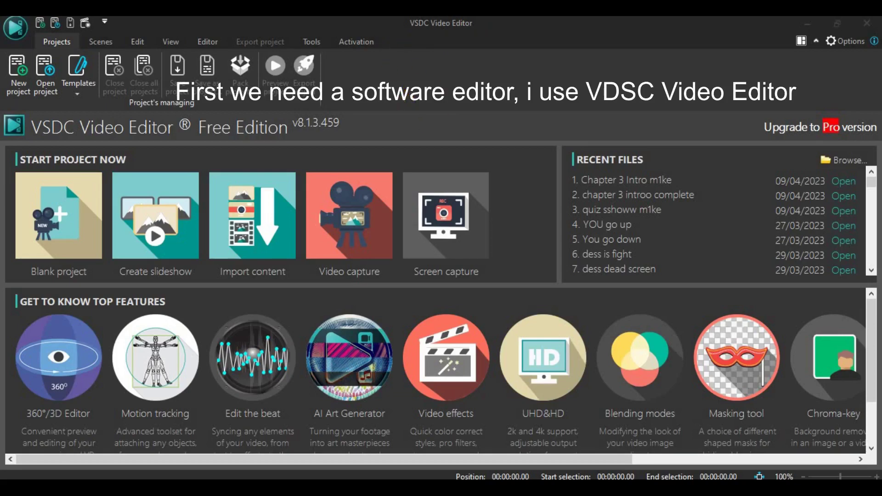
# Create a blank project titled "sprite walk test" at 1920x1080 and 30 fps with a bright green background.
pyautogui.click(19, 71)
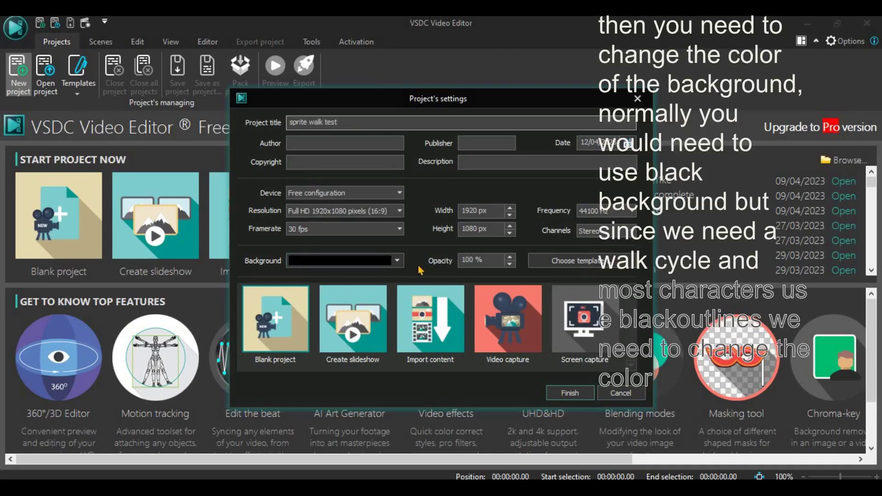
pyautogui.click(399, 261)
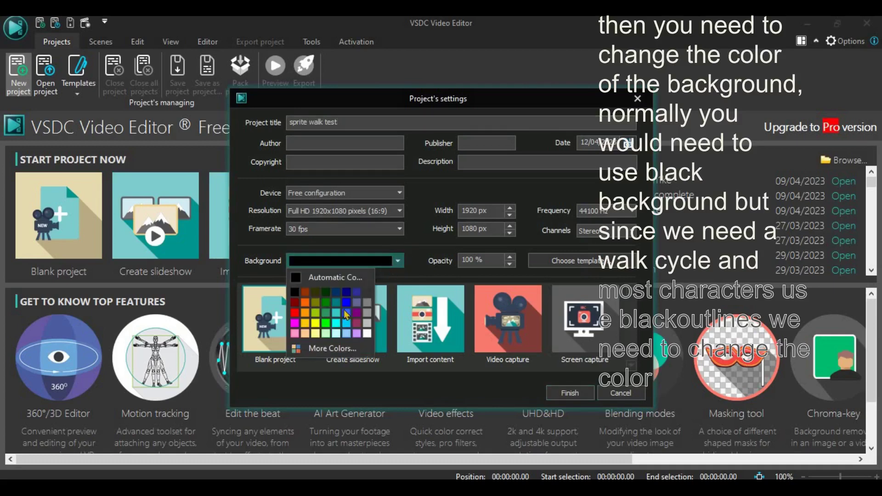
pyautogui.click(326, 323)
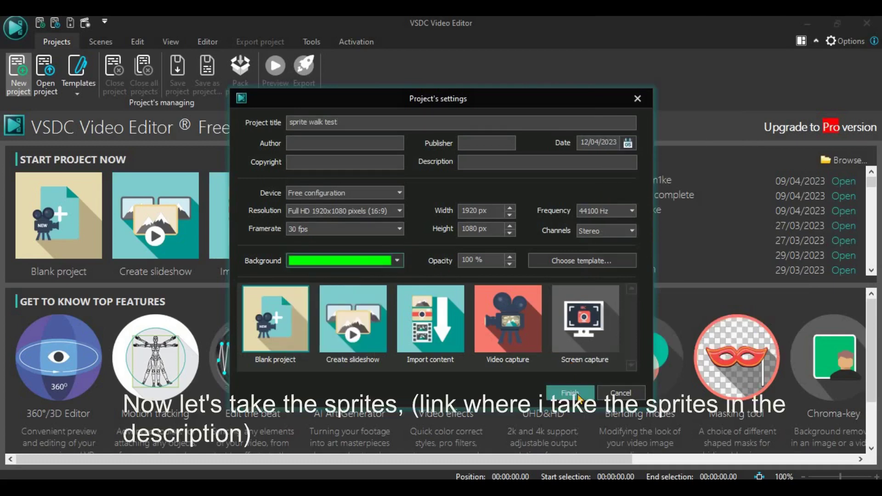
pyautogui.click(579, 391)
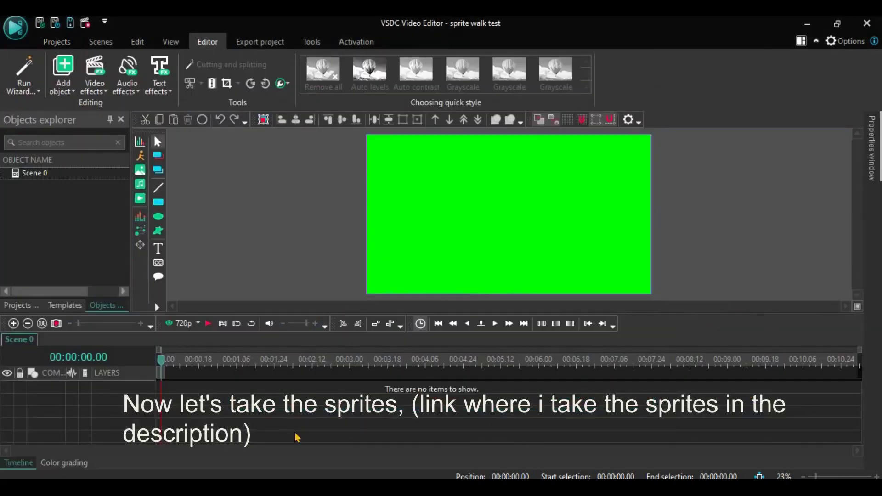
# Import the sprites kris up.png, kris up3.png and kris up 2.png from the "up" folder onto the timeline as separate layers.
pyautogui.moveTo(110, 488)
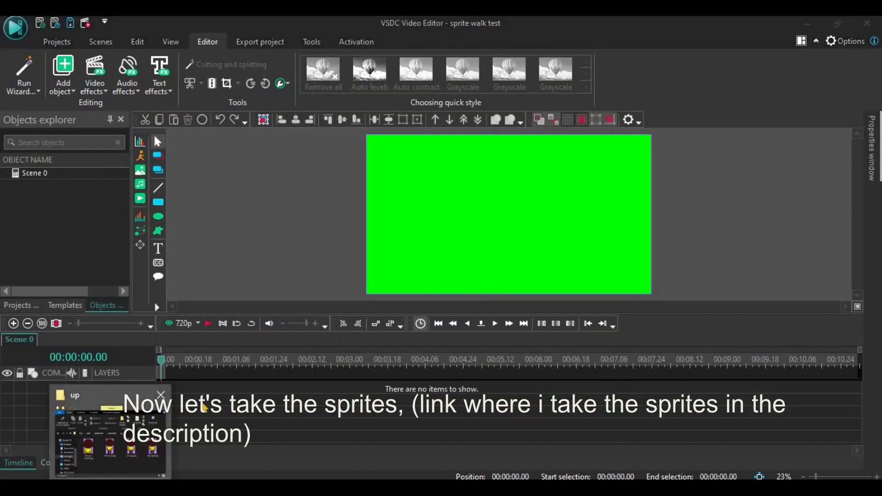
pyautogui.click(111, 441)
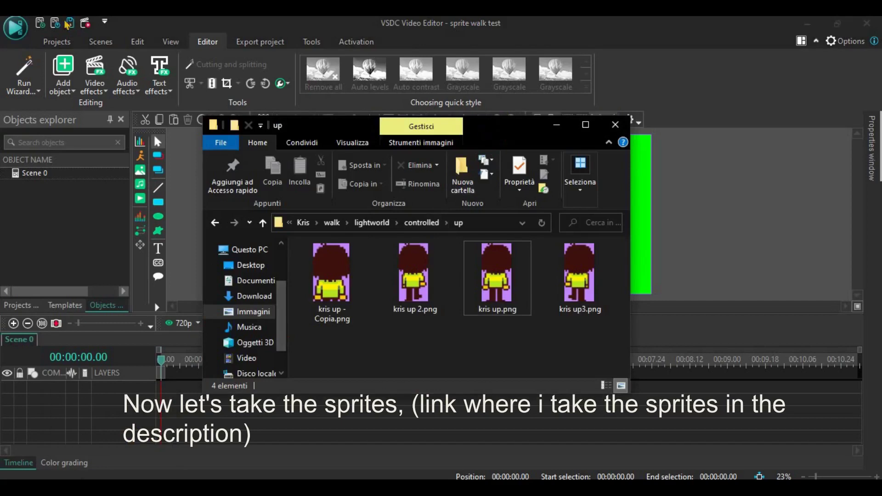
pyautogui.moveTo(322, 125); pyautogui.dragTo(172, 119)
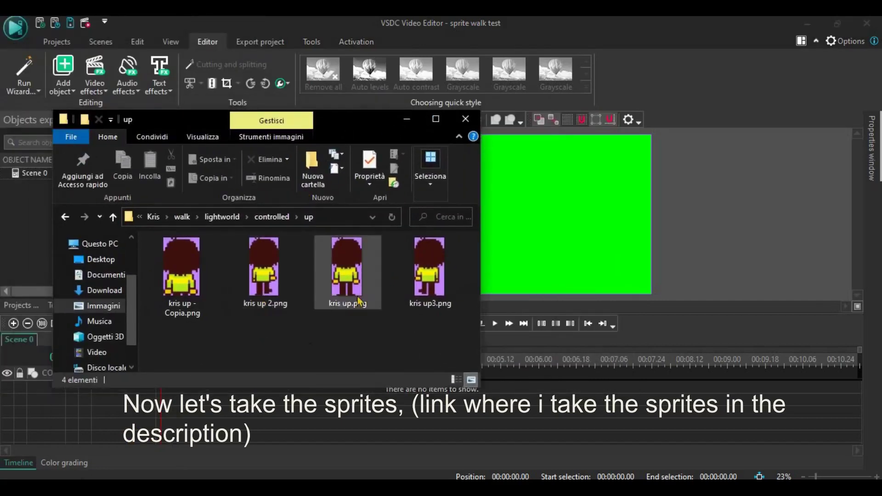
pyautogui.moveTo(358, 302); pyautogui.dragTo(301, 416)
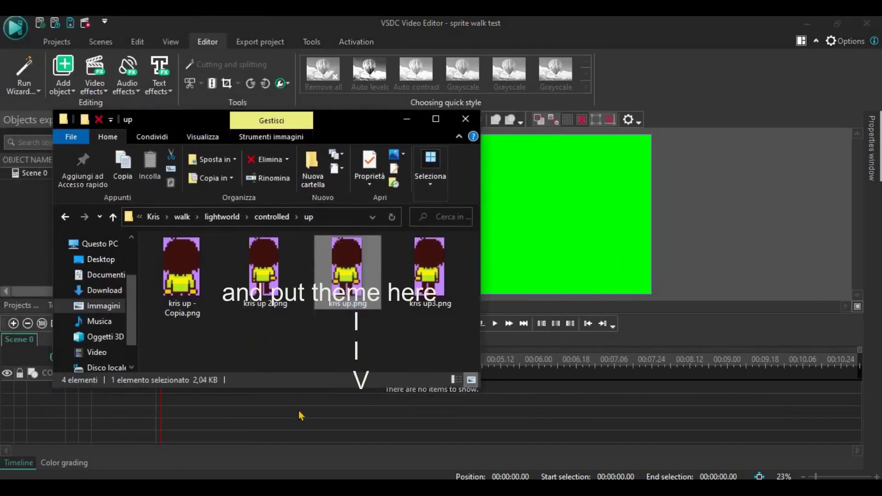
pyautogui.click(421, 307)
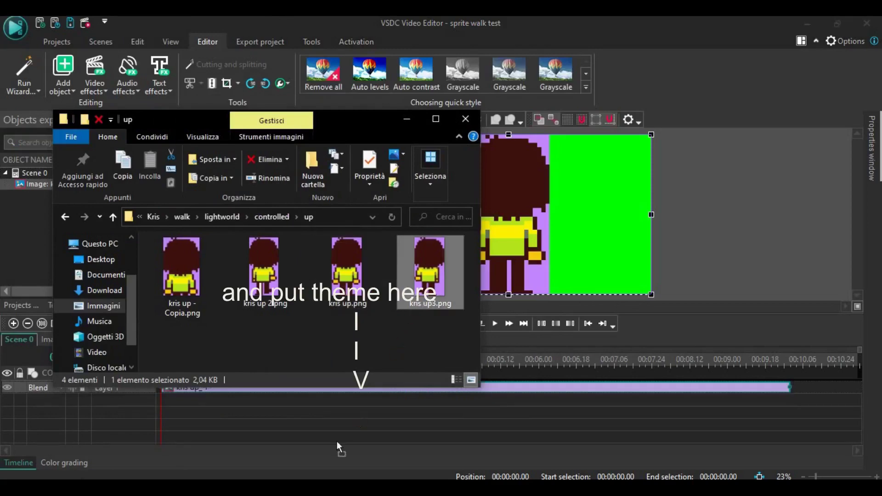
pyautogui.moveTo(264, 267); pyautogui.dragTo(324, 420)
pyautogui.click(407, 119)
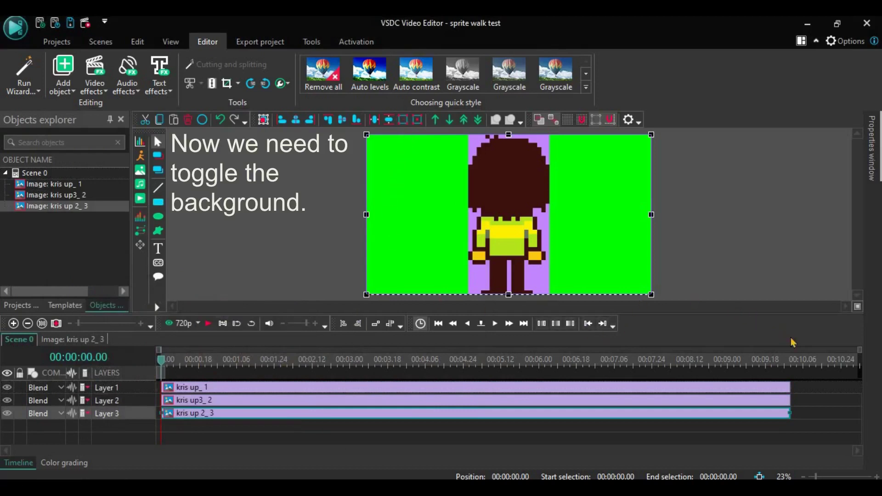
# Apply the Background remover transparency effect to the kris up sprite over the clip's full length.
pyautogui.click(733, 389)
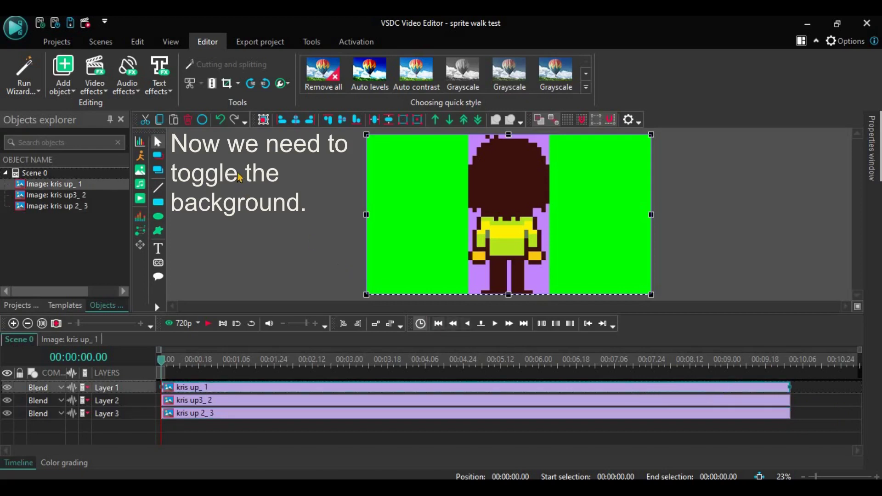
pyautogui.click(105, 95)
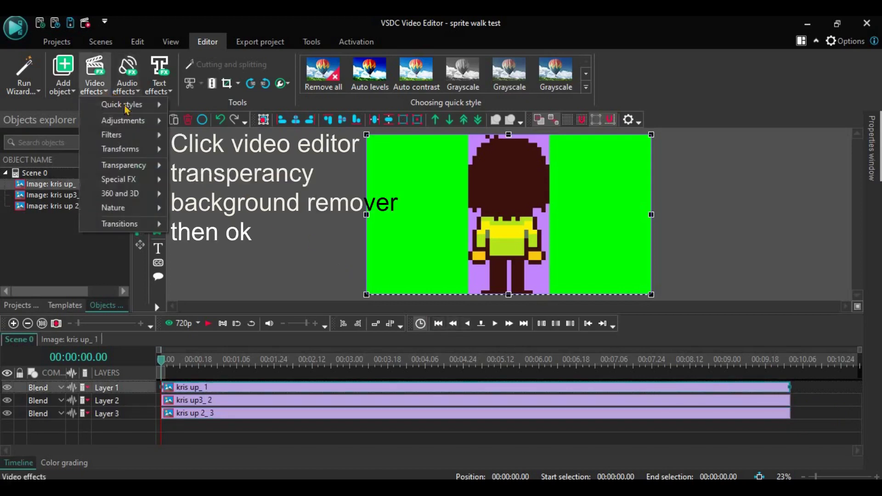
pyautogui.moveTo(142, 167)
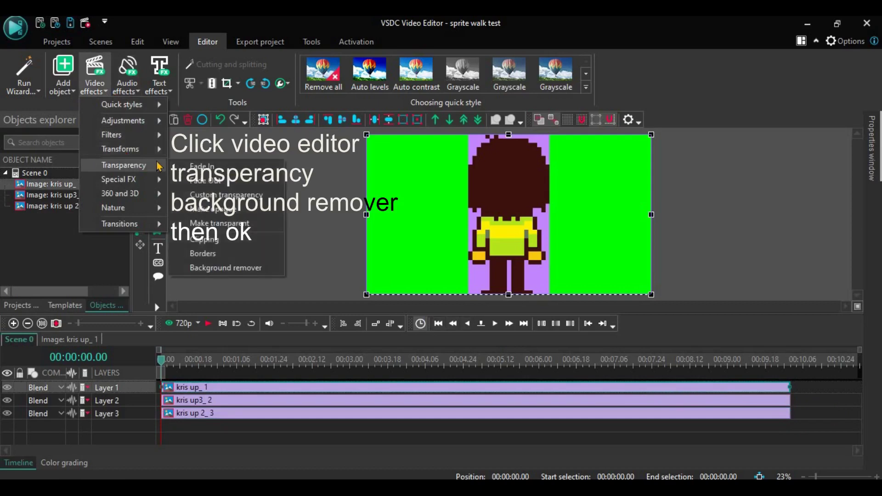
pyautogui.click(242, 269)
pyautogui.click(562, 315)
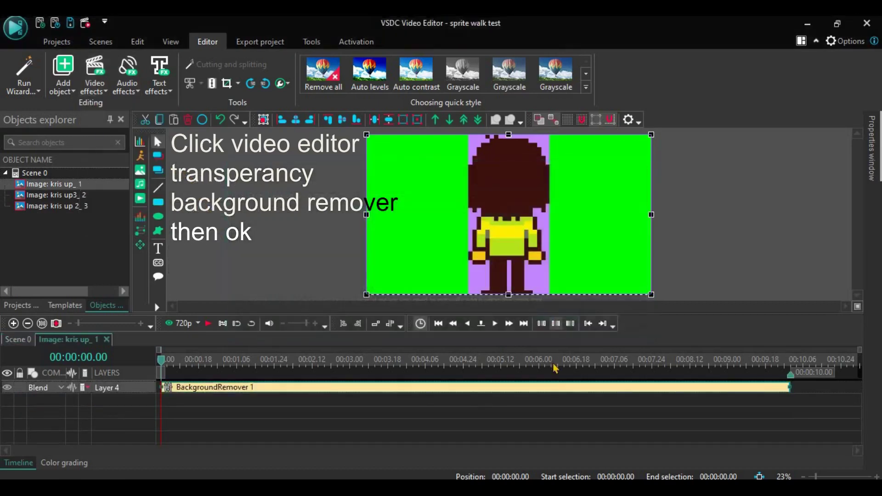
# Set the kris up background remover's chromakey color to the sprite's purple backdrop by sampling it, and return to the scene.
pyautogui.rightClick(560, 390)
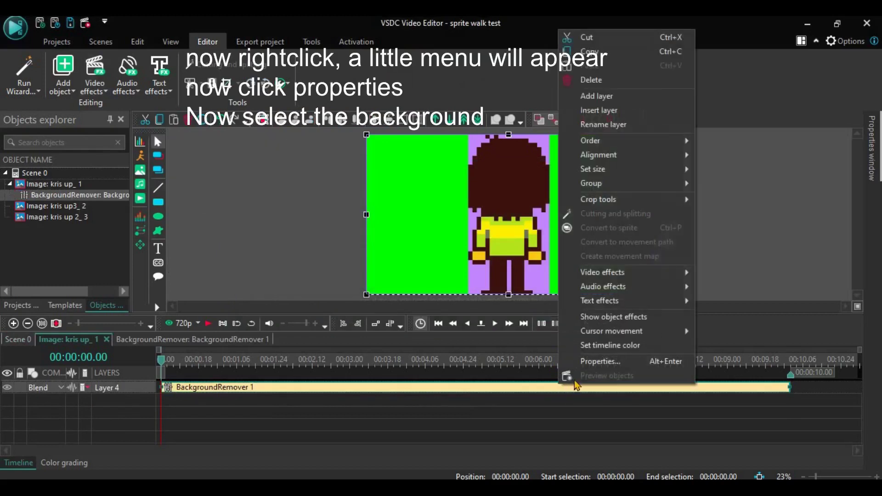
pyautogui.click(572, 361)
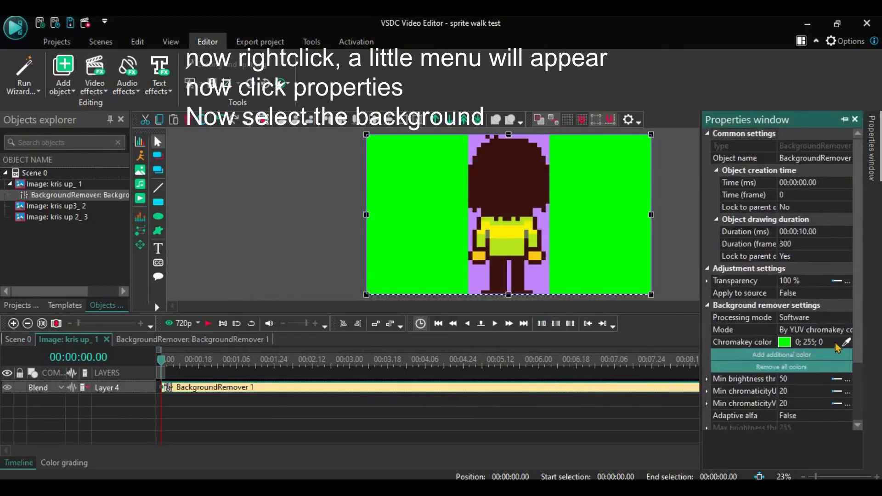
pyautogui.click(848, 342)
pyautogui.click(542, 287)
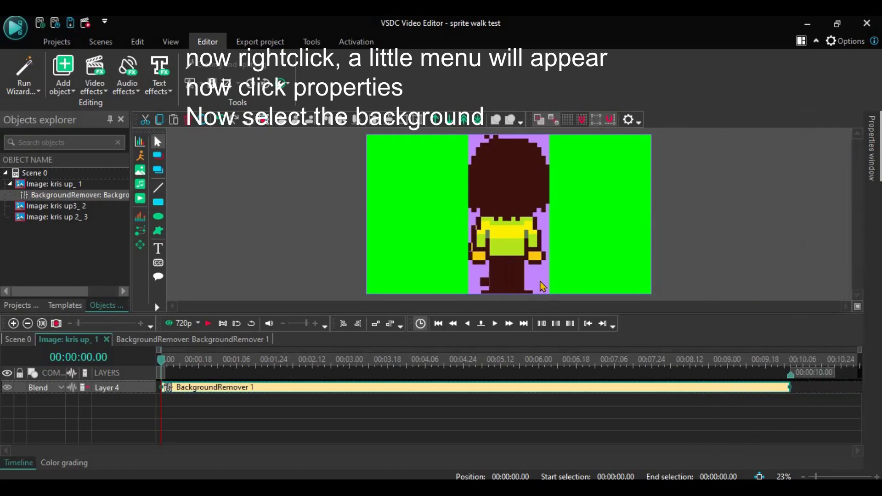
pyautogui.click(108, 339)
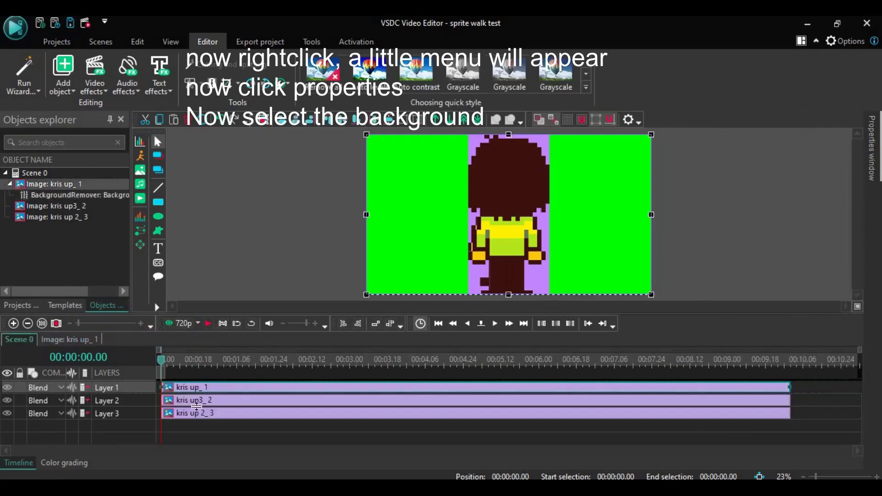
# Apply the Background remover transparency effect to the kris up3 sprite.
pyautogui.doubleClick(206, 404)
pyautogui.rightClick(485, 235)
pyautogui.moveTo(532, 383)
pyautogui.moveTo(662, 413)
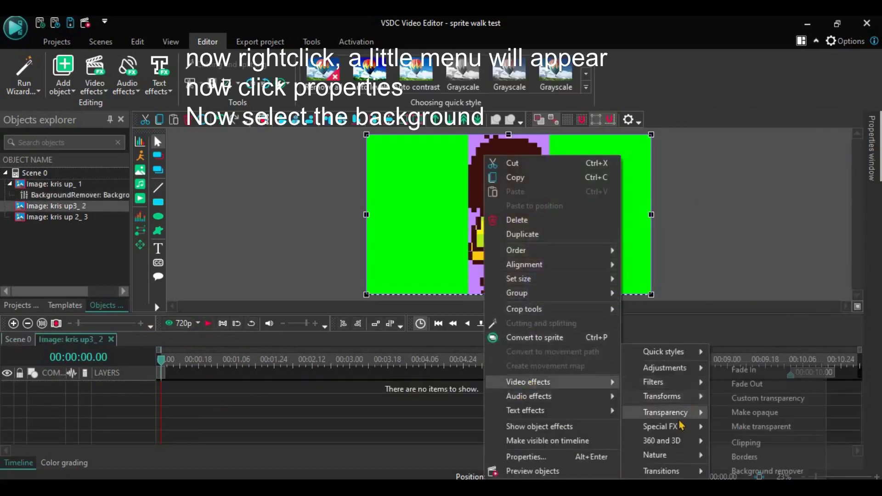
pyautogui.click(753, 470)
pyautogui.click(554, 325)
# Sample the purple backdrop as the chromakey color of the kris up3 background remover and return to the scene.
pyautogui.rightClick(590, 388)
pyautogui.click(693, 365)
pyautogui.click(848, 344)
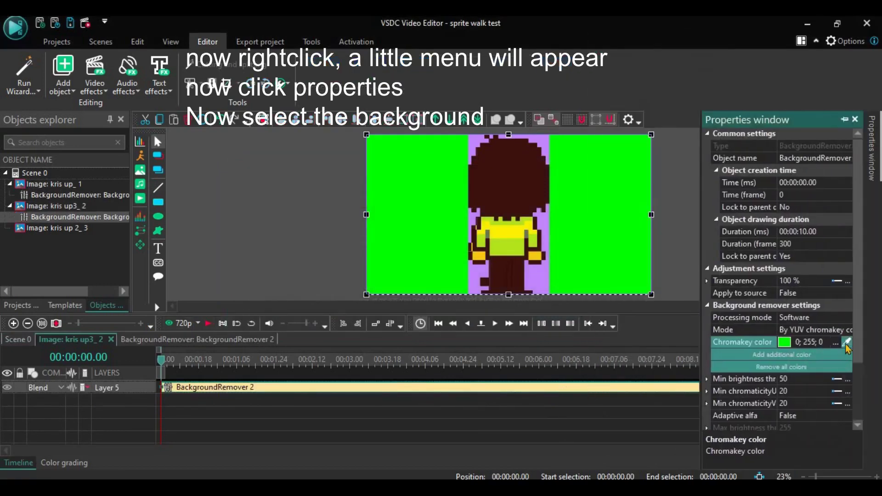
pyautogui.click(18, 340)
# Apply the Background remover transparency effect to the kris up 2 sprite.
pyautogui.doubleClick(203, 419)
pyautogui.rightClick(515, 272)
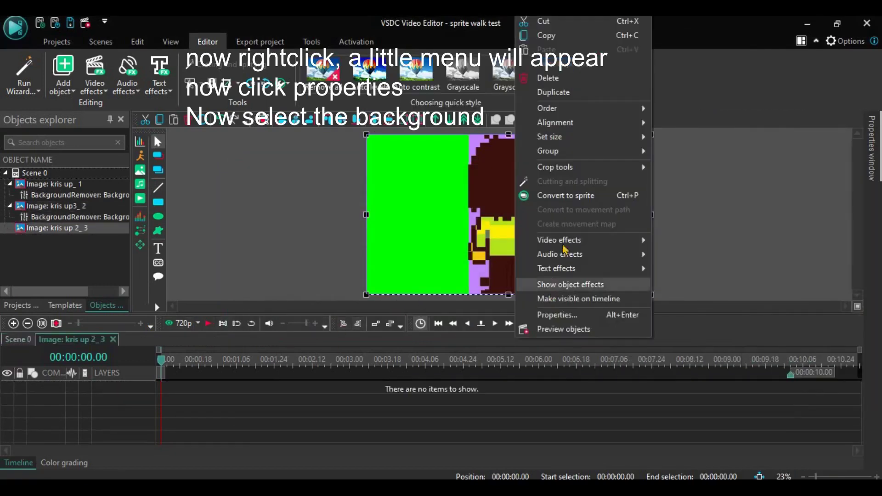
pyautogui.moveTo(569, 241)
pyautogui.moveTo(698, 305)
pyautogui.click(783, 406)
pyautogui.click(553, 326)
# Sample the purple backdrop as the chromakey color of the kris up 2 background remover and return to the scene.
pyautogui.rightClick(561, 387)
pyautogui.click(651, 364)
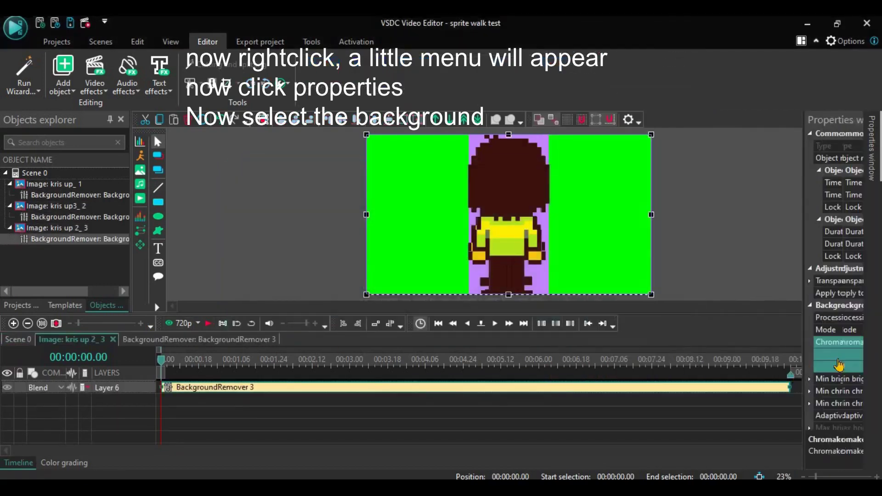
pyautogui.click(847, 343)
pyautogui.click(17, 339)
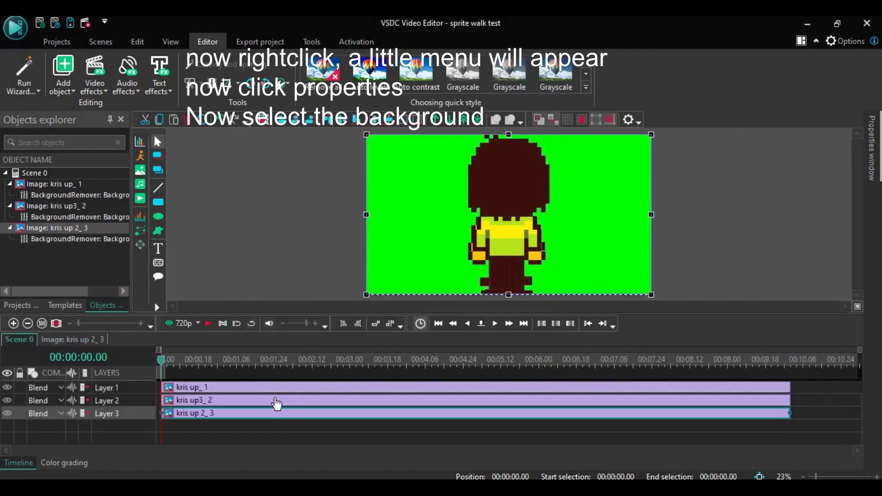
# Set the preview quality to 1080p.
pyautogui.click(197, 324)
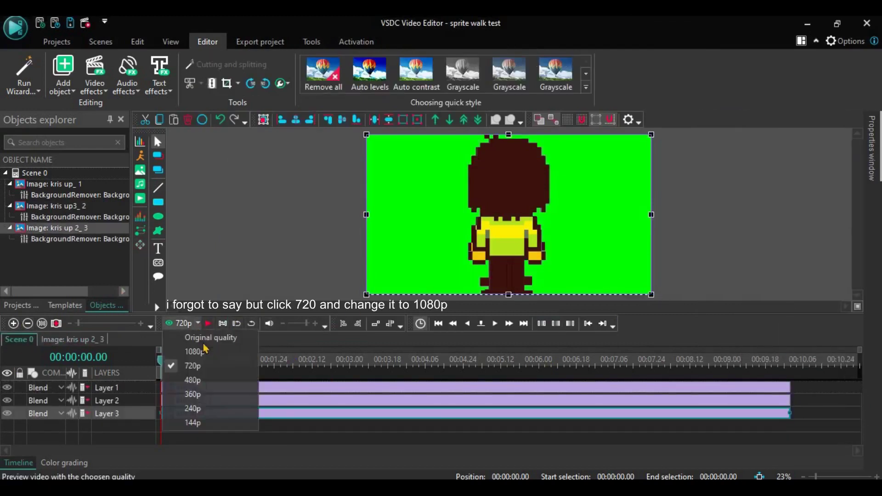
pyautogui.press('Return')
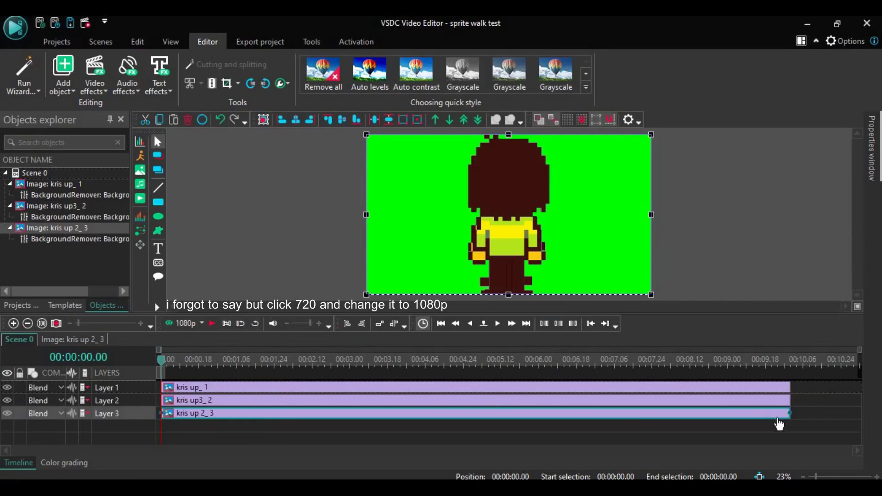
# Shorten all three sprite clips to 8 frames and start kris up3 and kris up 2 at frame 8, with kris up3 on Layer 1.
pyautogui.moveTo(816, 385); pyautogui.dragTo(180, 441)
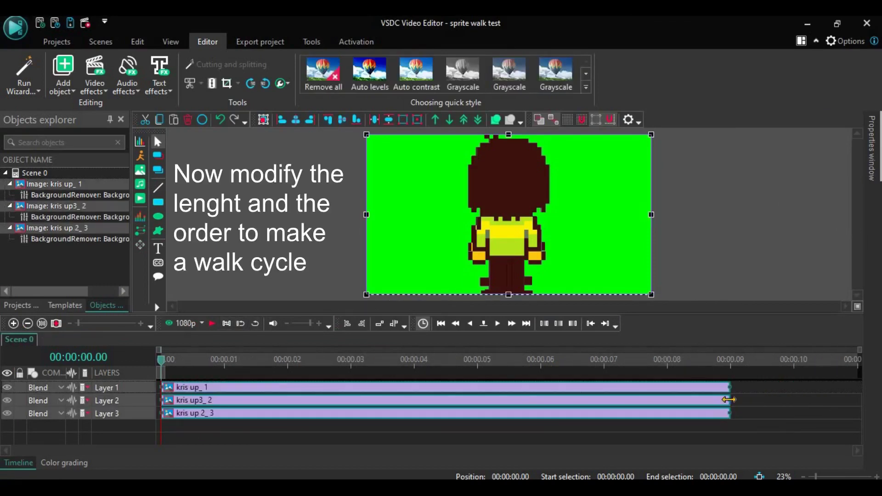
pyautogui.moveTo(683, 397); pyautogui.dragTo(664, 400)
pyautogui.click(596, 425)
pyautogui.moveTo(181, 400); pyautogui.dragTo(740, 394)
pyautogui.moveTo(340, 401); pyautogui.dragTo(634, 432)
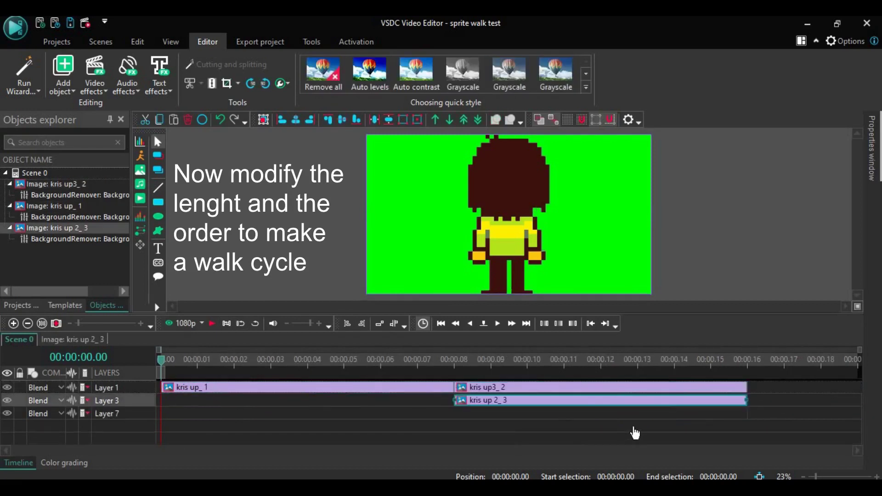
# Duplicate the kris up clip, place the copy directly after kris up3 on Layer 1, and shorten it to about 6 frames.
pyautogui.click(404, 389)
pyautogui.hotkey('ctrl', 'c')
pyautogui.hotkey('ctrl', 'v')
pyautogui.moveTo(207, 388); pyautogui.dragTo(794, 401)
pyautogui.moveTo(758, 390); pyautogui.dragTo(706, 391)
pyautogui.click(598, 425)
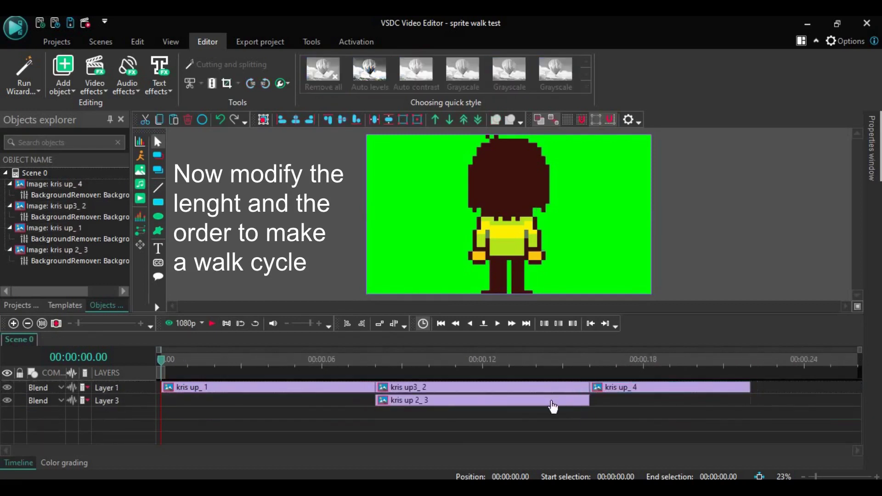
# Move the kris up 2 clip to the end of Layer 1, play the walk cycle, and return to the start.
pyautogui.moveTo(423, 401); pyautogui.dragTo(797, 381)
pyautogui.press('space')
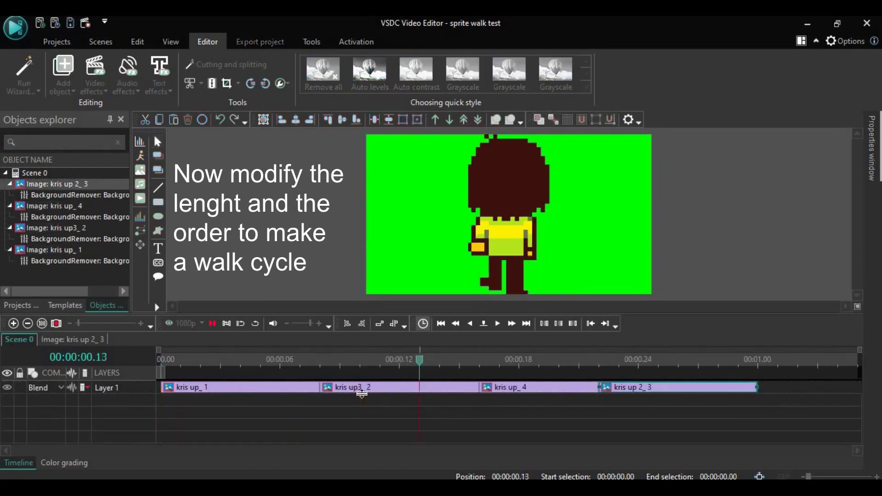
pyautogui.click(441, 324)
# Duplicate the shortened kris up clip and place the copy directly after kris up 2 on Layer 1.
pyautogui.click(370, 388)
pyautogui.click(502, 390)
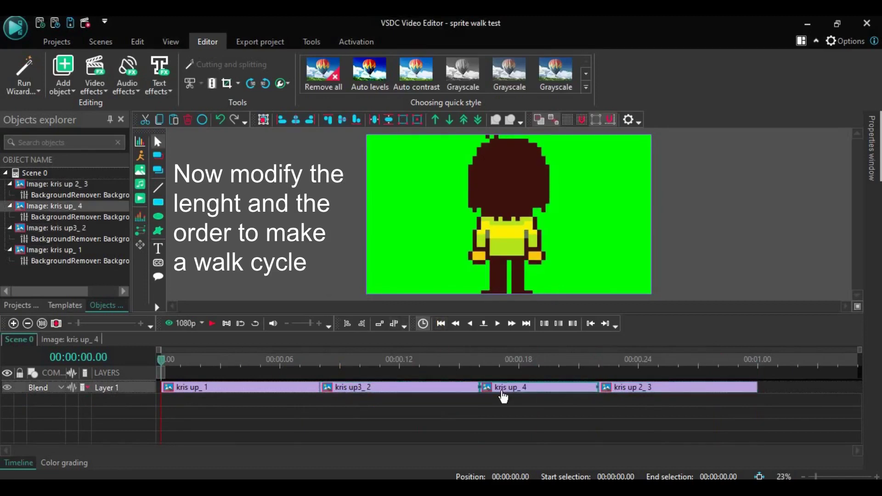
pyautogui.hotkey('ctrl', 'c')
pyautogui.hotkey('ctrl', 'v')
pyautogui.moveTo(216, 388); pyautogui.dragTo(695, 400)
# Duplicate the kris up3 clip at the end of Layer 1 and return the playhead to the start.
pyautogui.click(366, 390)
pyautogui.hotkey('ctrl', 'c')
pyautogui.hotkey('ctrl', 'v')
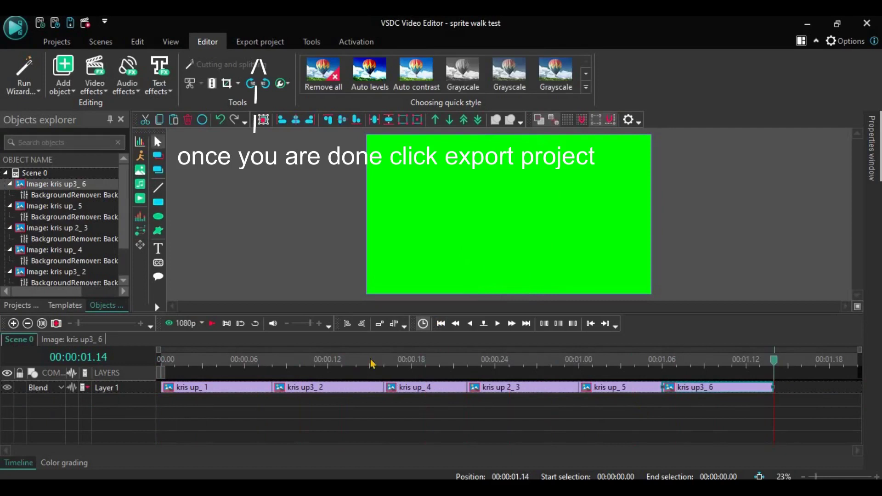
pyautogui.click(437, 326)
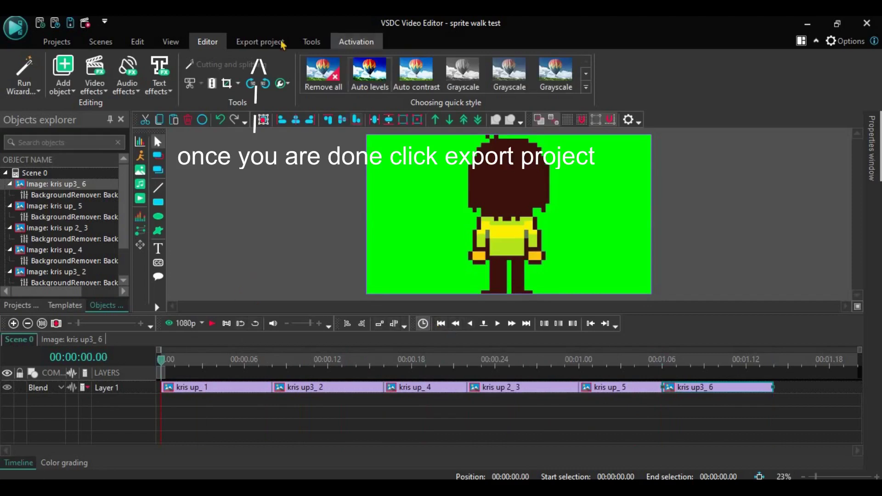
# Export the project as an AVI video with the H.264 / AVC Ultra Quality profile, continuing without the premium features.
pyautogui.click(257, 41)
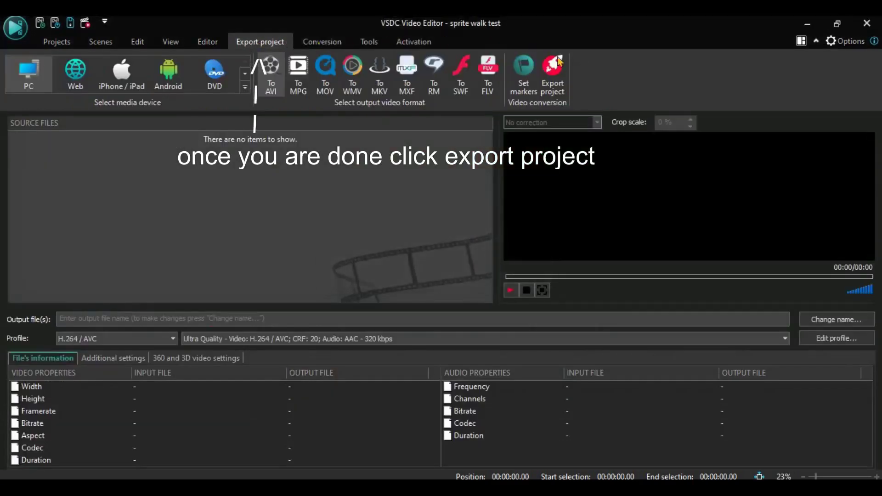
pyautogui.click(559, 90)
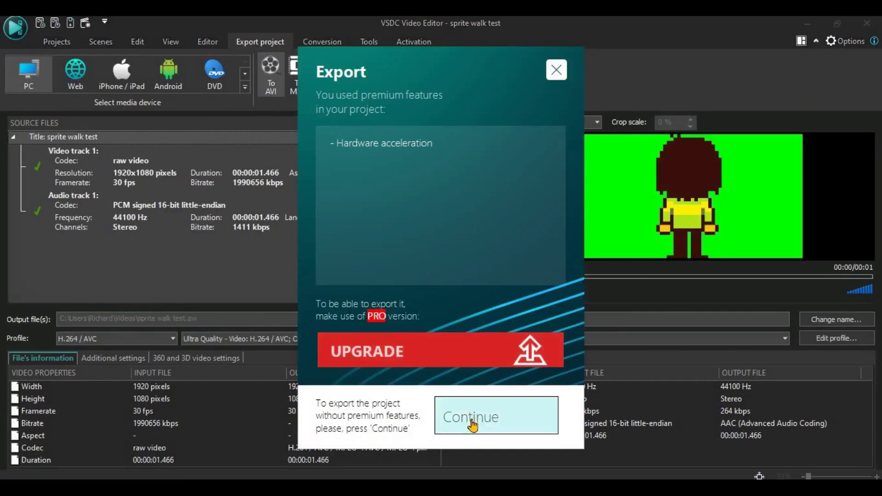
pyautogui.click(473, 425)
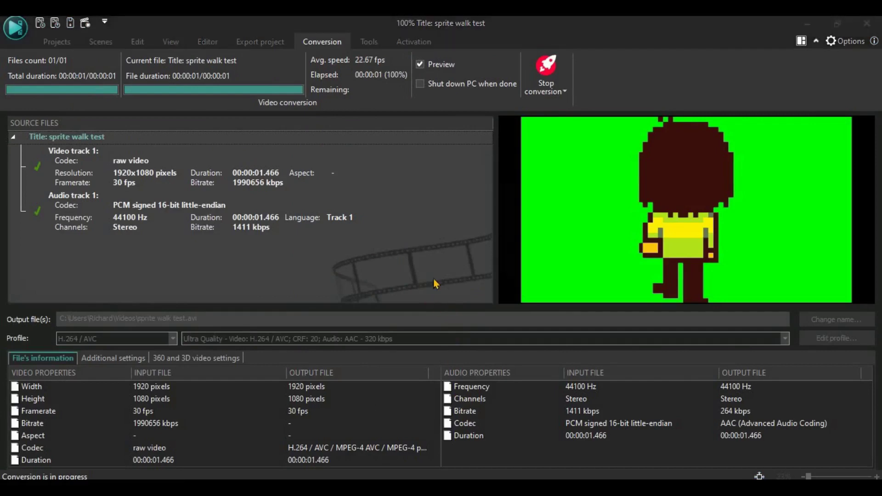
# Dismiss the finished export, check the exported sprite walk test.avi in the Video folder, and return to the editor.
pyautogui.click(527, 245)
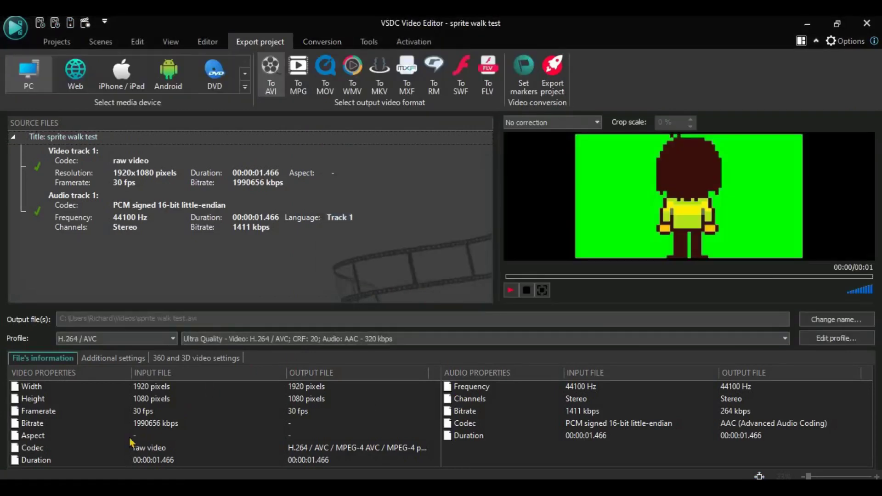
pyautogui.click(138, 487)
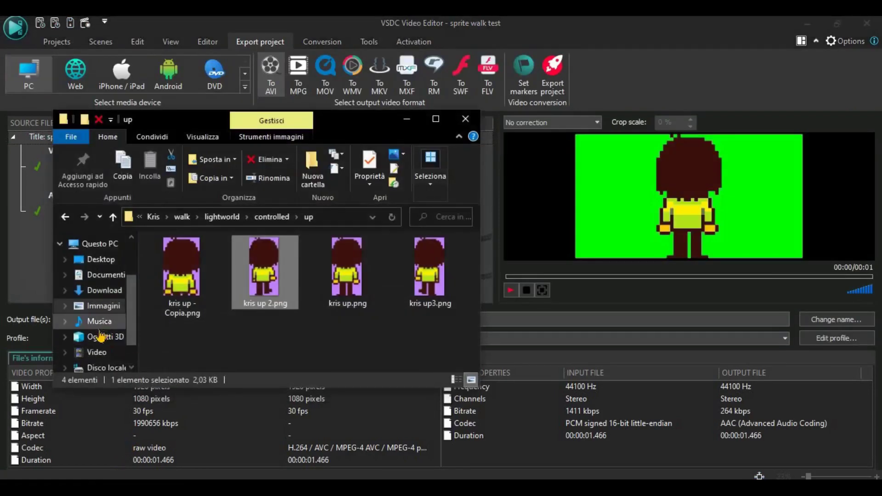
pyautogui.scroll(-1, 101, 337)
pyautogui.click(102, 341)
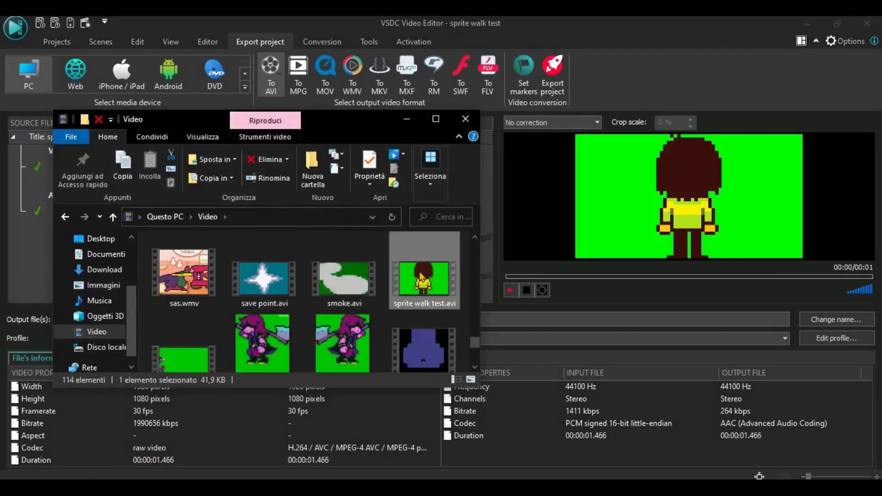
pyautogui.click(147, 52)
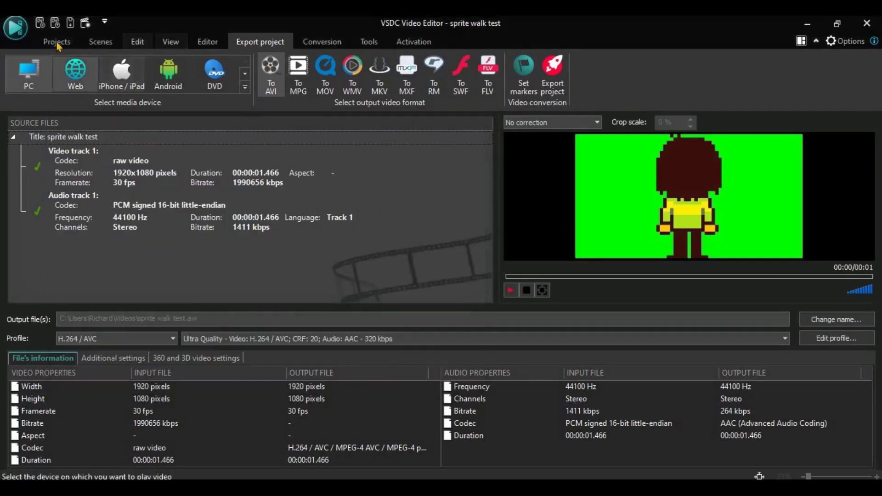
# Create a blank project titled "Kris meets pap" with a black background and set its preview quality to 1080p.
pyautogui.click(56, 41)
pyautogui.click(40, 23)
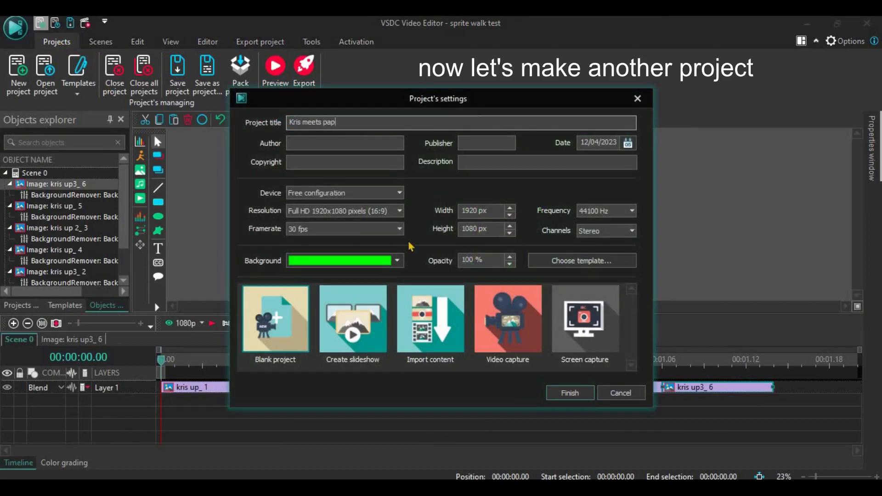
pyautogui.click(396, 262)
pyautogui.click(333, 277)
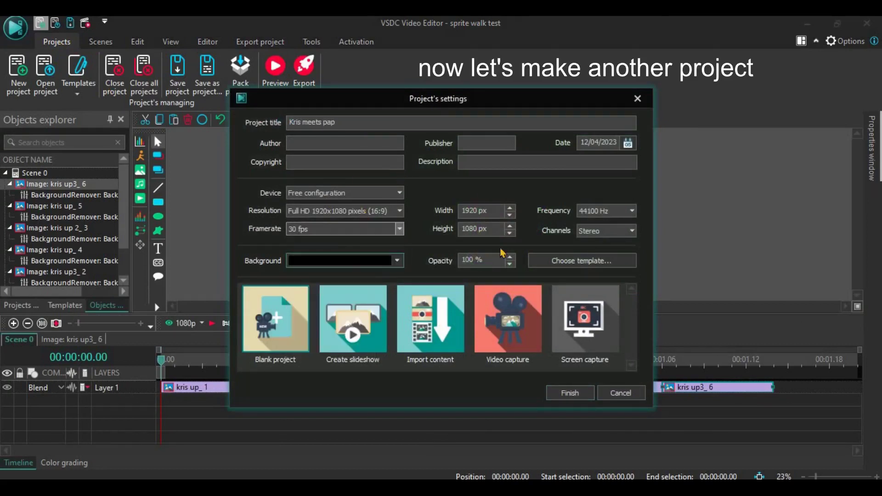
pyautogui.click(591, 393)
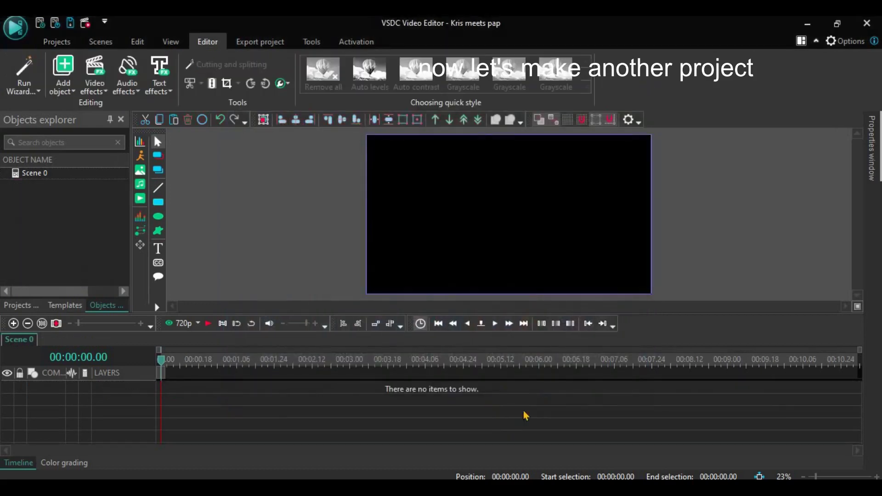
pyautogui.click(197, 324)
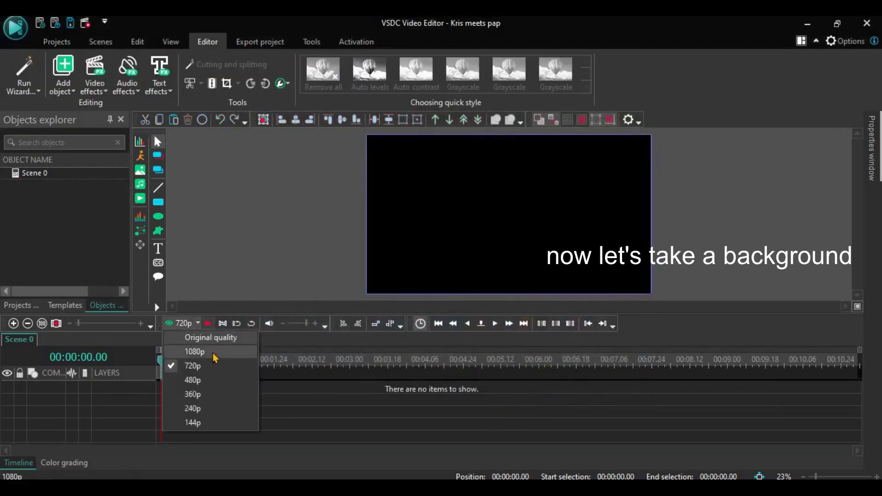
pyautogui.click(213, 355)
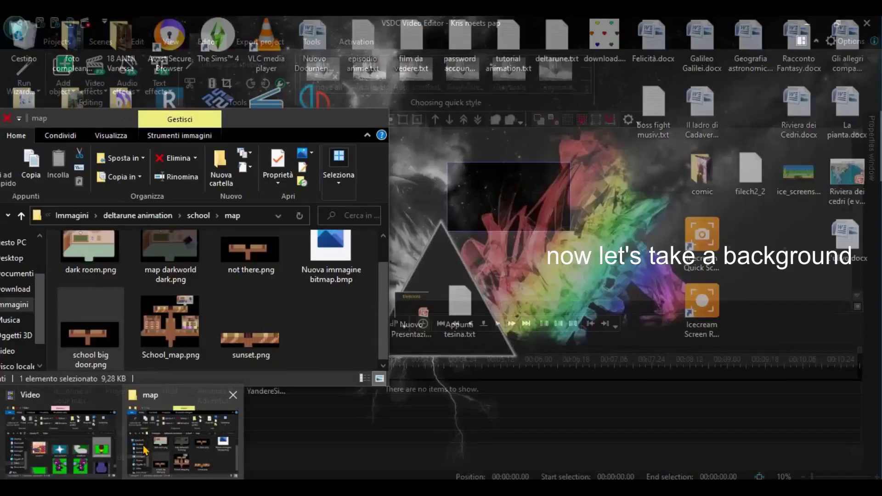
# Add school big door.png from the map folder to the timeline as the background image.
pyautogui.click(147, 445)
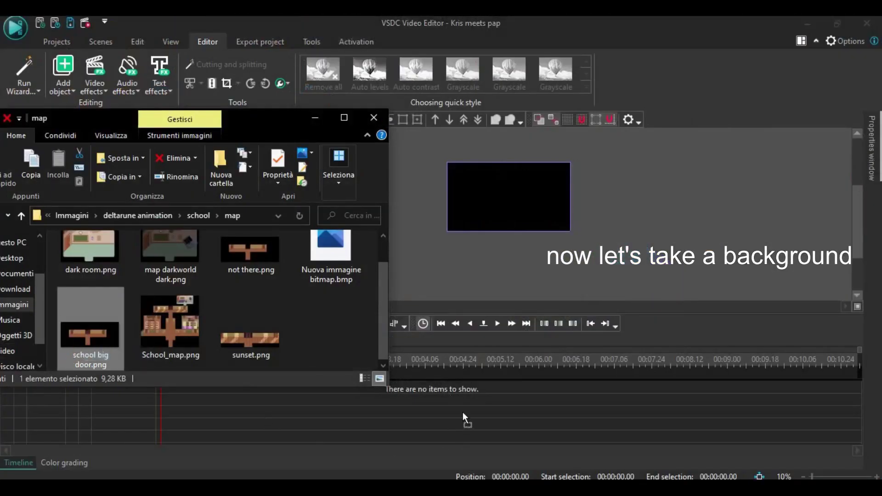
pyautogui.moveTo(463, 415); pyautogui.dragTo(463, 415)
pyautogui.click(685, 197)
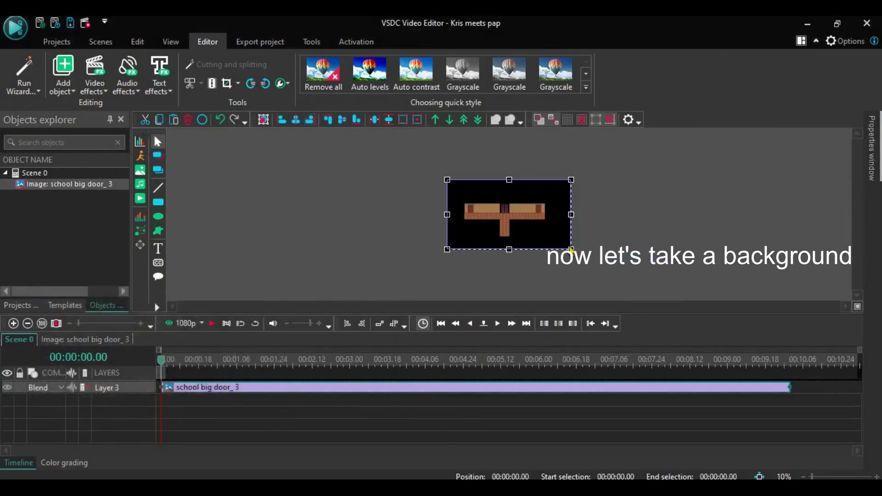
# Enlarge the school background well beyond the scene frame and position its central walkway's lower end inside the frame.
pyautogui.moveTo(571, 250); pyautogui.dragTo(881, 454)
pyautogui.moveTo(713, 275); pyautogui.dragTo(586, 204)
pyautogui.moveTo(858, 177); pyautogui.dragTo(858, 215)
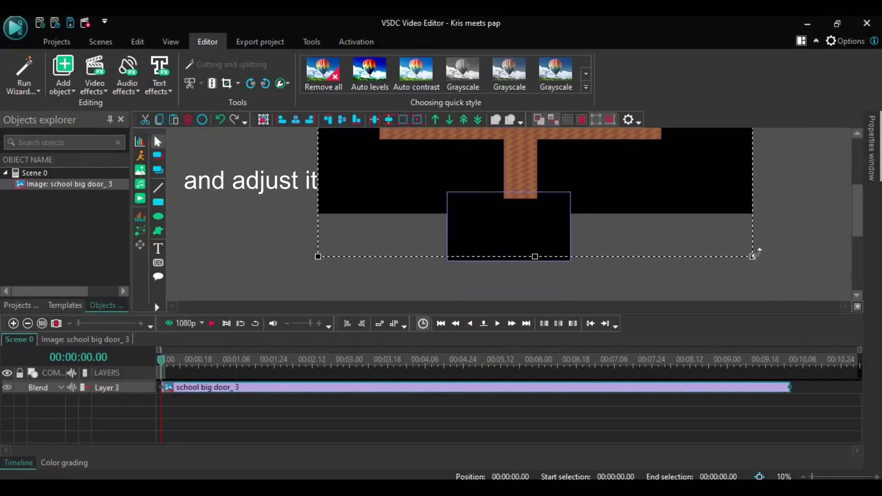
pyautogui.moveTo(754, 255); pyautogui.dragTo(802, 319)
pyautogui.moveTo(858, 222); pyautogui.dragTo(858, 277)
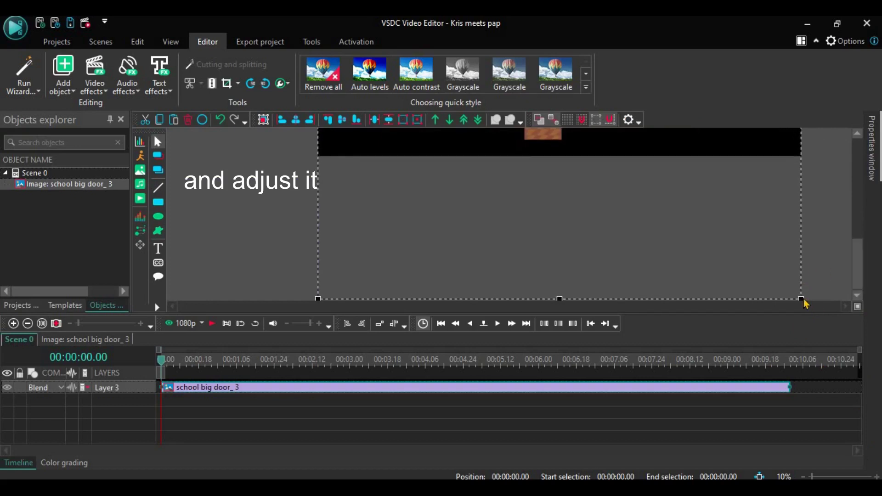
pyautogui.moveTo(801, 300); pyautogui.dragTo(859, 444)
pyautogui.moveTo(857, 252); pyautogui.dragTo(857, 231)
pyautogui.moveTo(738, 194); pyautogui.dragTo(692, 170)
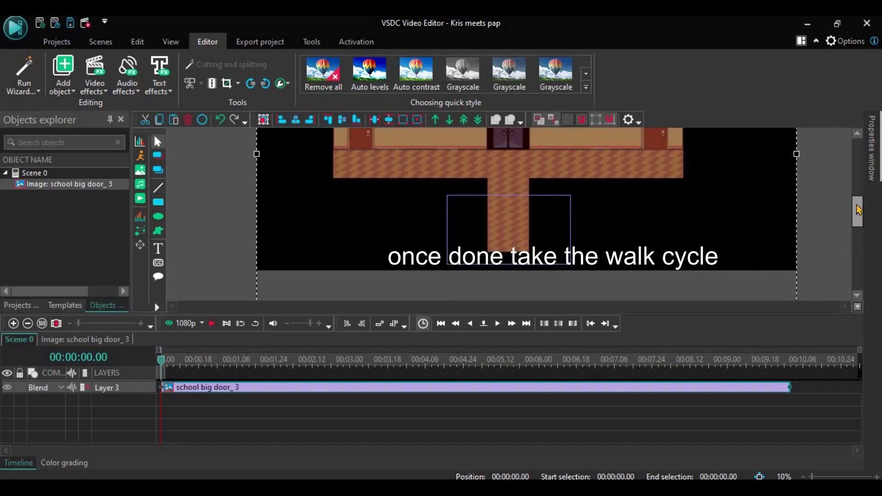
pyautogui.moveTo(857, 206)
pyautogui.mouseDown()
pyautogui.moveTo(857, 195)
pyautogui.moveTo(857, 204)
pyautogui.mouseUp()
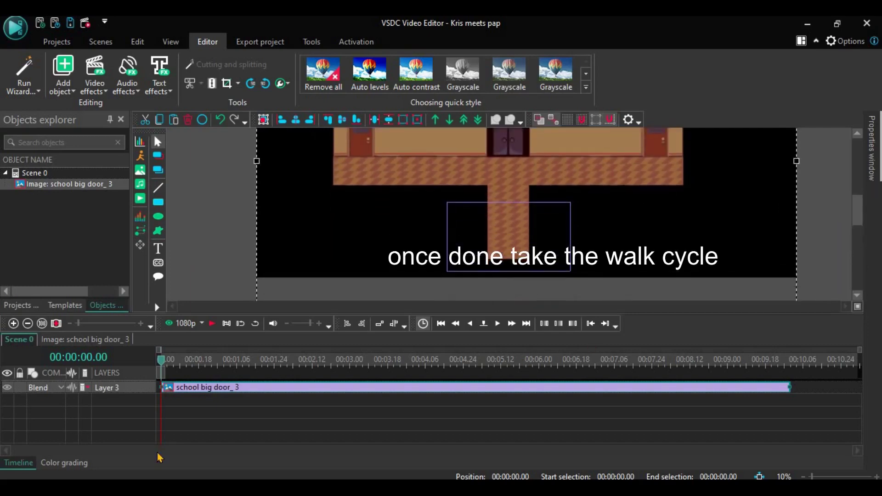
# Add sprite walk test.avi from the Video folder to the timeline on a new layer above the school background.
pyautogui.moveTo(109, 487)
pyautogui.click(76, 434)
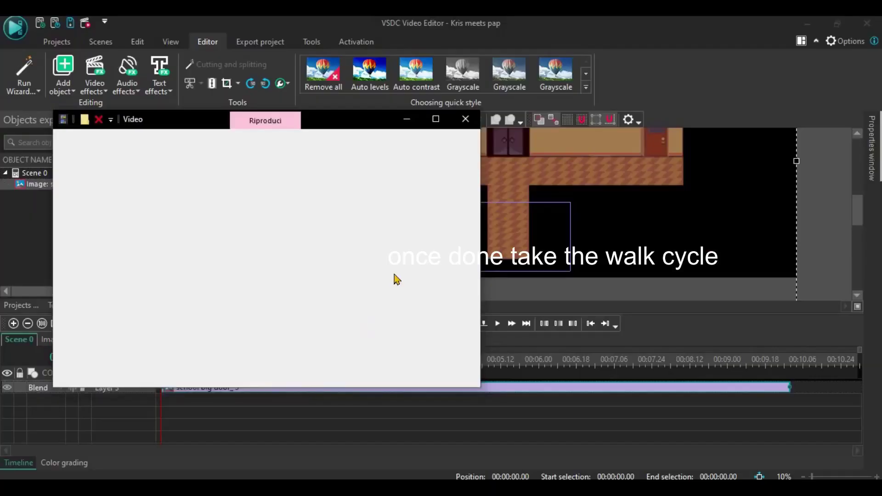
pyautogui.moveTo(368, 136); pyautogui.dragTo(206, 174)
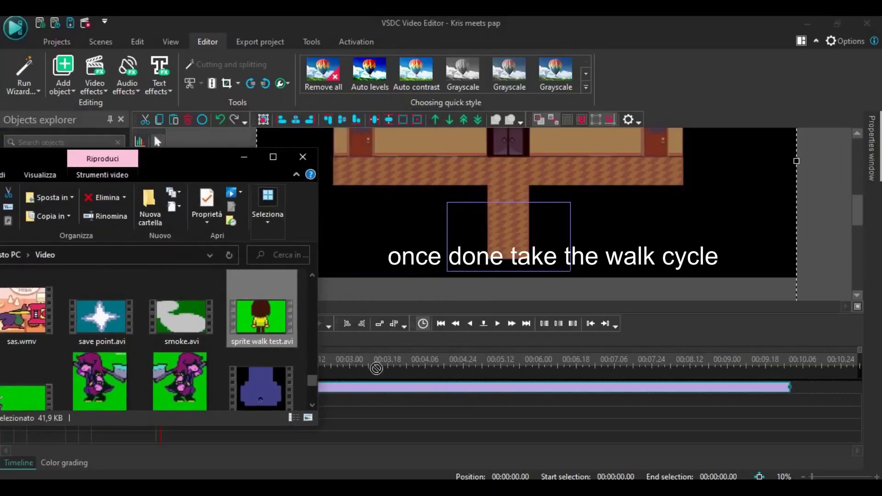
pyautogui.moveTo(376, 369); pyautogui.dragTo(390, 389)
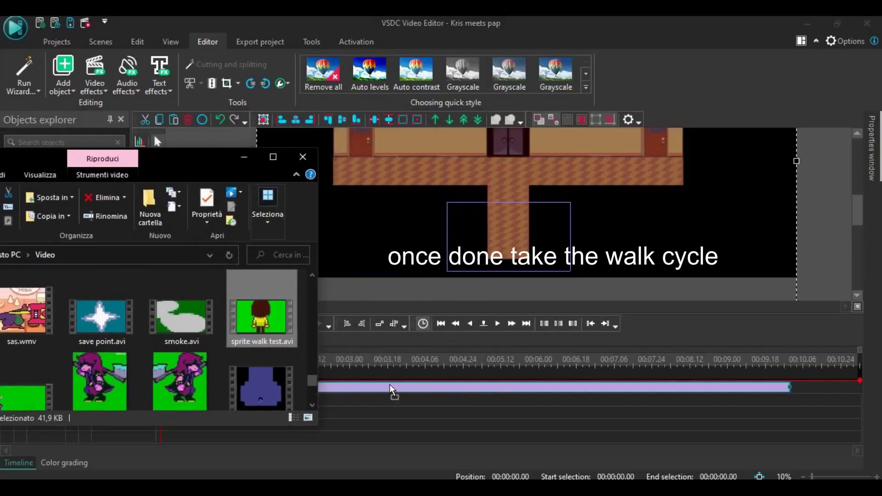
pyautogui.click(243, 161)
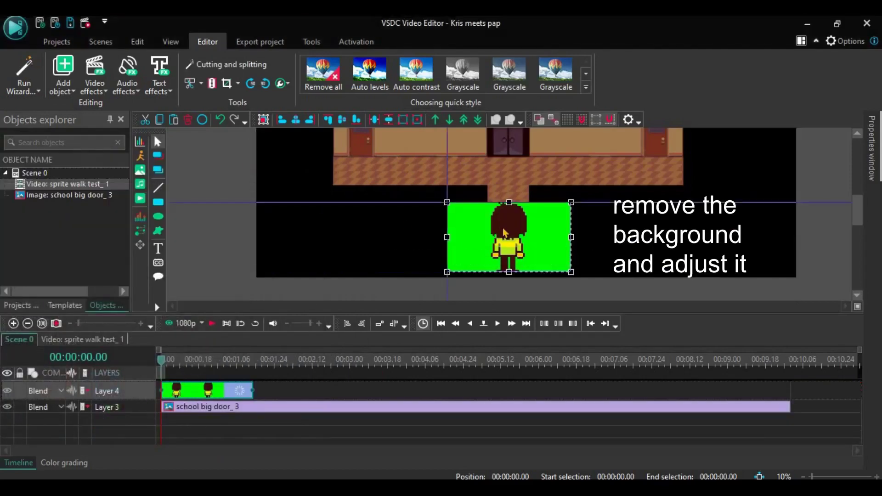
# Apply a Background Remover effect to the sprite walk test clip for the whole parent duration to key out the green.
pyautogui.doubleClick(504, 232)
pyautogui.rightClick(504, 232)
pyautogui.moveTo(632, 382)
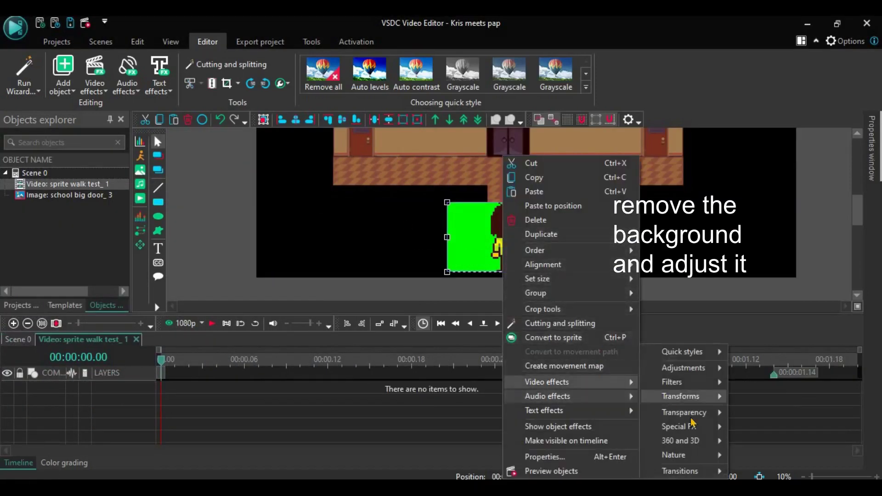
pyautogui.click(787, 471)
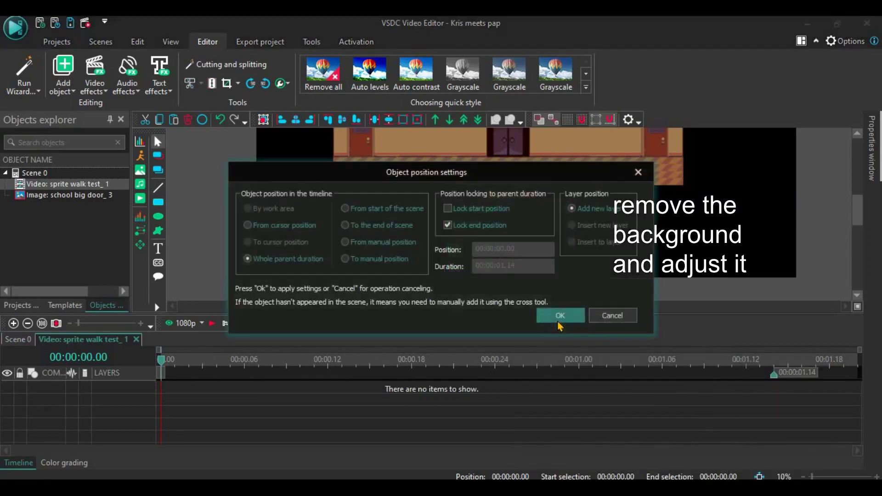
pyautogui.click(561, 315)
pyautogui.rightClick(531, 387)
pyautogui.click(713, 428)
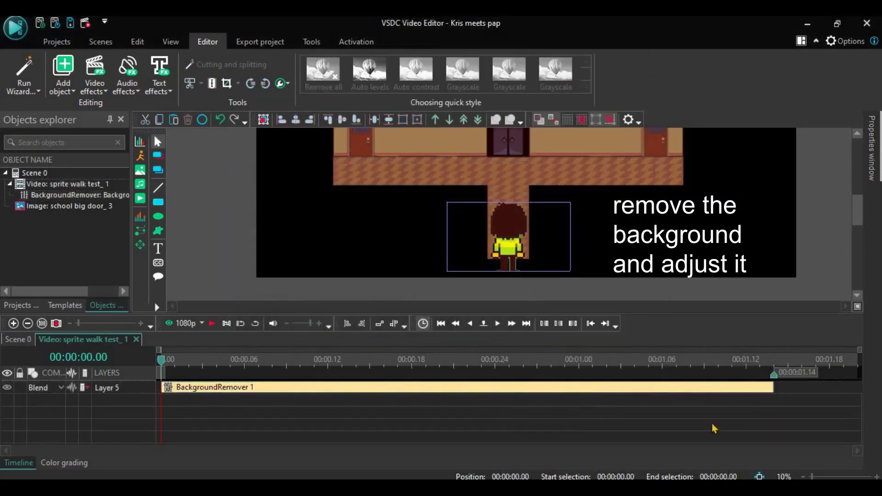
# Shrink the sprite walk test clip to about half size and place the character at the walkway's lower end.
pyautogui.click(499, 247)
pyautogui.moveTo(570, 272); pyautogui.dragTo(511, 240)
pyautogui.moveTo(494, 225); pyautogui.dragTo(523, 245)
# Sample the green fringe beside the character's foot with the BackgroundRemover color picker to clean the sprite's outline.
pyautogui.moveTo(812, 477); pyautogui.dragTo(821, 477)
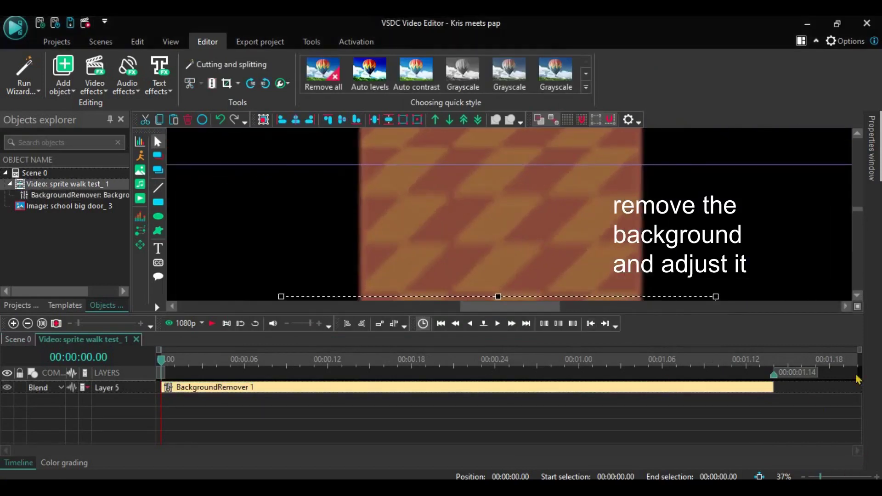
pyautogui.moveTo(858, 209); pyautogui.dragTo(857, 219)
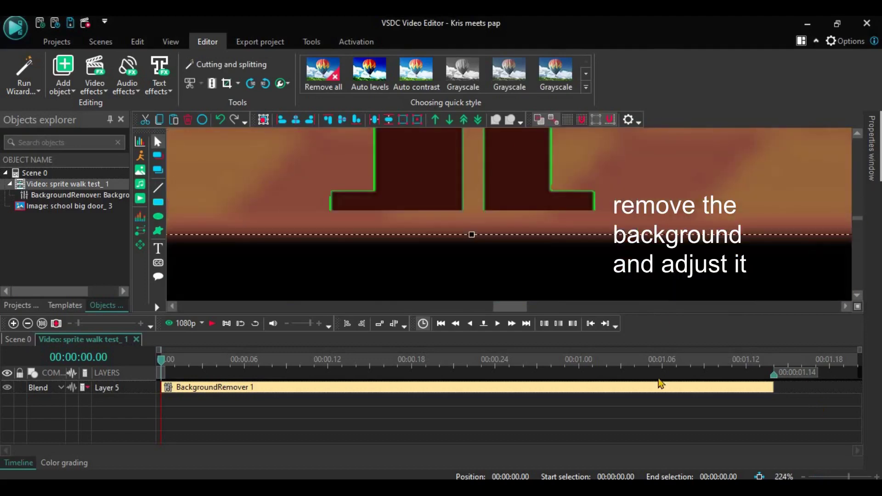
pyautogui.rightClick(698, 387)
pyautogui.click(729, 342)
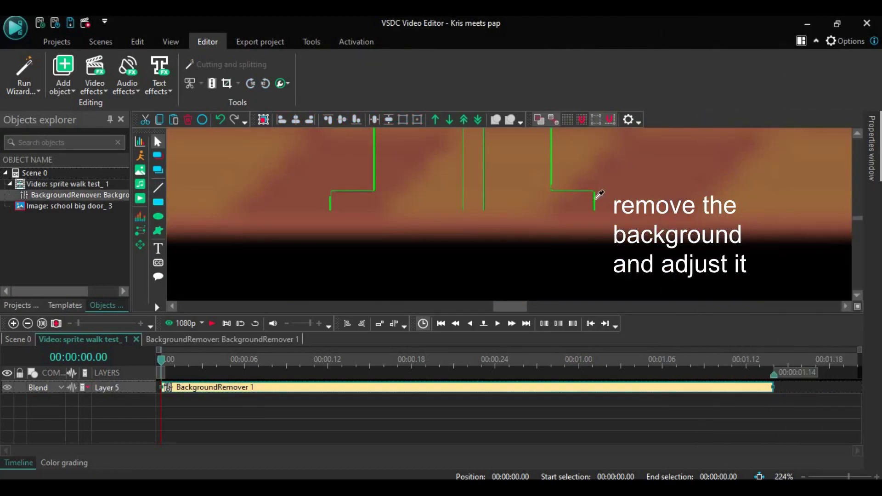
pyautogui.click(596, 197)
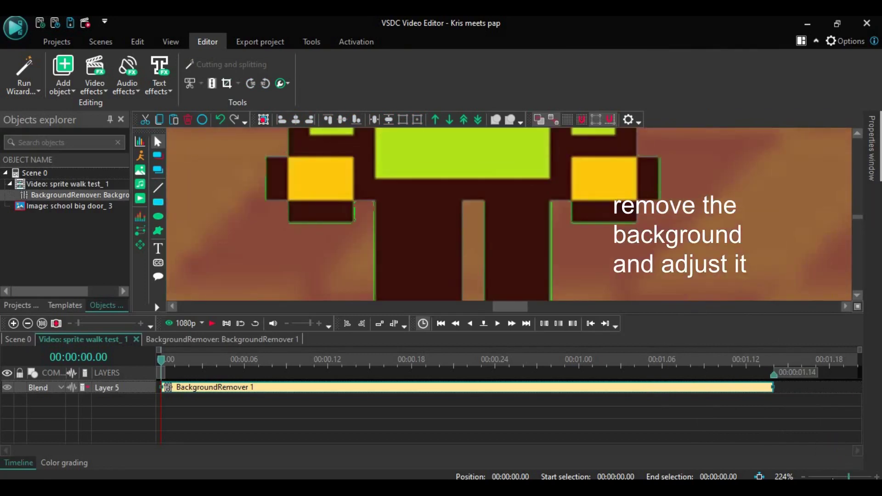
# Scale the sprite walk test clip down slightly from its upper-left corner, keeping the character on the walkway.
pyautogui.moveTo(848, 477); pyautogui.dragTo(811, 477)
pyautogui.click(508, 207)
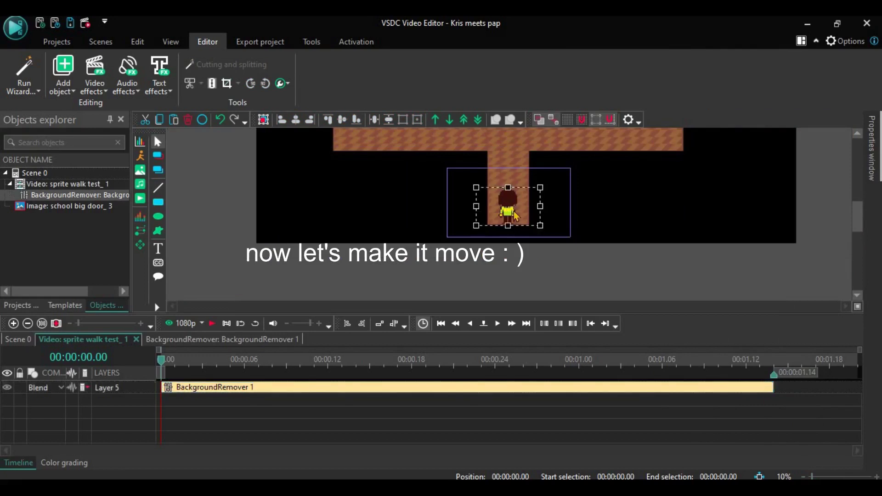
pyautogui.click(413, 203)
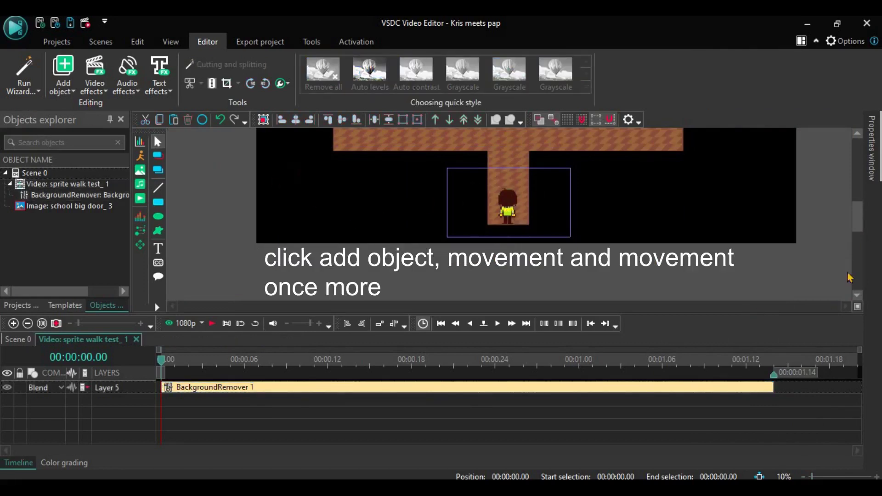
pyautogui.scroll(1, 857, 216)
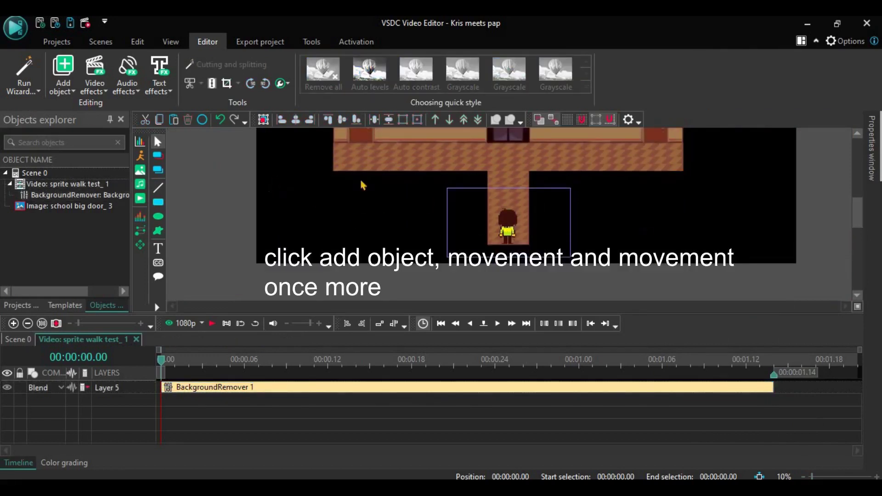
pyautogui.click(523, 230)
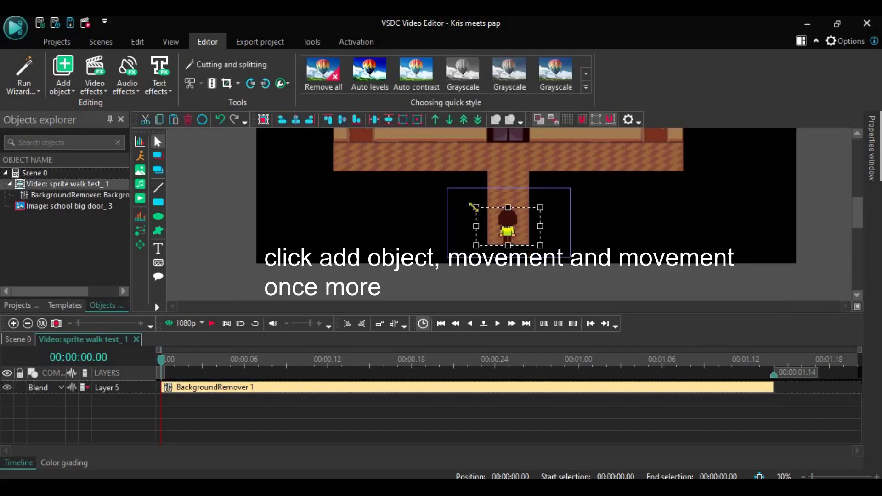
pyautogui.moveTo(474, 206); pyautogui.dragTo(480, 212)
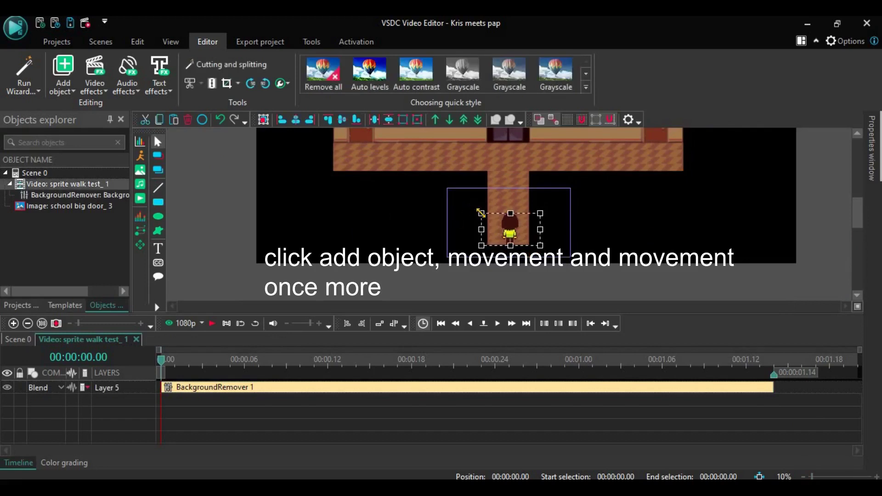
pyautogui.click(414, 215)
# Add a Movement object to the sprite walk test clip and place its end point straight up the walkway from the character.
pyautogui.click(63, 85)
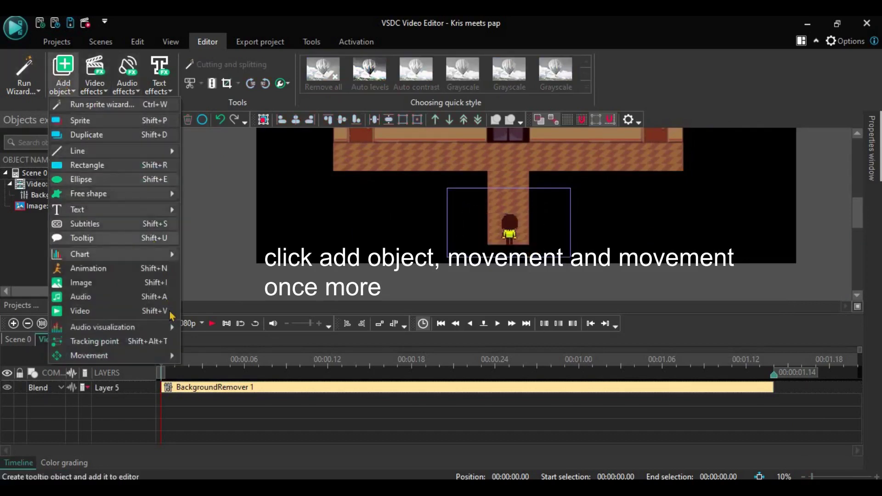
pyautogui.moveTo(138, 356)
pyautogui.click(220, 363)
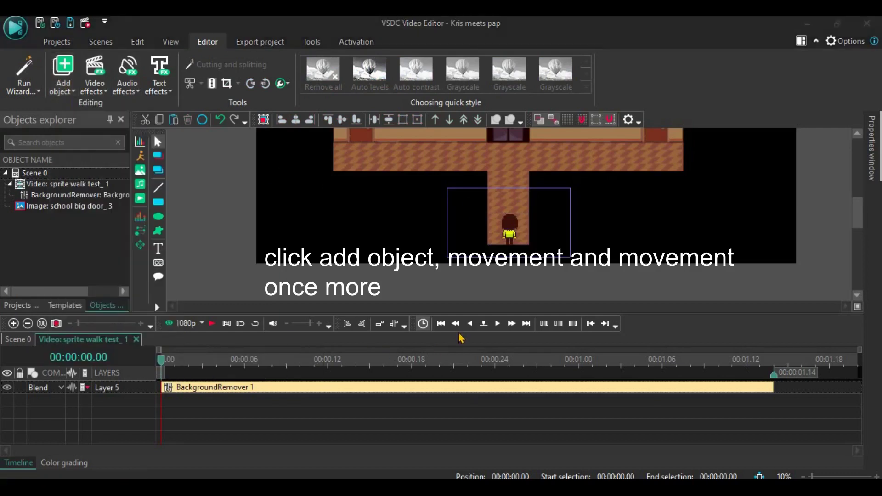
pyautogui.click(506, 306)
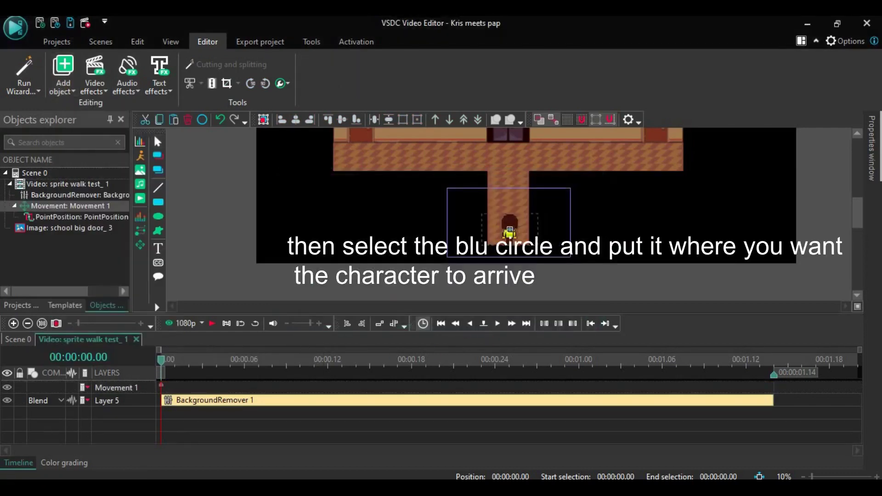
pyautogui.moveTo(510, 229); pyautogui.dragTo(509, 198)
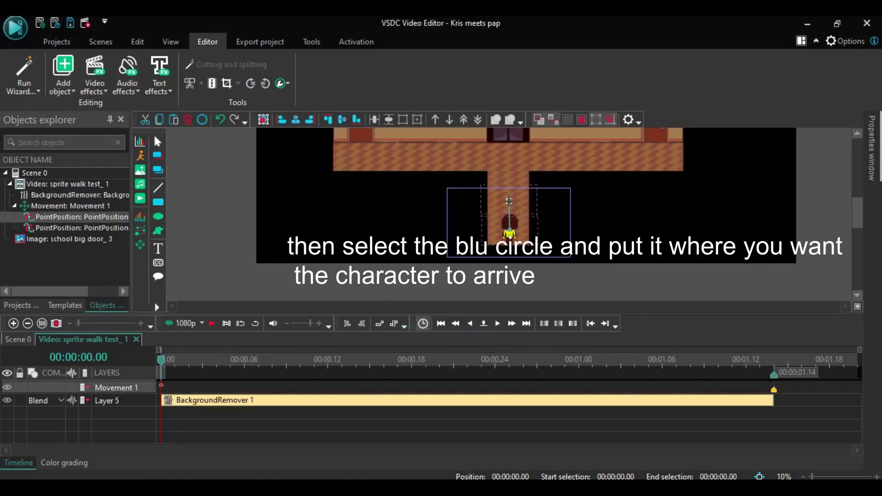
# Insert the kris up sprite, placed over the walking character's end position, directly after the walk clip on Layer 4.
pyautogui.press('space')
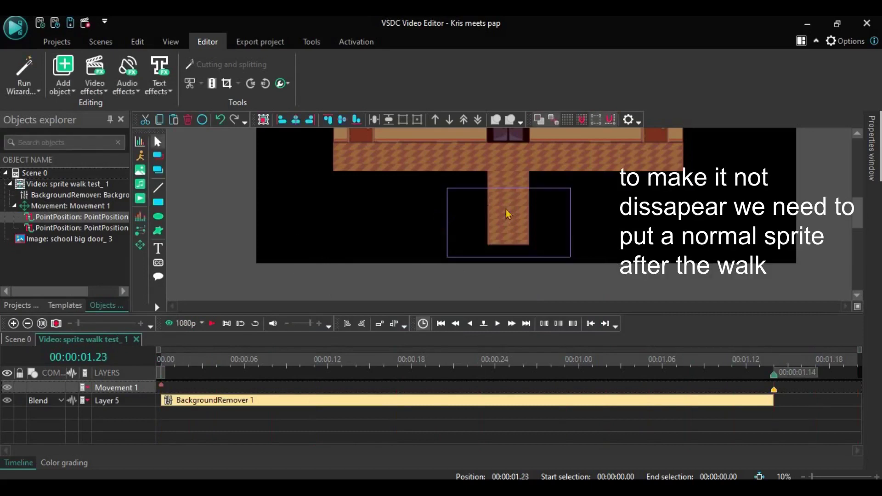
pyautogui.click(440, 326)
pyautogui.press('Left')
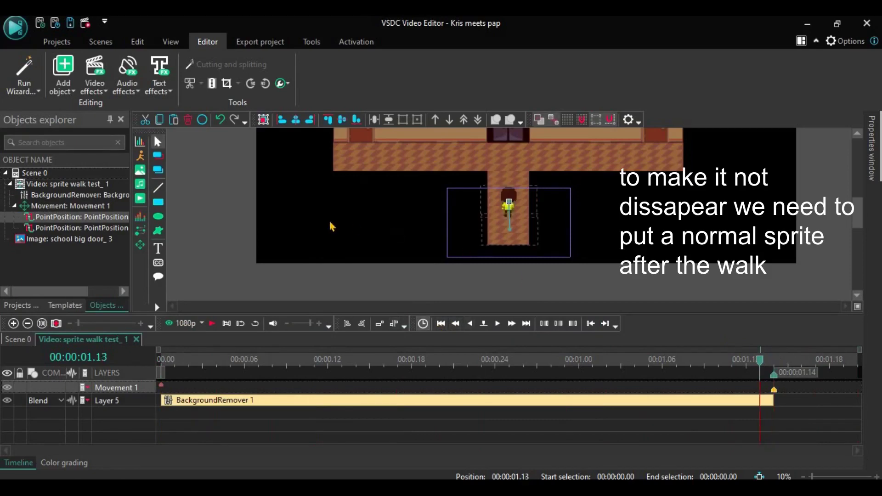
pyautogui.click(272, 342)
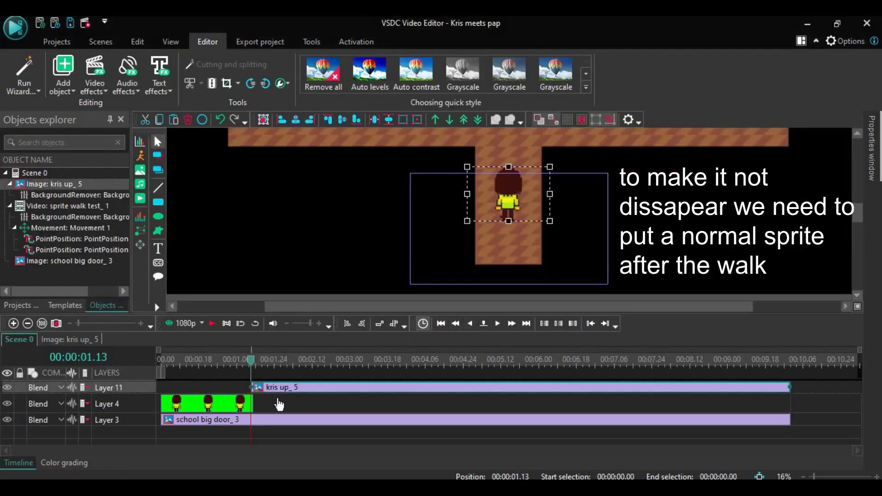
pyautogui.moveTo(279, 404); pyautogui.dragTo(280, 404)
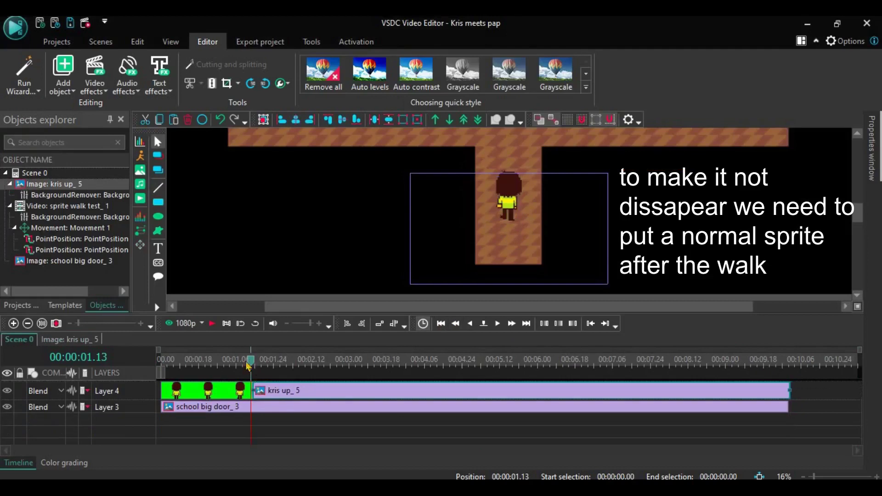
# Play the scene from the start and trim the kris up sprite to end at 00:00:02.11.
pyautogui.moveTo(251, 369); pyautogui.dragTo(158, 361)
pyautogui.press('space')
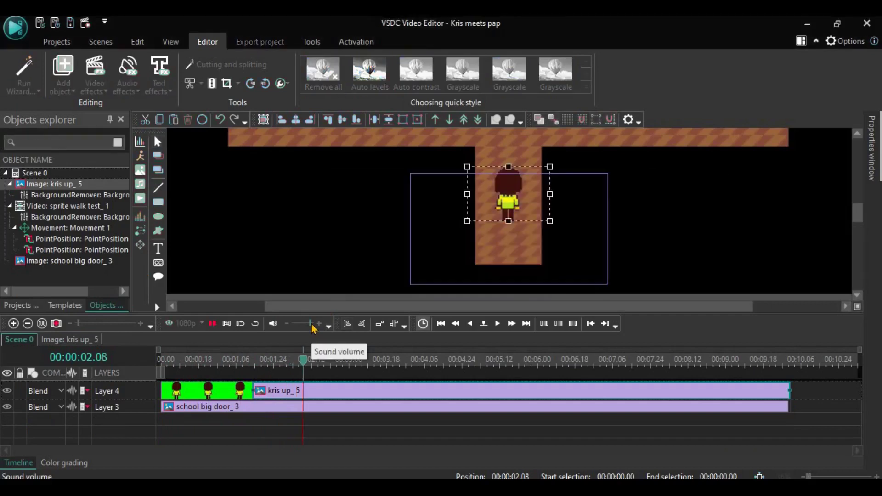
pyautogui.press('space')
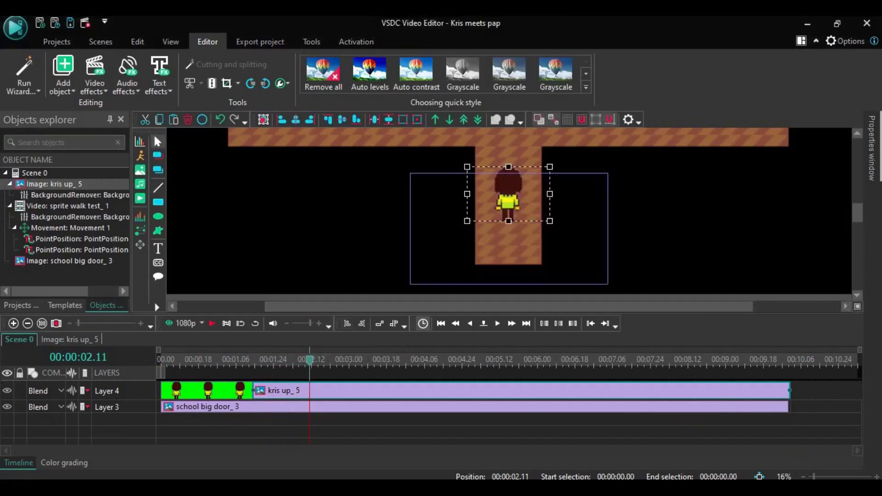
pyautogui.click(804, 477)
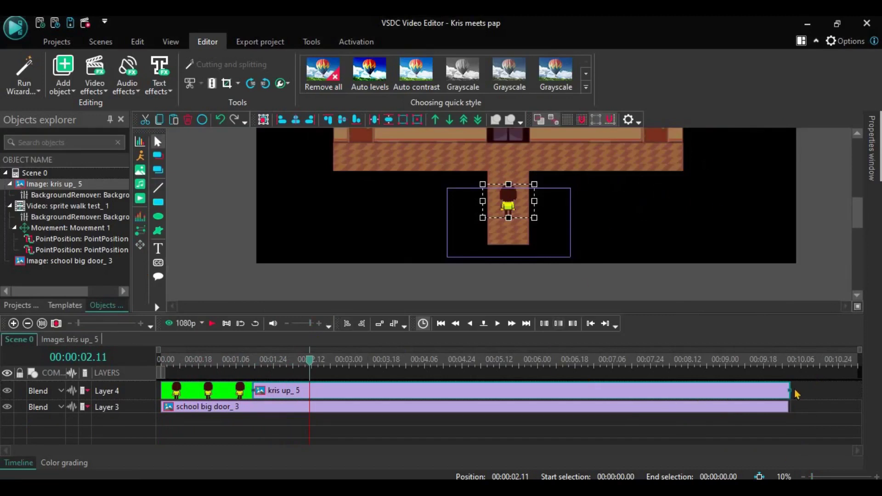
pyautogui.moveTo(789, 389); pyautogui.dragTo(309, 417)
# Duplicate the sprite walk test clip and place the copy directly after the kris up sprite on Layer 4.
pyautogui.click(202, 399)
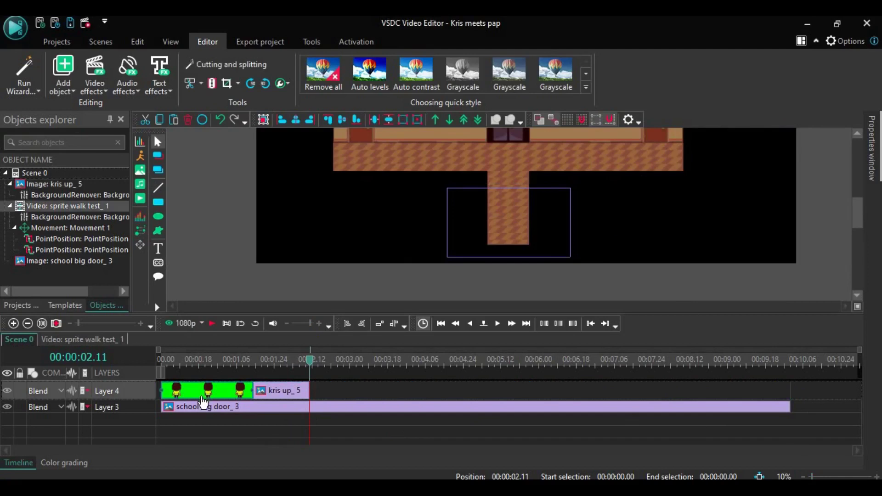
pyautogui.hotkey('ctrl', 'v')
pyautogui.moveTo(188, 392); pyautogui.dragTo(336, 402)
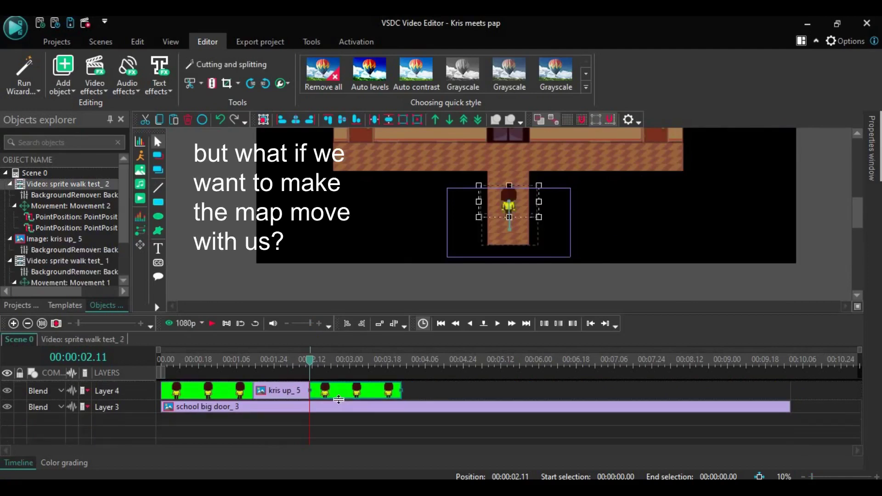
# Delete the movement end point from the second sprite walk test clip so the character walks in place.
pyautogui.doubleClick(337, 390)
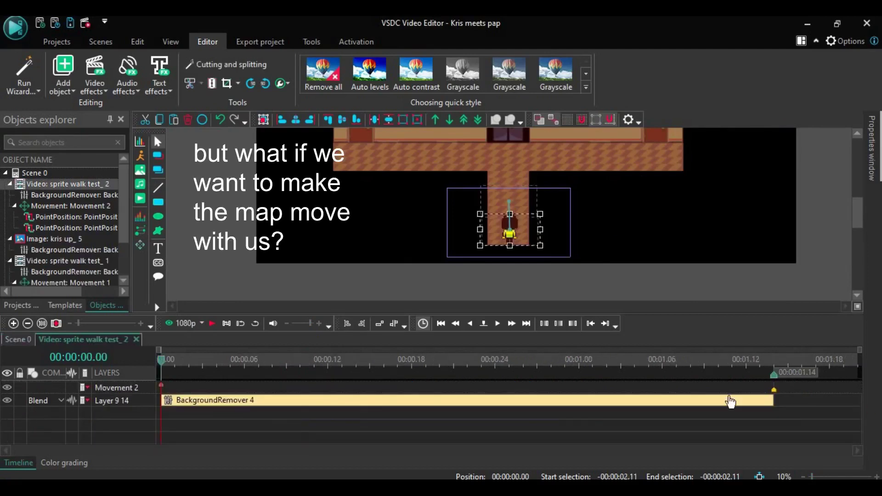
pyautogui.click(162, 389)
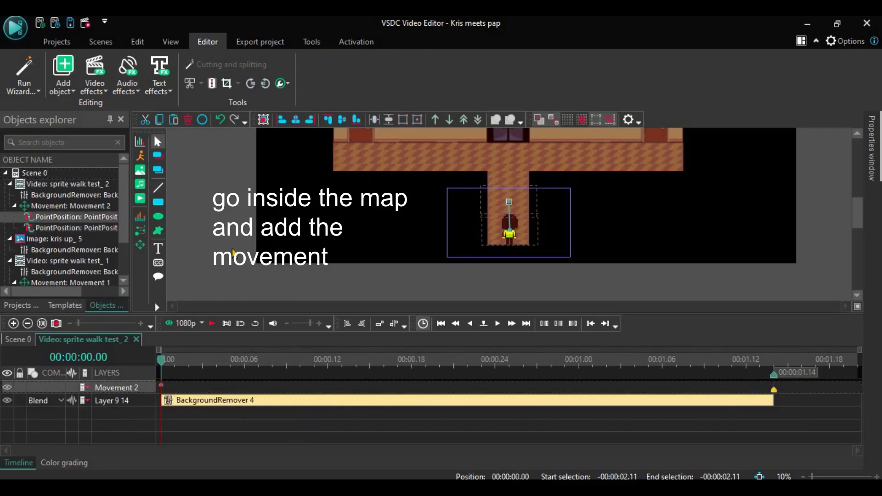
pyautogui.click(188, 120)
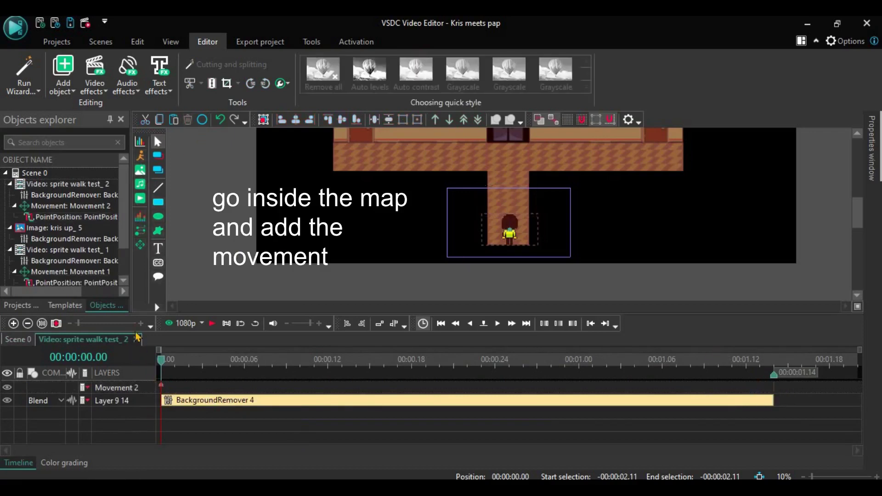
pyautogui.click(137, 340)
# Add a Movement to the school big door background starting at 00:00:02.10, with its end point below the start point, and preview the scene.
pyautogui.click(63, 83)
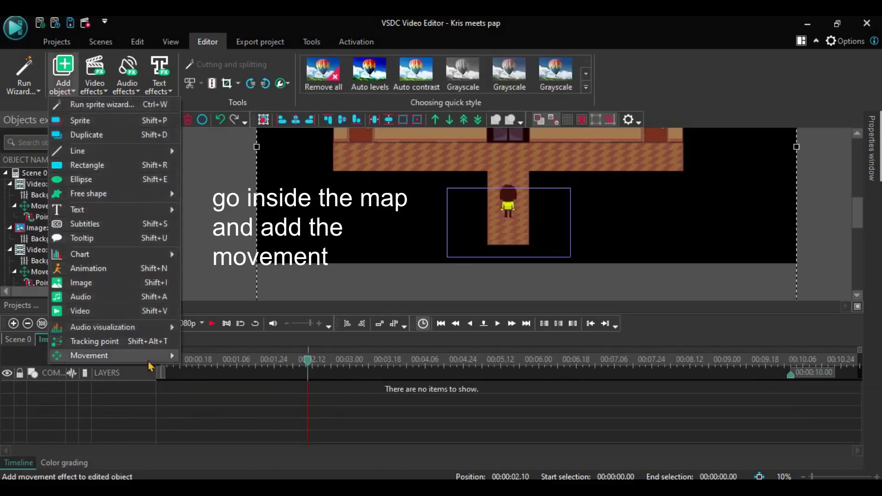
pyautogui.moveTo(108, 354)
pyautogui.click(202, 355)
pyautogui.moveTo(162, 386); pyautogui.dragTo(307, 395)
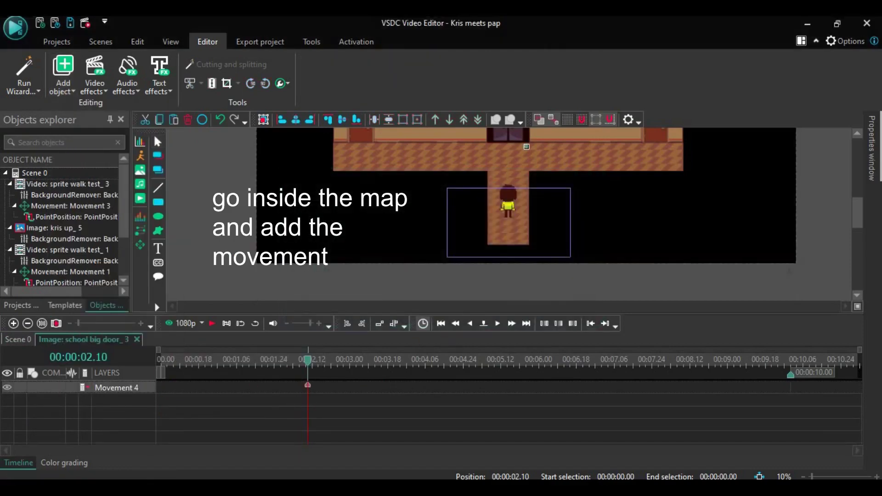
pyautogui.moveTo(858, 221); pyautogui.dragTo(858, 219)
pyautogui.moveTo(526, 157)
pyautogui.mouseDown()
pyautogui.moveTo(526, 291)
pyautogui.moveTo(535, 150)
pyautogui.mouseUp()
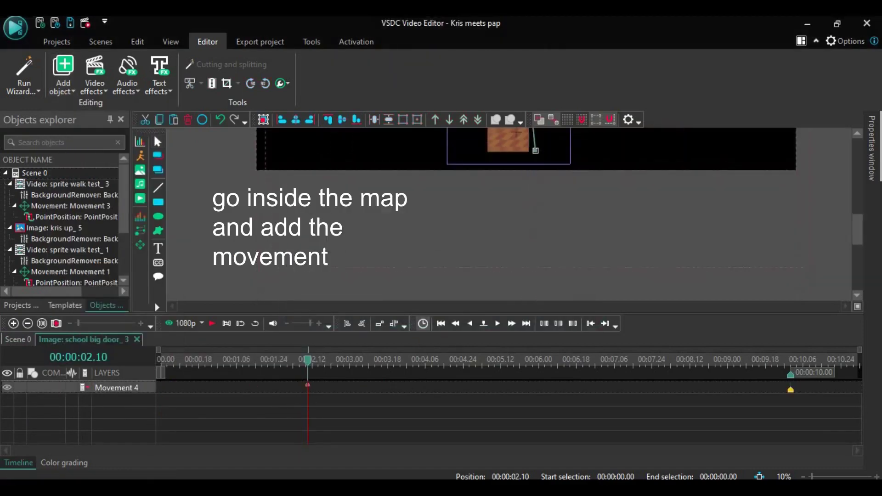
pyautogui.scroll(3, 853, 216)
pyautogui.press('space')
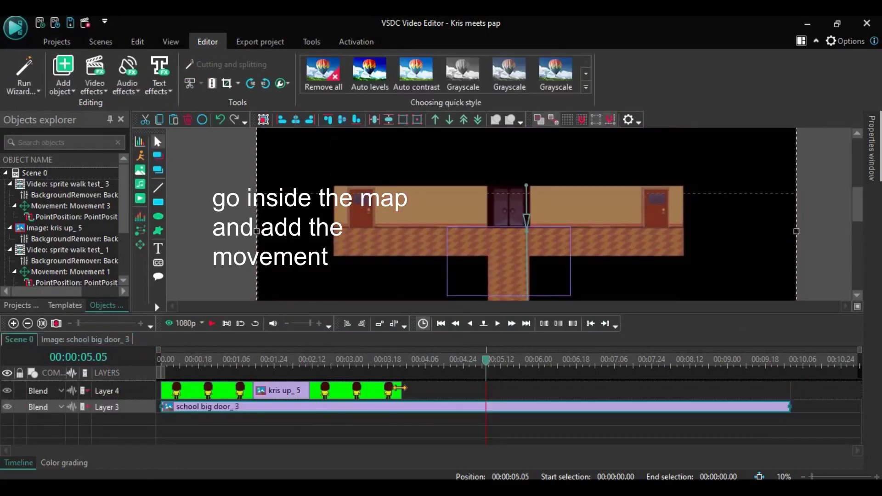
# Append two more copies of the walk-in-place clip end to end on Layer 4.
pyautogui.moveTo(434, 414); pyautogui.dragTo(517, 410)
pyautogui.hotkey('ctrl', 'c')
pyautogui.hotkey('ctrl', 'v')
pyautogui.click(517, 409)
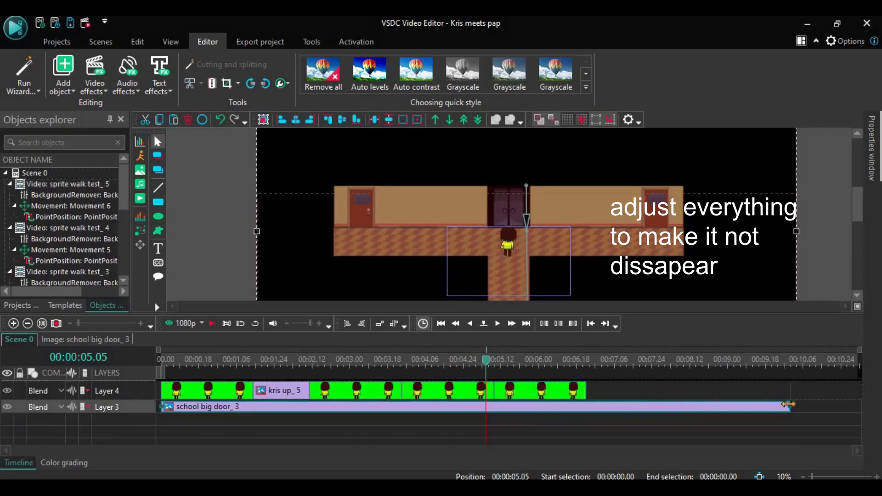
# Trim the school big door background to end at 00:00:05.05 and paste a copy directly after it on Layer 3.
pyautogui.moveTo(789, 405); pyautogui.dragTo(488, 431)
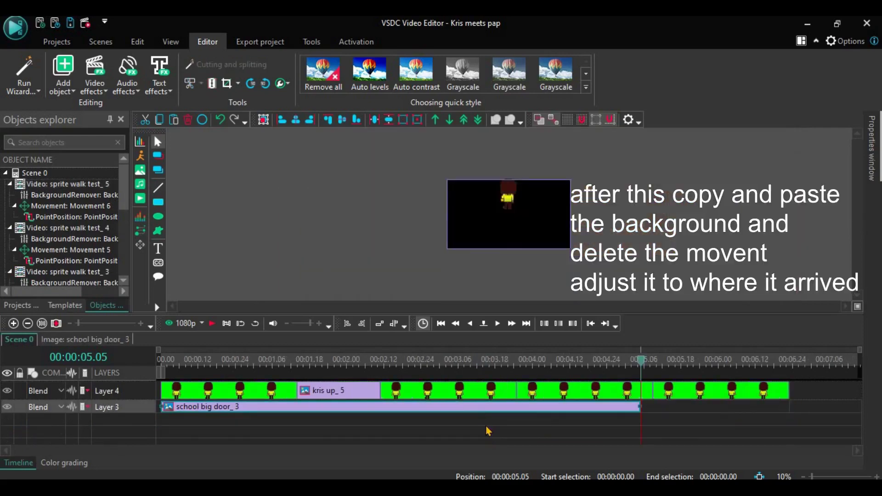
pyautogui.hotkey('ctrl', 'c')
pyautogui.hotkey('ctrl', 'v')
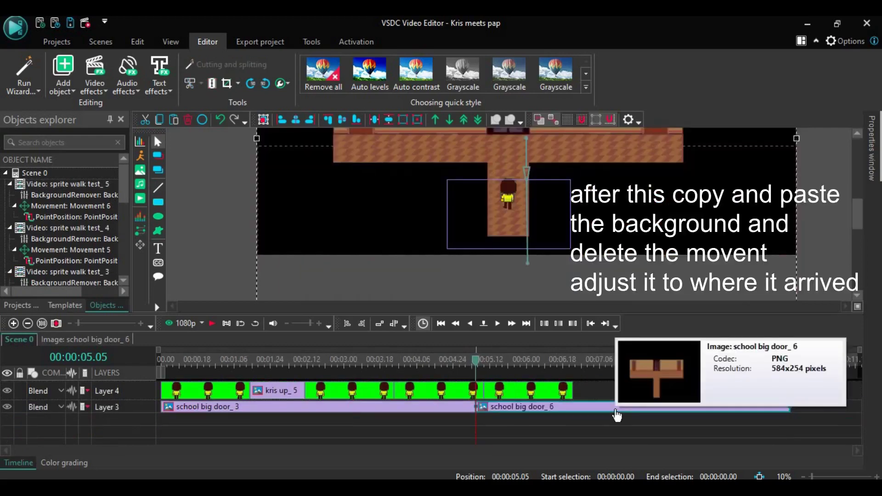
# Delete the Movement from the copied school big door background and position it where the moving background stops.
pyautogui.doubleClick(615, 408)
pyautogui.click(796, 392)
pyautogui.click(187, 120)
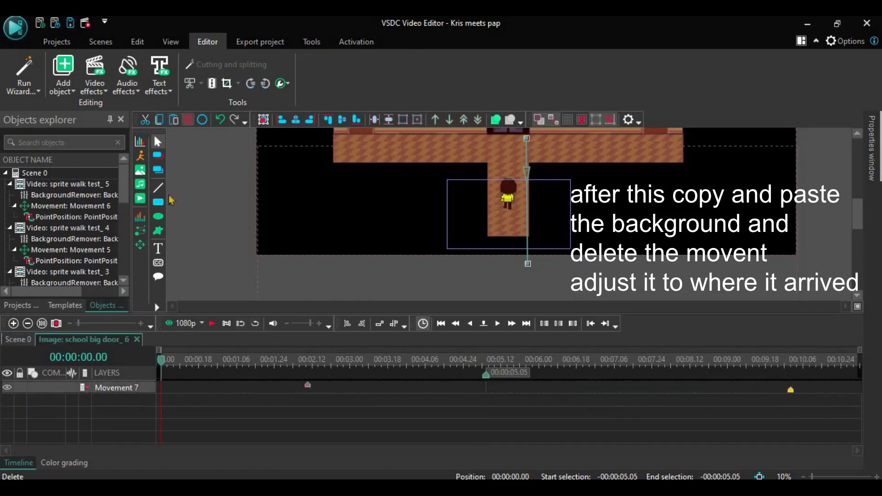
pyautogui.press('Delete')
pyautogui.click(17, 340)
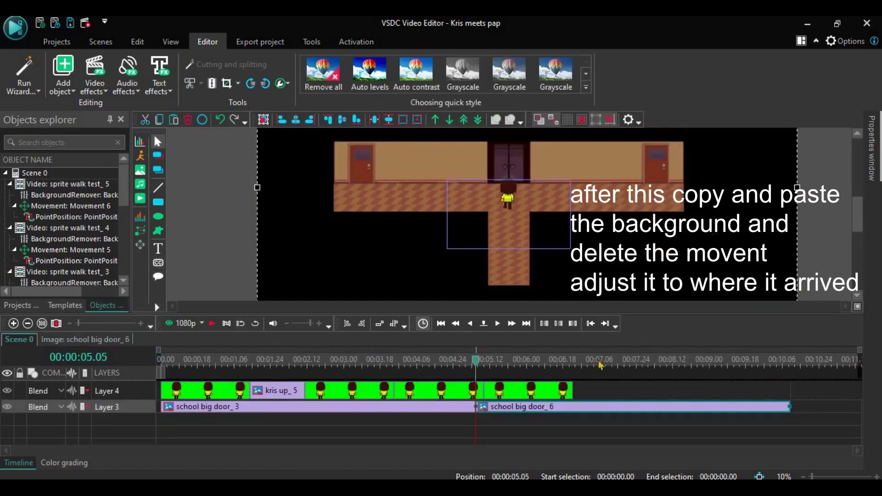
# Delete the last walk clip on Layer 4 and trim the one before it to end at 00:00:05.05.
pyautogui.click(509, 391)
pyautogui.press('Delete')
pyautogui.click(472, 389)
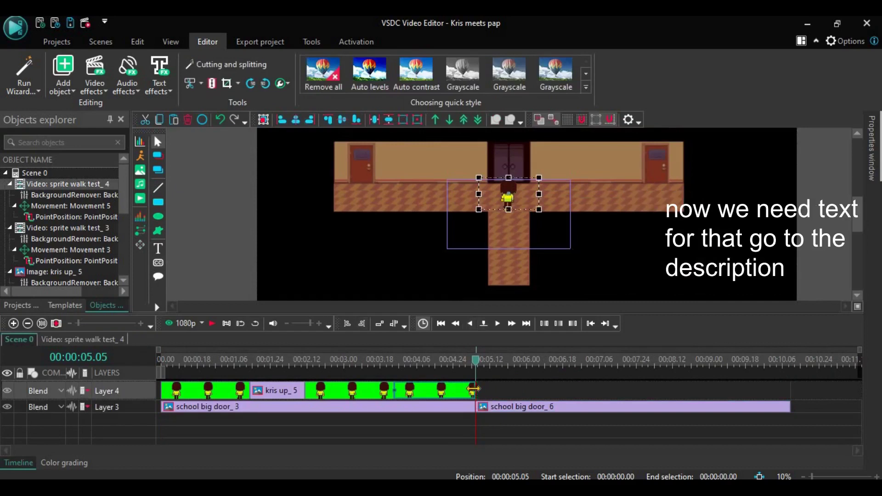
# Copy the kris up sprite and place the copy after the last walk clip on Layer 4.
pyautogui.click(259, 396)
pyautogui.hotkey('ctrl', 'c')
pyautogui.hotkey('ctrl', 'v')
pyautogui.moveTo(266, 390); pyautogui.dragTo(488, 396)
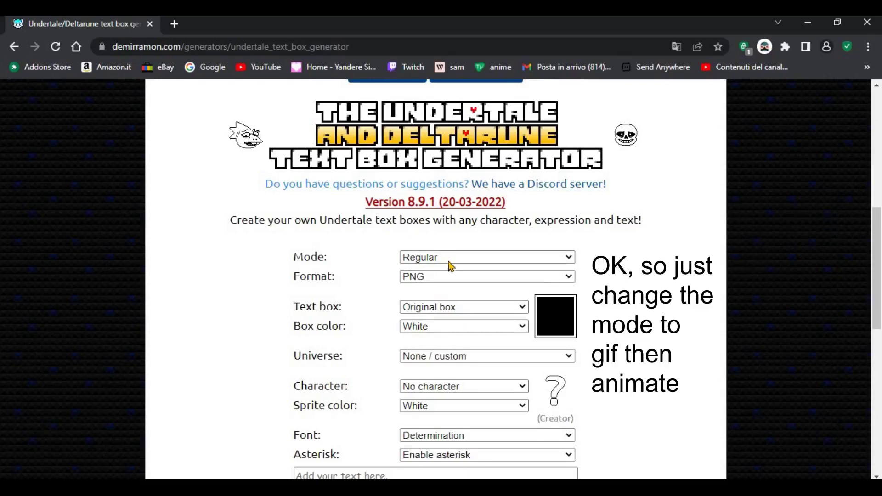
# In the web browser's Undertale/Deltarune text box generator, set the output format to GIF with Animate enabled.
pyautogui.click(450, 276)
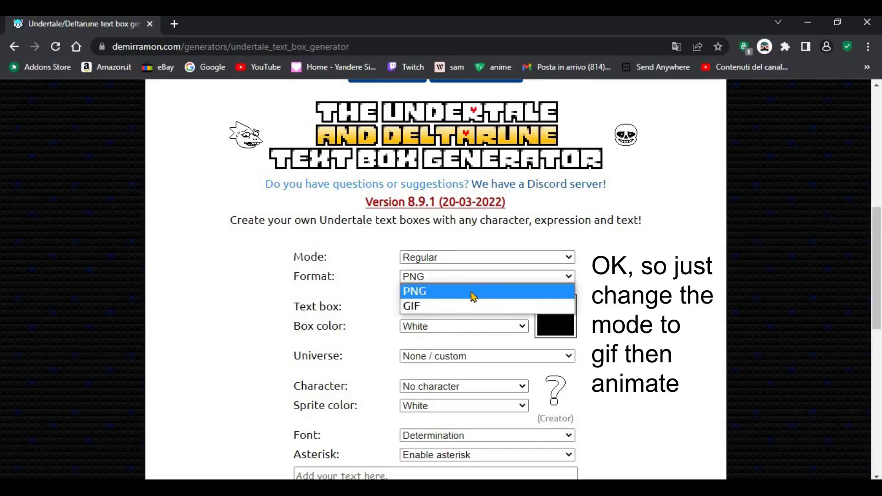
pyautogui.click(432, 305)
pyautogui.click(430, 294)
pyautogui.click(413, 321)
pyautogui.click(488, 286)
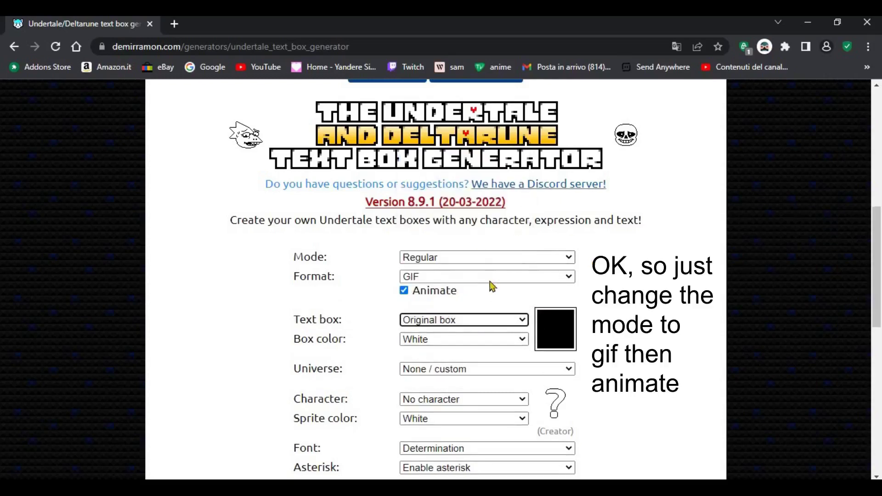
# Try the Deltarune text box style and switch back to Original box.
pyautogui.click(503, 320)
pyautogui.click(455, 173)
pyautogui.click(509, 320)
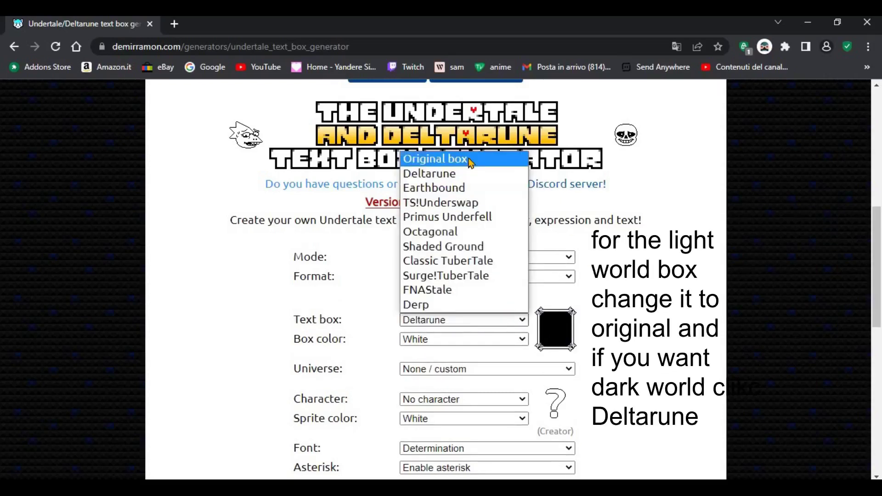
pyautogui.click(473, 158)
# Generate a test text box that reads "as" with no speaking character.
pyautogui.scroll(-1, 473, 365)
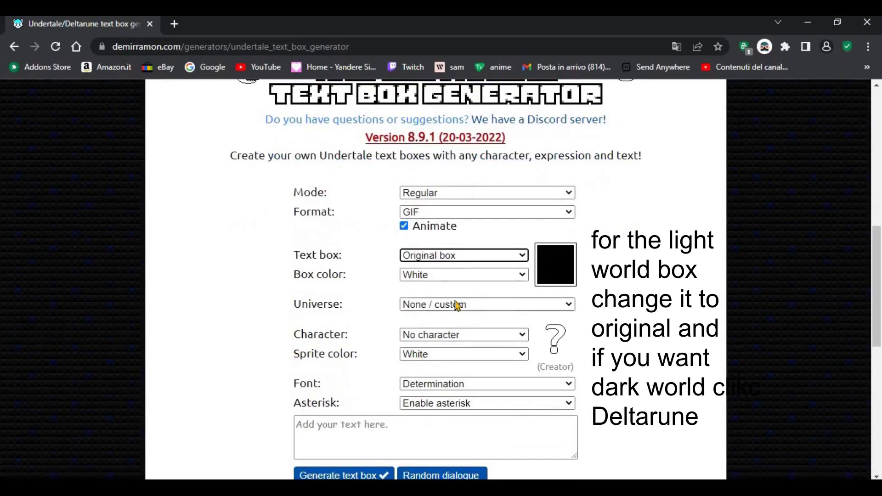
pyautogui.click(492, 425)
pyautogui.write('as')
pyautogui.scroll(-2, 363, 377)
pyautogui.click(350, 348)
pyautogui.scroll(-1, 322, 368)
pyautogui.scroll(1, 290, 384)
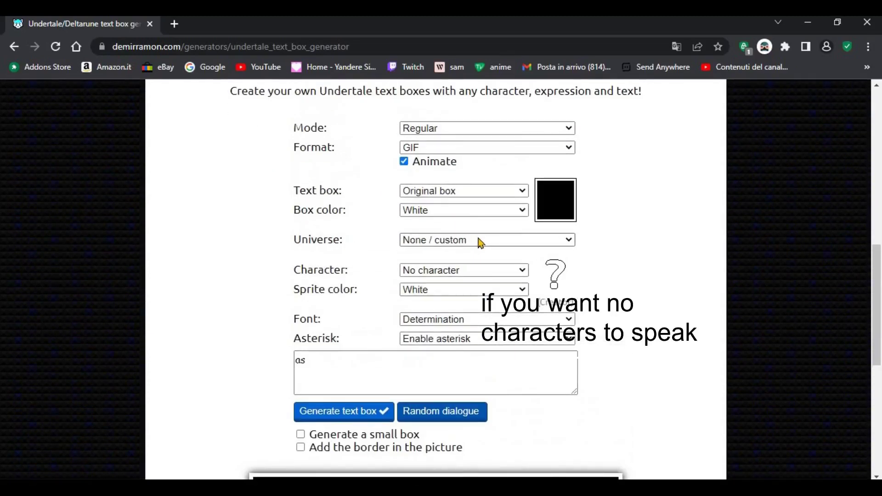
# Try generating the text box with the Deltarune universe and Kris as character, and reset the universe to None / custom.
pyautogui.click(483, 240)
pyautogui.click(468, 285)
pyautogui.click(345, 440)
pyautogui.scroll(-3, 354, 381)
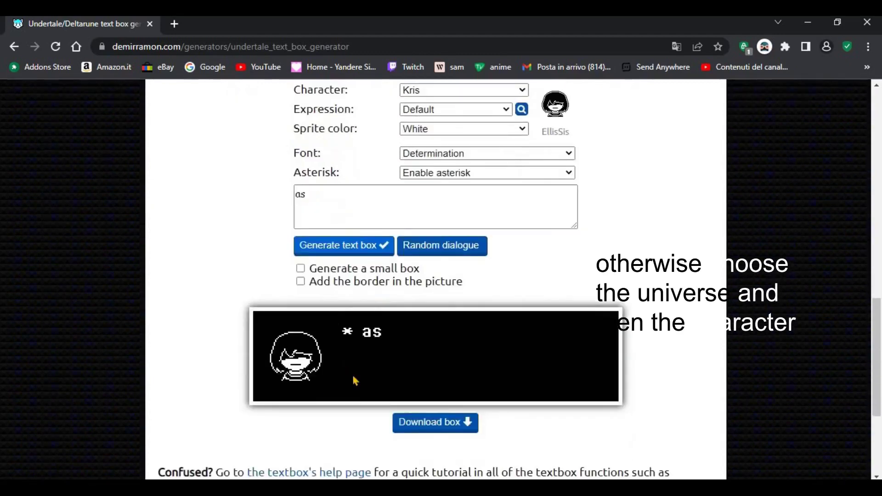
pyautogui.scroll(3, 469, 260)
pyautogui.click(501, 280)
pyautogui.click(570, 241)
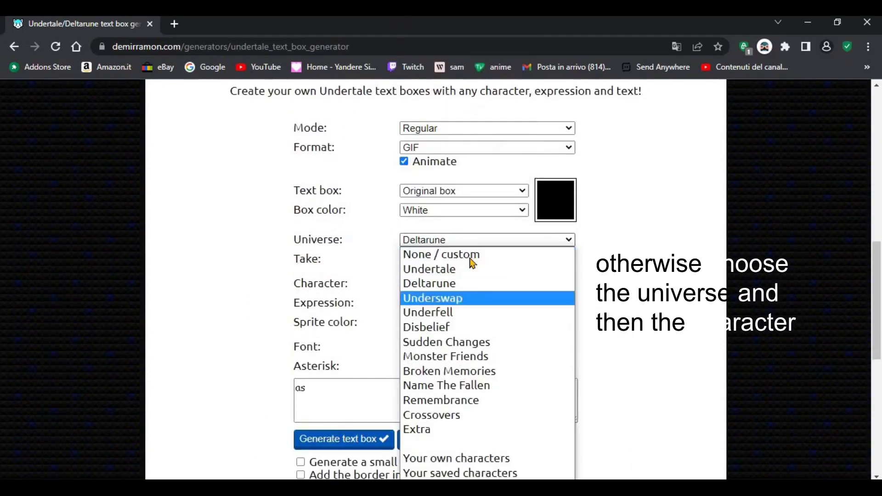
pyautogui.click(465, 254)
# Replace the dialogue with "It's locked", generate the text box and download it.
pyautogui.scroll(-1, 424, 292)
pyautogui.tripleClick(421, 295)
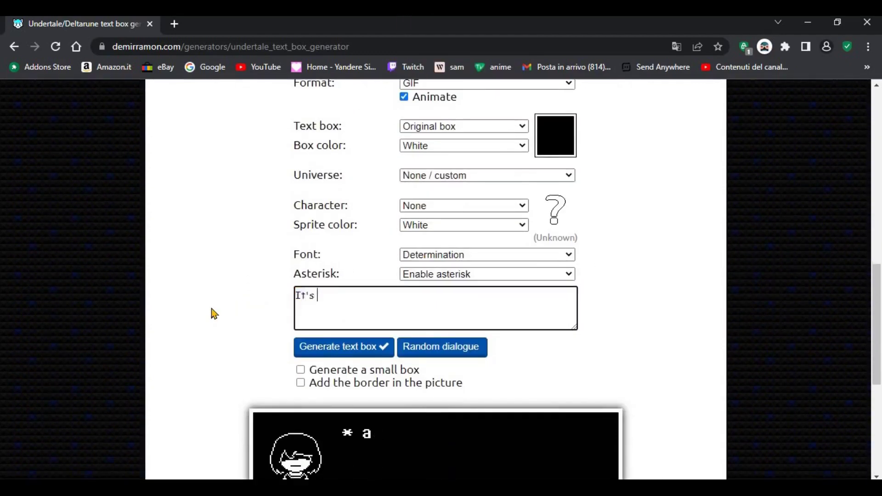
pyautogui.write("It's locked")
pyautogui.click(324, 350)
pyautogui.scroll(-5, 404, 277)
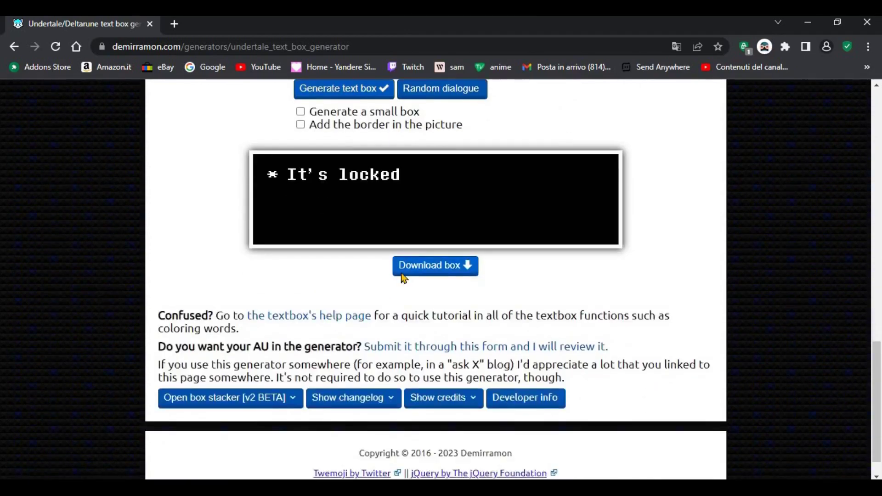
pyautogui.click(403, 275)
# Generate a text box with the dialogue "The enemy became color=blue TIRED", then clear the dialogue text.
pyautogui.scroll(3, 414, 275)
pyautogui.scroll(2, 414, 277)
pyautogui.click(316, 307)
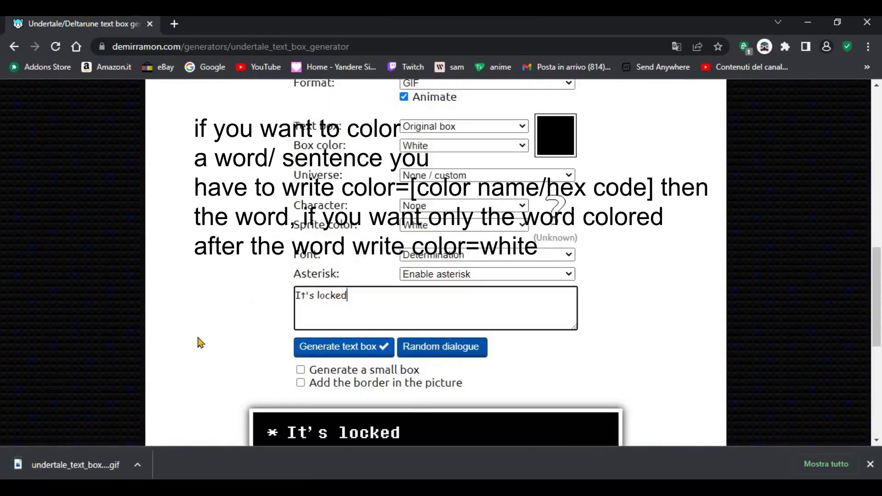
pyautogui.hotkey('ctrl', 'a')
pyautogui.write('The e')
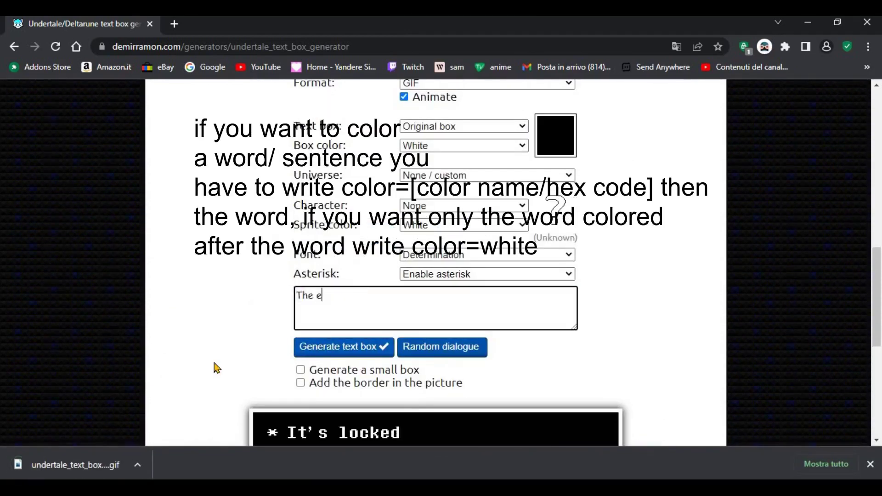
pyautogui.write('nemy became ')
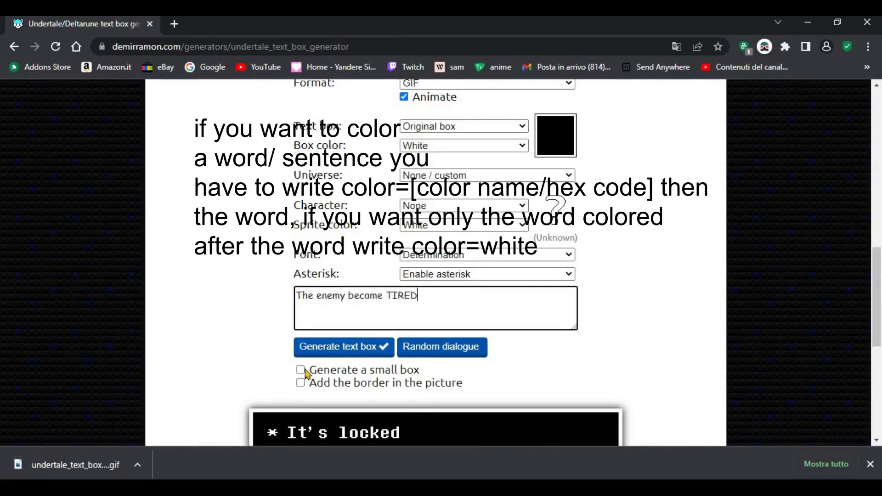
pyautogui.write('color')
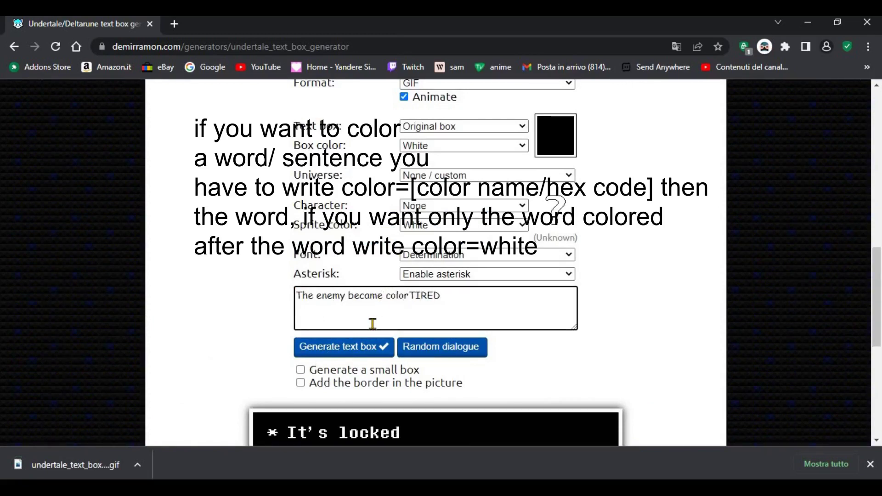
pyautogui.write('=blue')
pyautogui.click(343, 347)
pyautogui.scroll(-4, 460, 276)
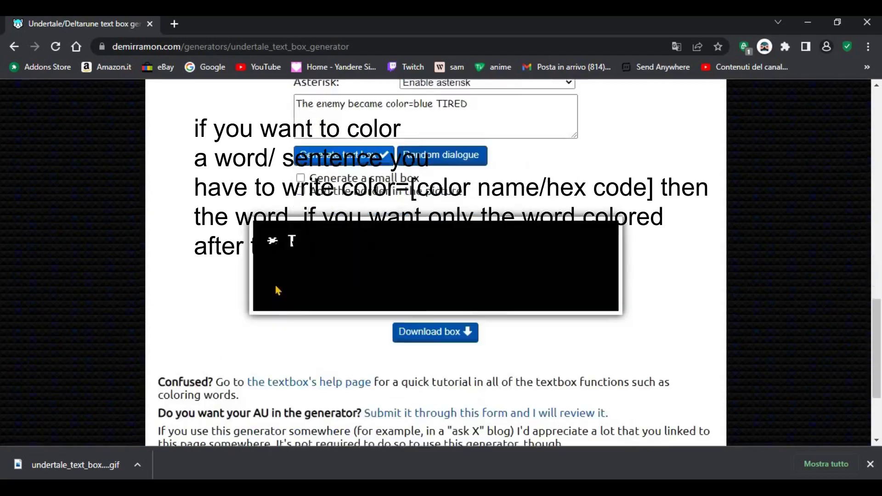
pyautogui.scroll(1, 435, 105)
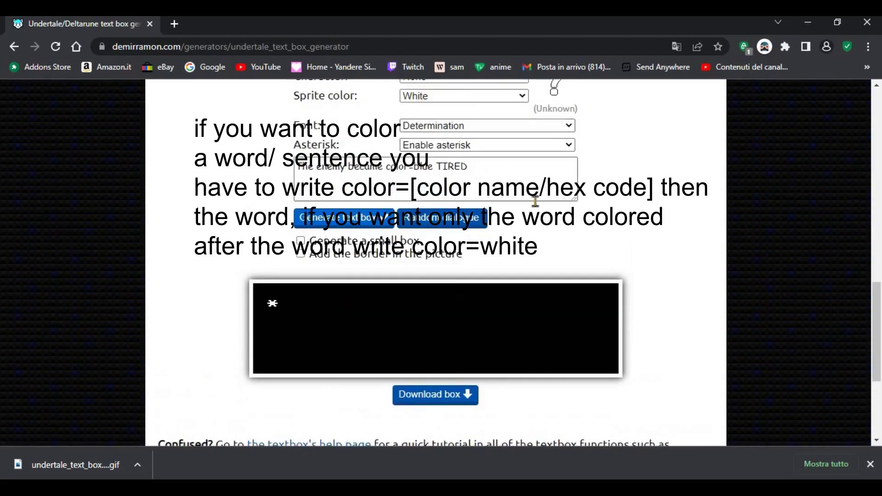
pyautogui.moveTo(533, 163); pyautogui.dragTo(256, 205)
pyautogui.press('BackSpace')
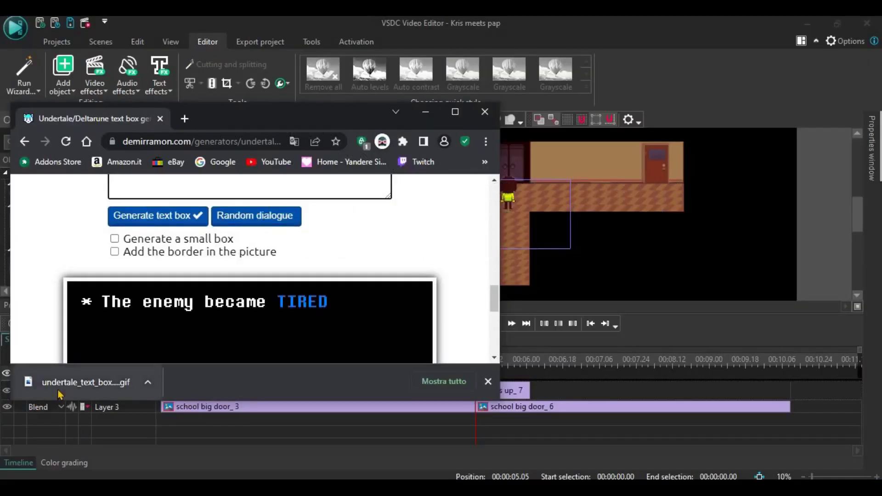
# Add the downloaded "It's locked" GIF to the VSDC Video Editor timeline at 00:00:05.05 and move it down below the character.
pyautogui.moveTo(107, 379); pyautogui.dragTo(555, 390)
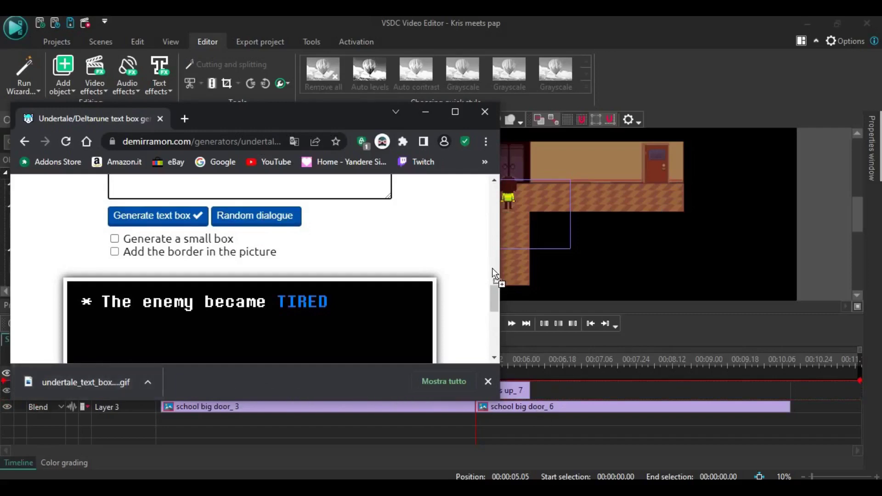
pyautogui.click(425, 112)
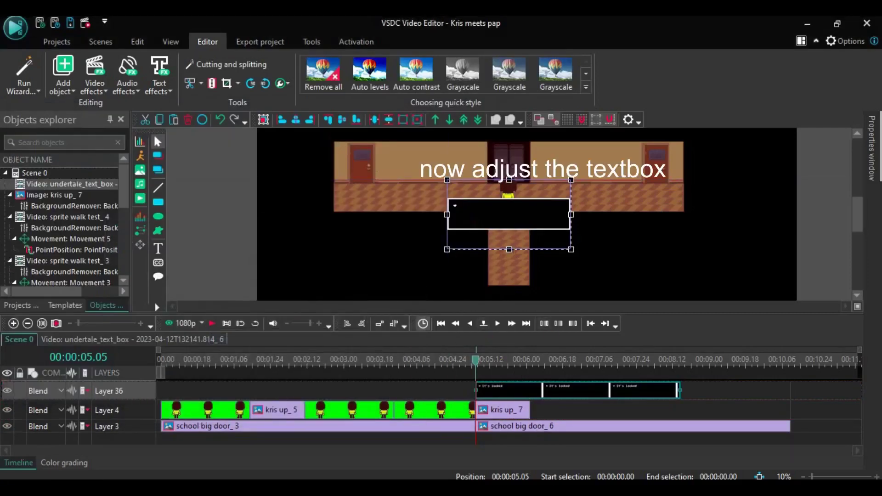
pyautogui.moveTo(498, 220)
pyautogui.mouseDown()
pyautogui.moveTo(518, 233)
pyautogui.moveTo(501, 235)
pyautogui.mouseUp()
pyautogui.click(656, 239)
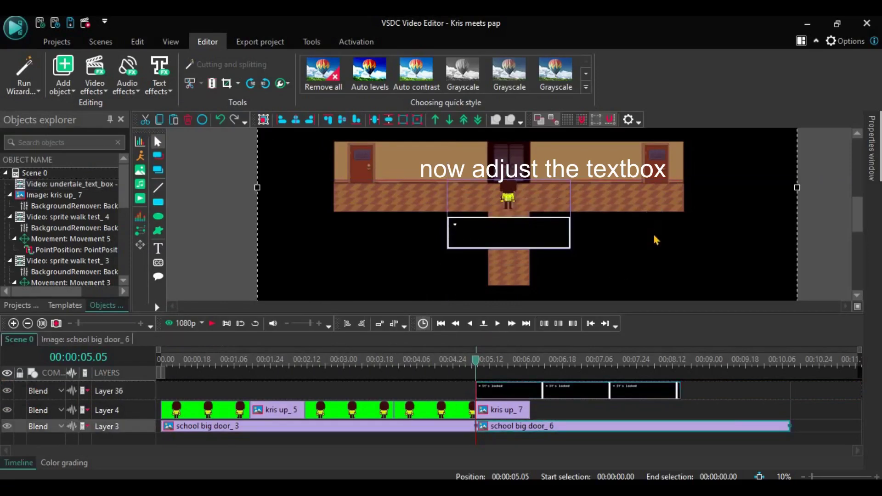
# Preview the text box animation and trim the end of its clip to 00:00:07.22.
pyautogui.click(876, 477)
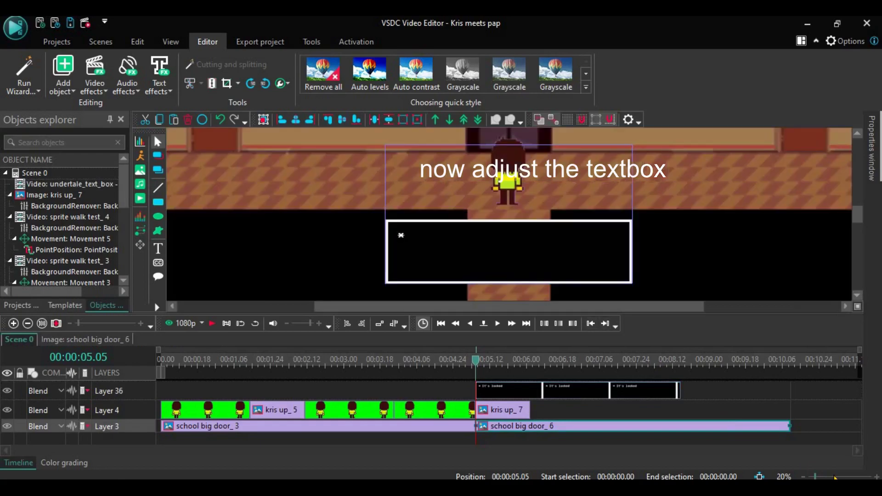
pyautogui.click(877, 477)
pyautogui.moveTo(819, 477); pyautogui.dragTo(814, 477)
pyautogui.press('space')
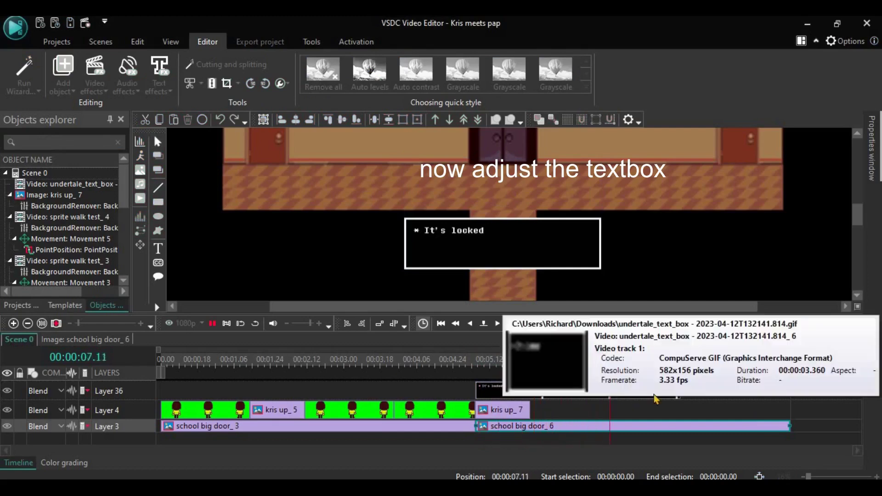
pyautogui.click(674, 401)
pyautogui.click(679, 392)
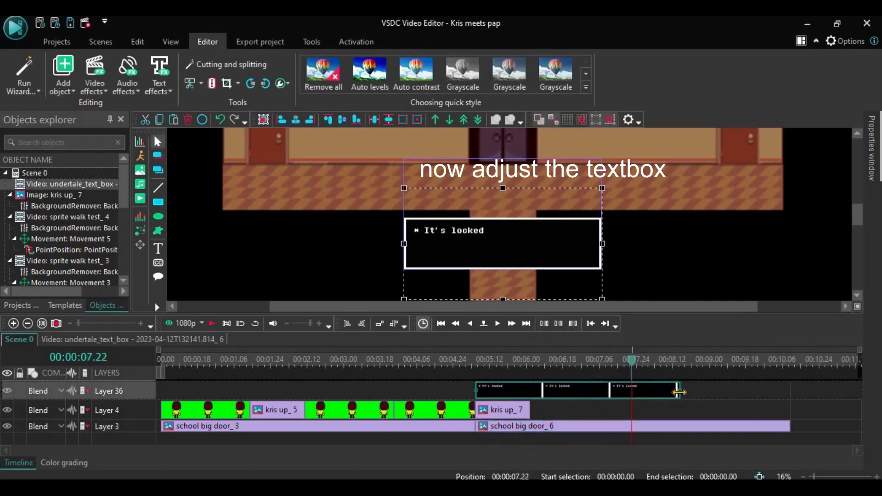
pyautogui.moveTo(636, 397); pyautogui.dragTo(630, 399)
# Extend the kris up_ 7 clip to the end of the school big door_ 6 background clip.
pyautogui.click(525, 411)
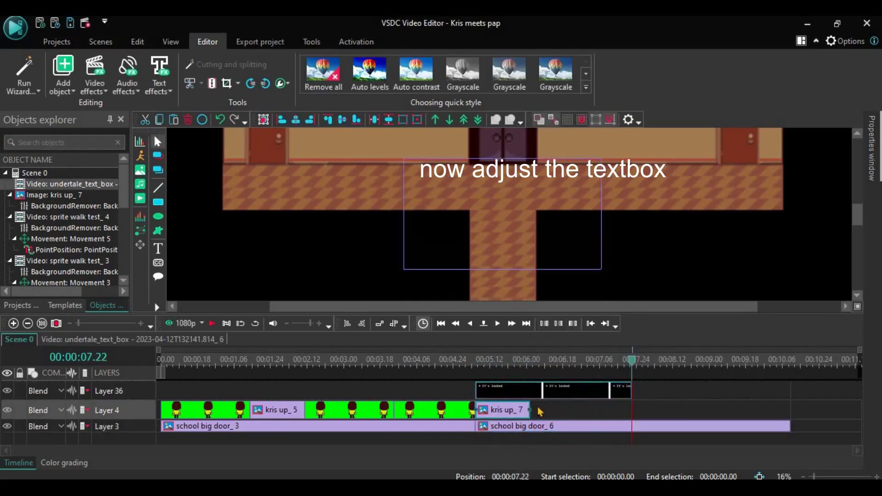
pyautogui.moveTo(710, 430); pyautogui.dragTo(794, 439)
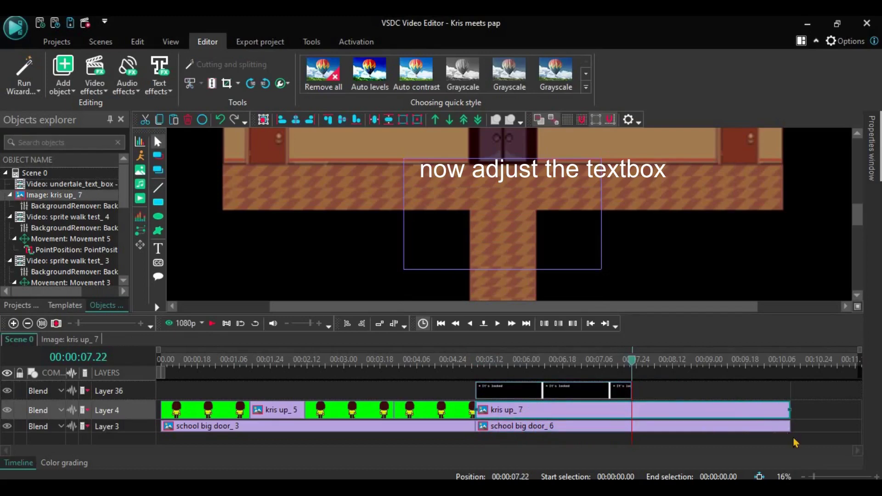
pyautogui.click(835, 417)
# Insert noice.avi from the Kris folder inside the text box clip as its voice and move the video out of the frame.
pyautogui.doubleClick(579, 394)
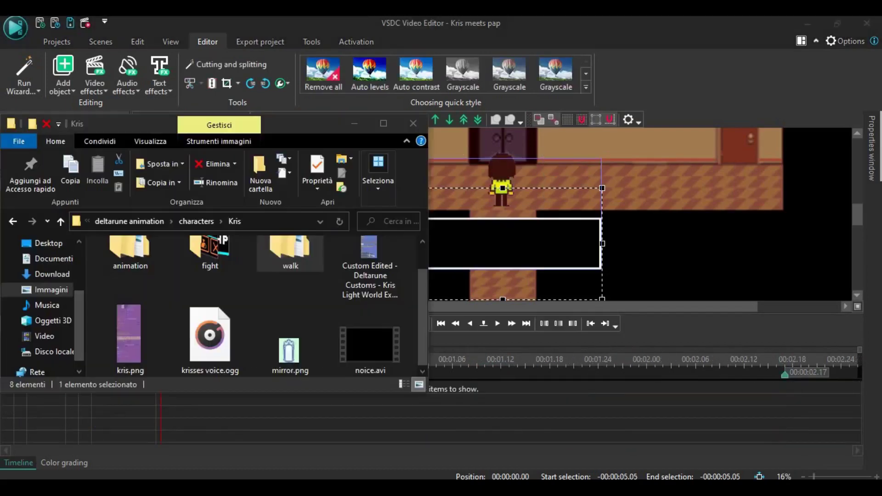
pyautogui.click(385, 352)
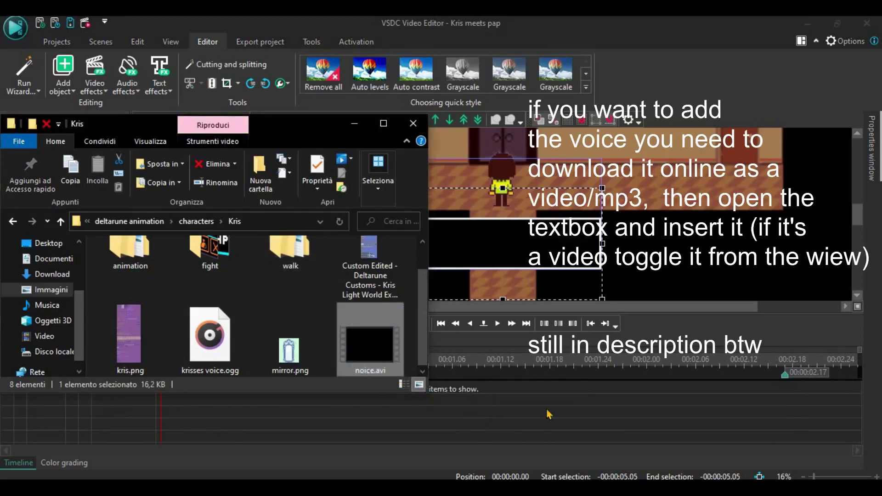
pyautogui.click(570, 417)
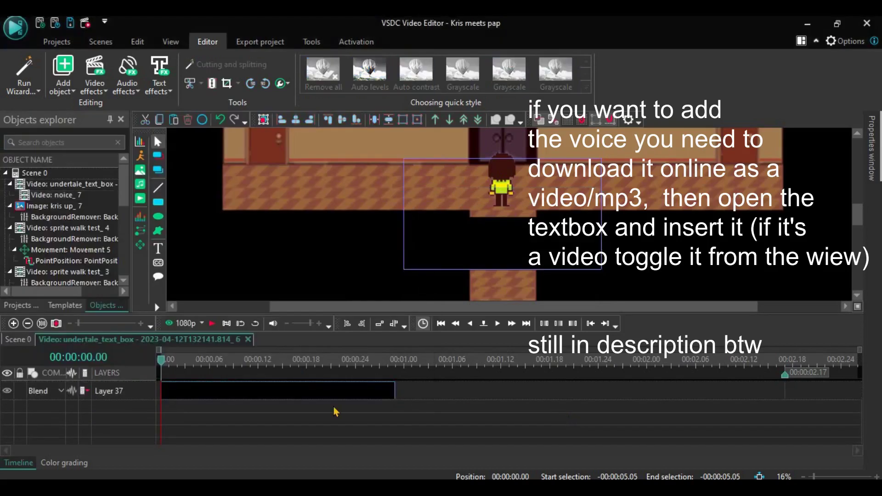
pyautogui.press('space')
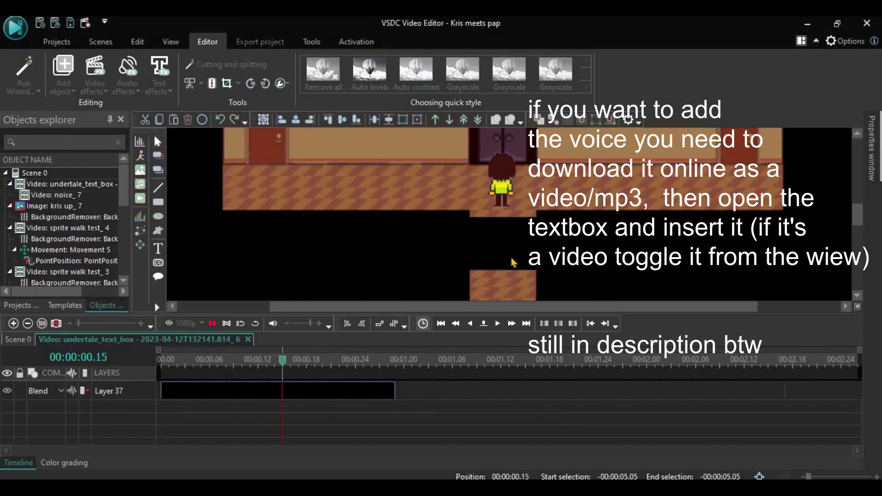
pyautogui.press('space')
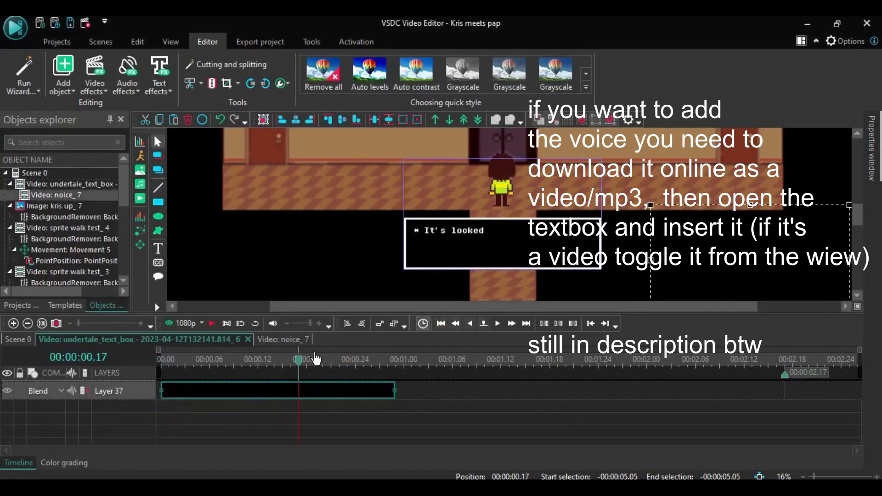
# Play the voice against the text animation and trim the end of the noice clip to 00:00:00.12.
pyautogui.moveTo(299, 366); pyautogui.dragTo(20, 387)
pyautogui.press('space')
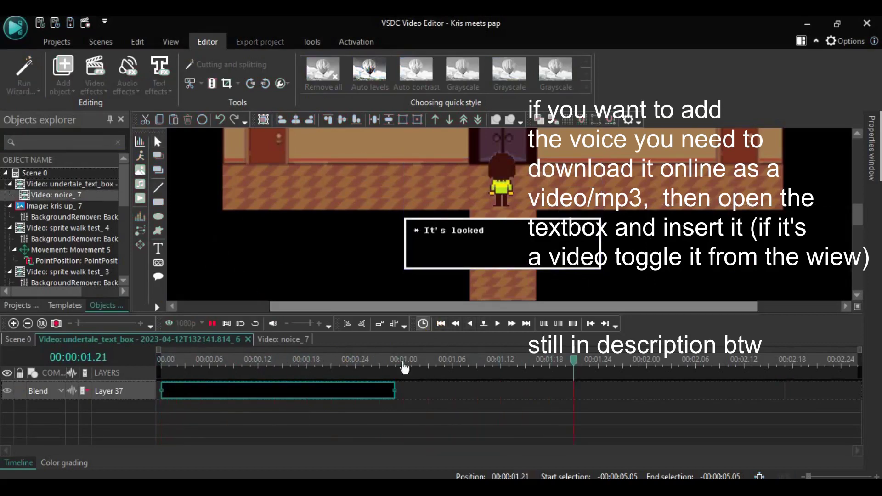
pyautogui.press('space')
pyautogui.click(185, 362)
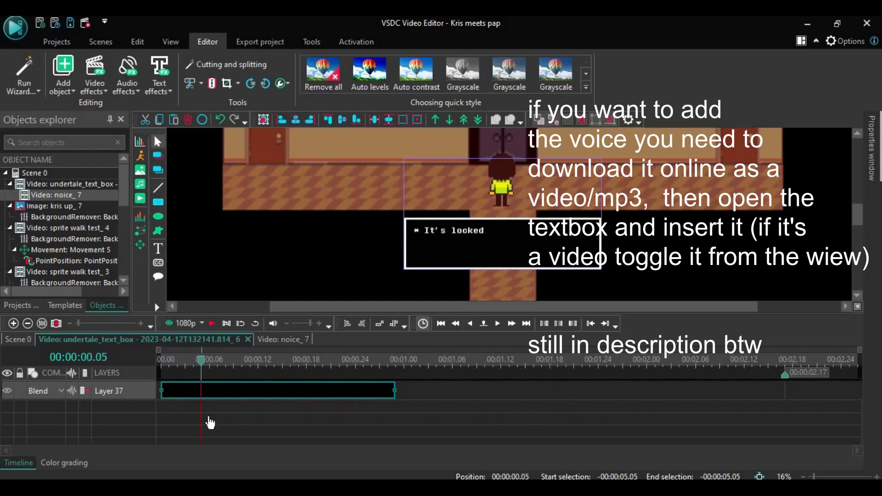
pyautogui.click(259, 413)
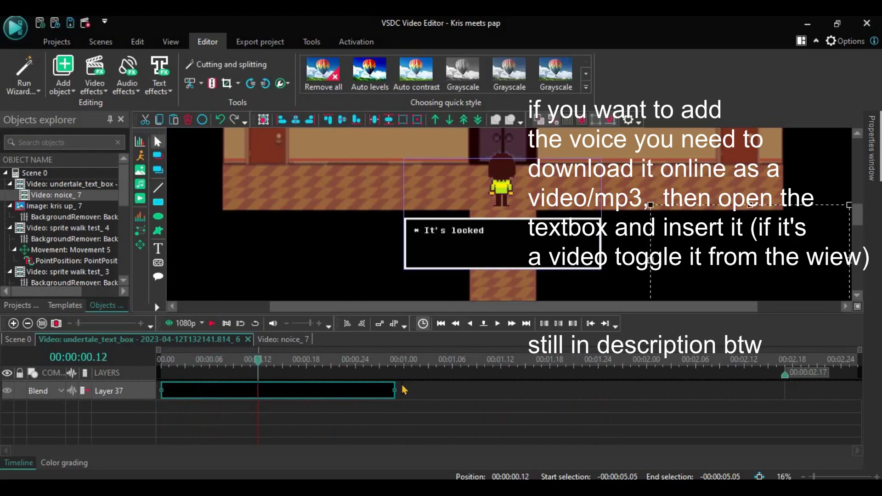
pyautogui.moveTo(305, 407); pyautogui.dragTo(256, 393)
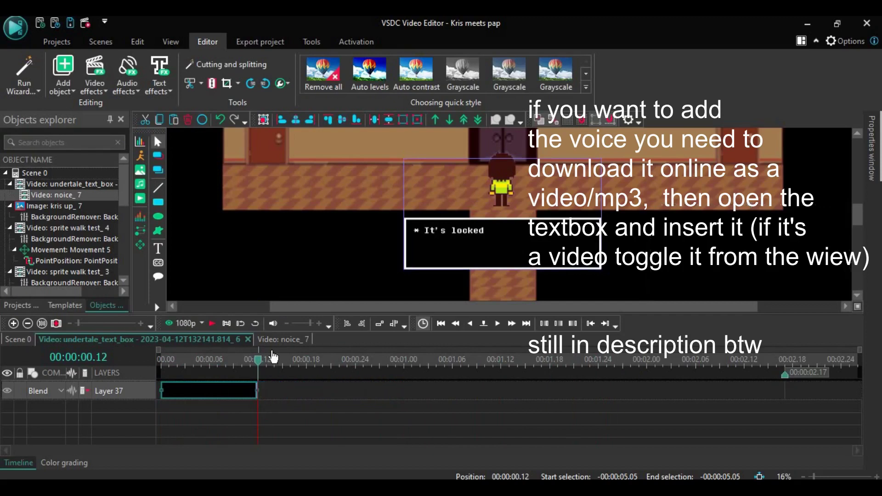
# Play the text box from its start with the shortened voice and return to Scene 0.
pyautogui.moveTo(258, 361); pyautogui.dragTo(234, 360)
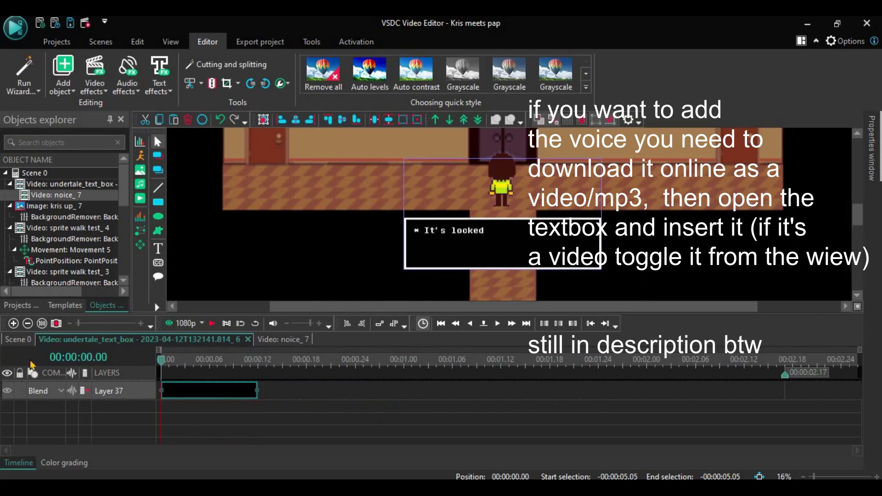
pyautogui.press('space')
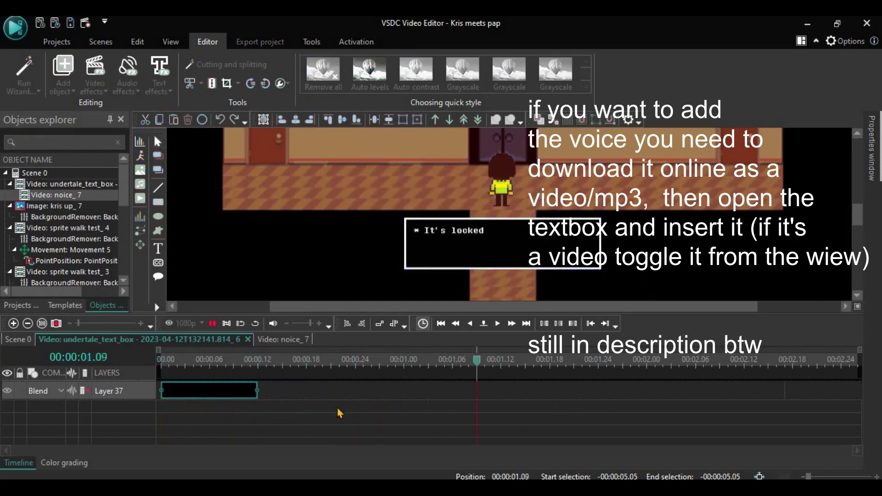
pyautogui.click(248, 340)
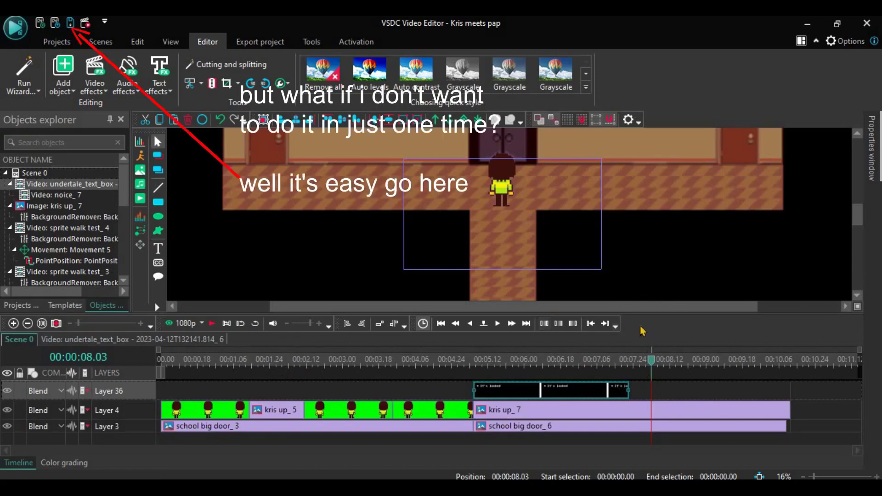
pyautogui.click(594, 365)
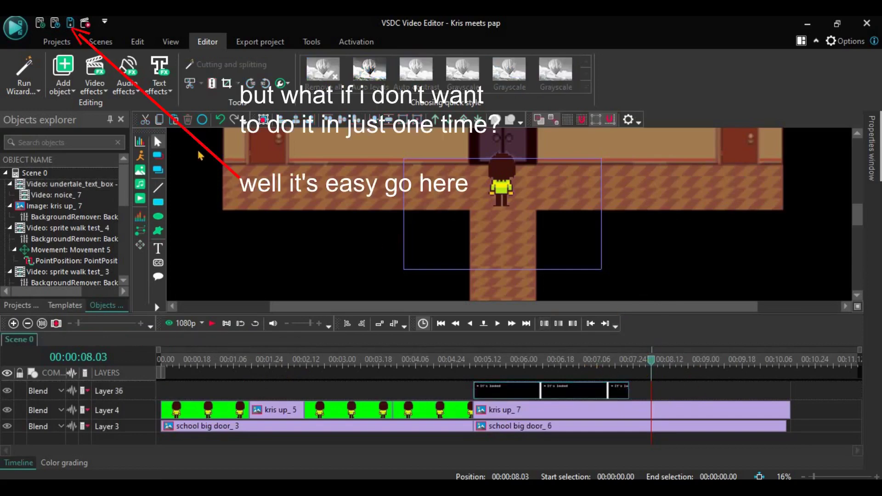
# Save the project in the VideoEditor folder under the name asasasasa.
pyautogui.click(82, 22)
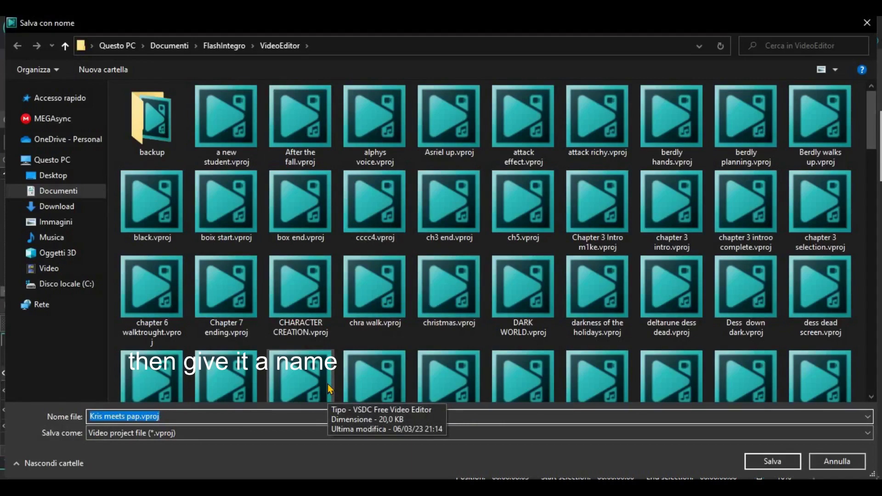
pyautogui.write('asasasasa')
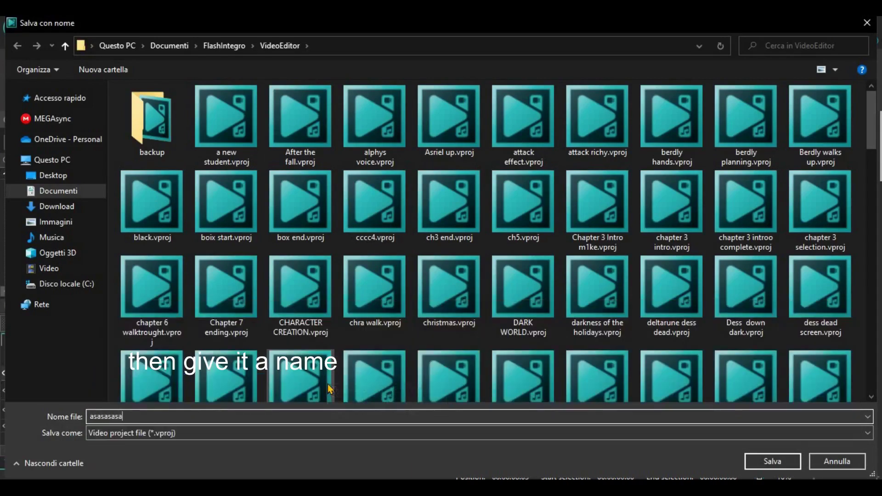
pyautogui.press('Return')
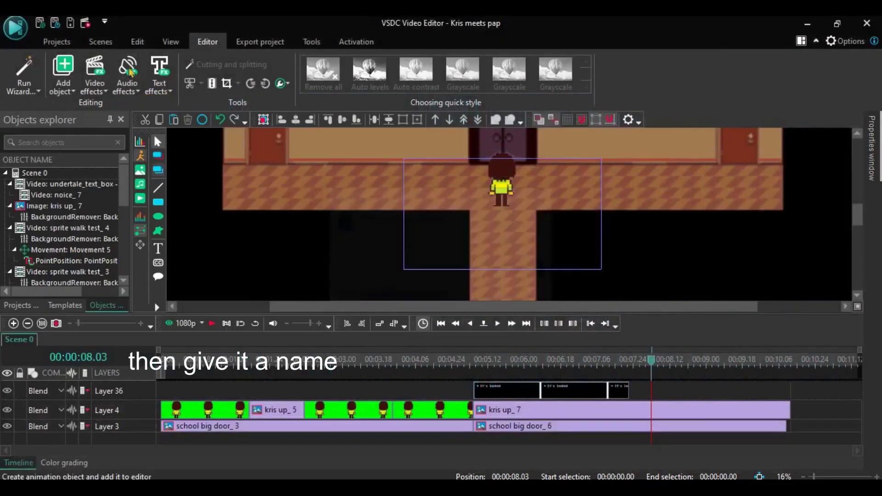
# Close the current project and open the saved project asasasasa.vproj.
pyautogui.click(56, 41)
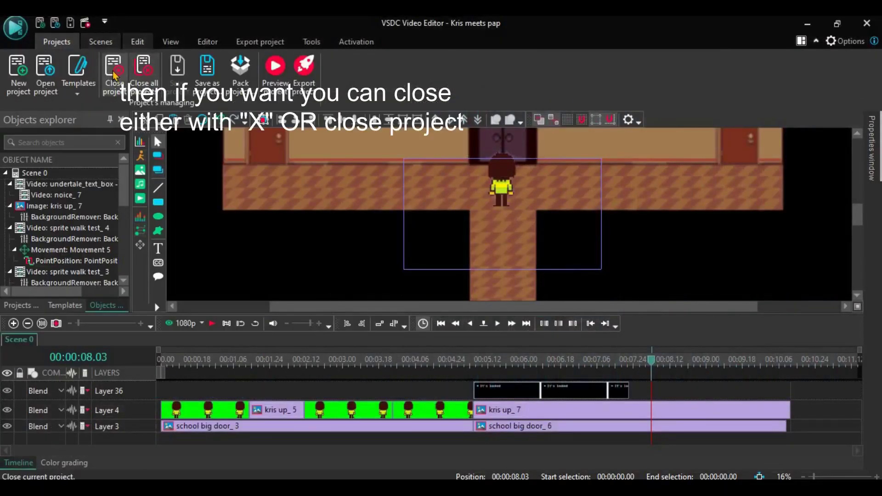
pyautogui.click(114, 69)
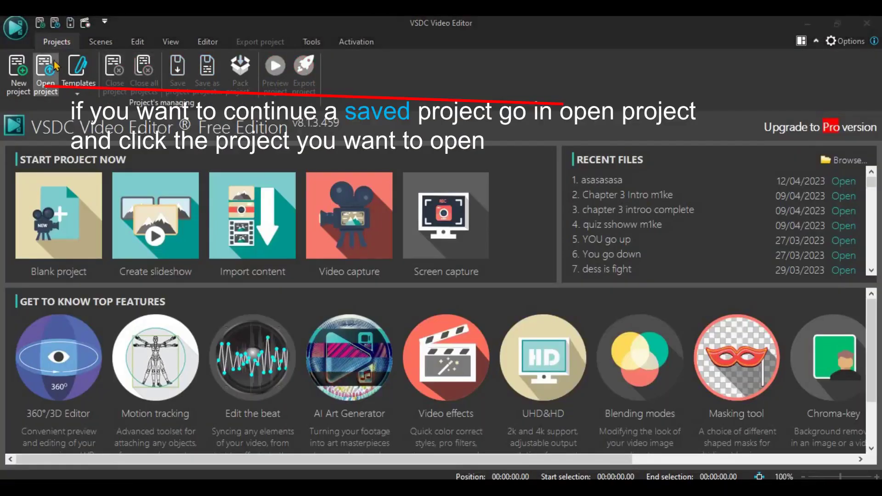
pyautogui.click(46, 72)
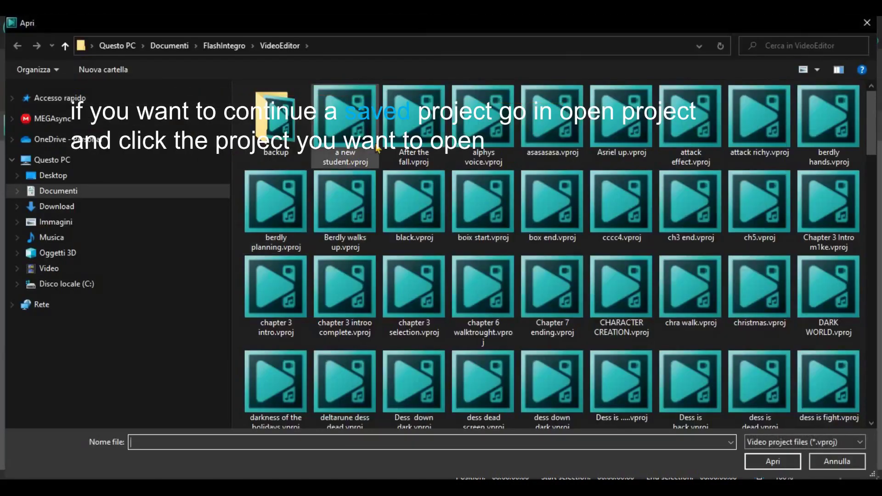
pyautogui.doubleClick(559, 140)
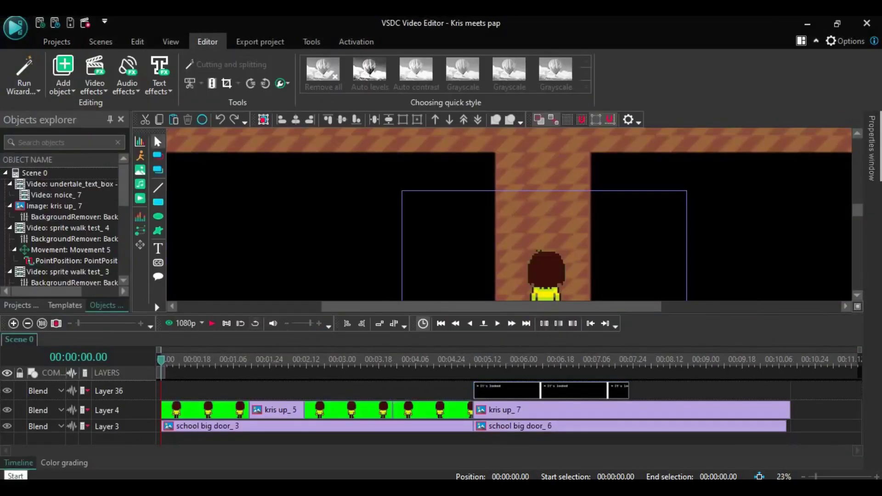
# Inspect the reopened hallway scene and play it through to the text box to check it.
pyautogui.moveTo(857, 211)
pyautogui.mouseDown()
pyautogui.moveTo(861, 189)
pyautogui.moveTo(870, 216)
pyautogui.mouseUp()
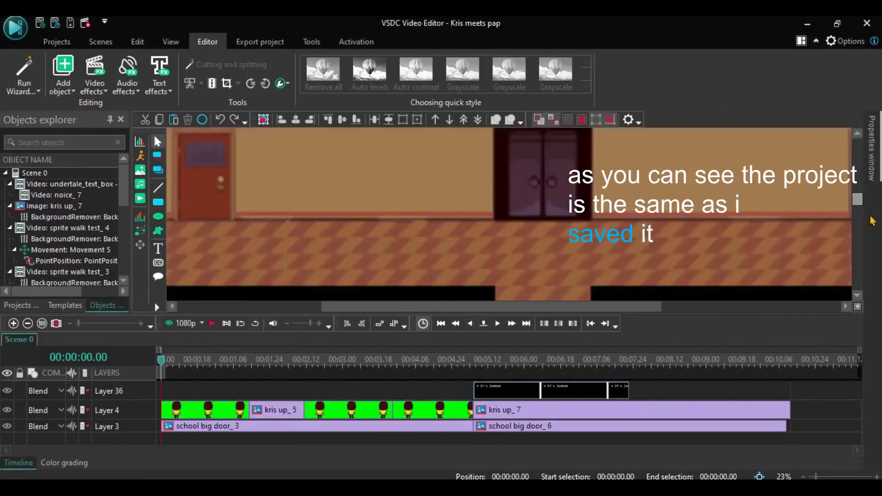
pyautogui.scroll(-3, 872, 220)
pyautogui.scroll(-3, 509, 214)
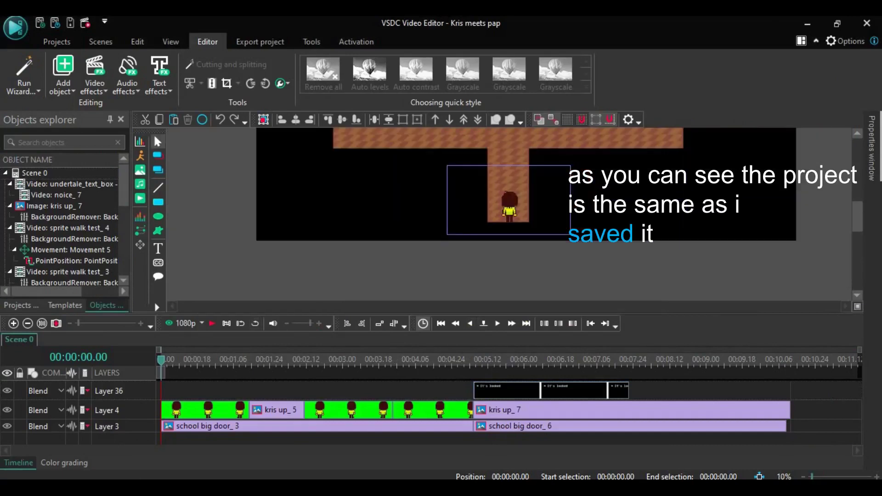
pyautogui.click(212, 325)
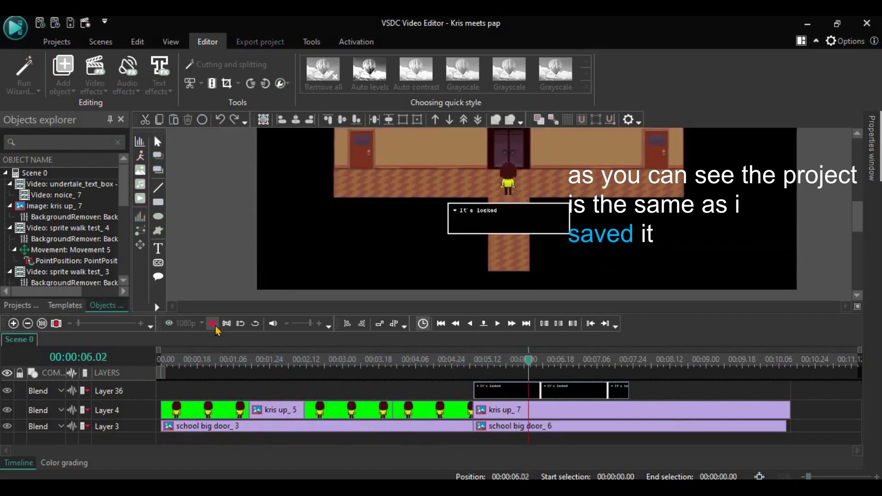
pyautogui.click(212, 323)
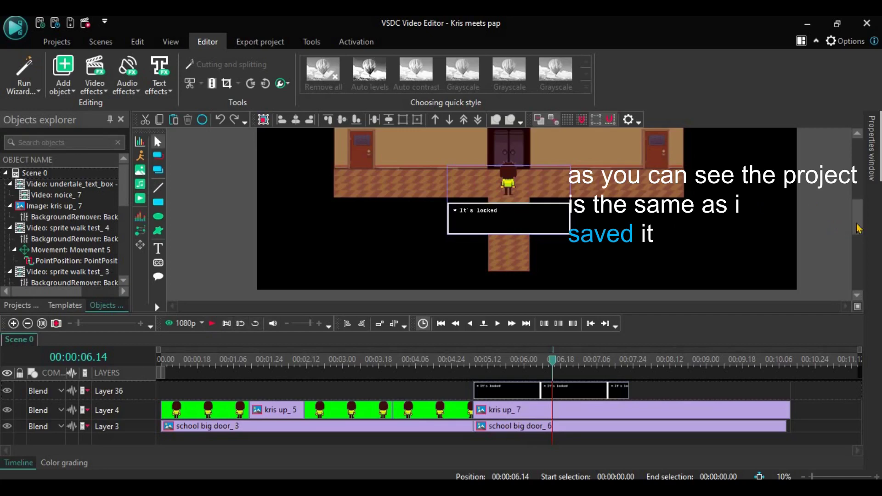
pyautogui.scroll(1, 857, 217)
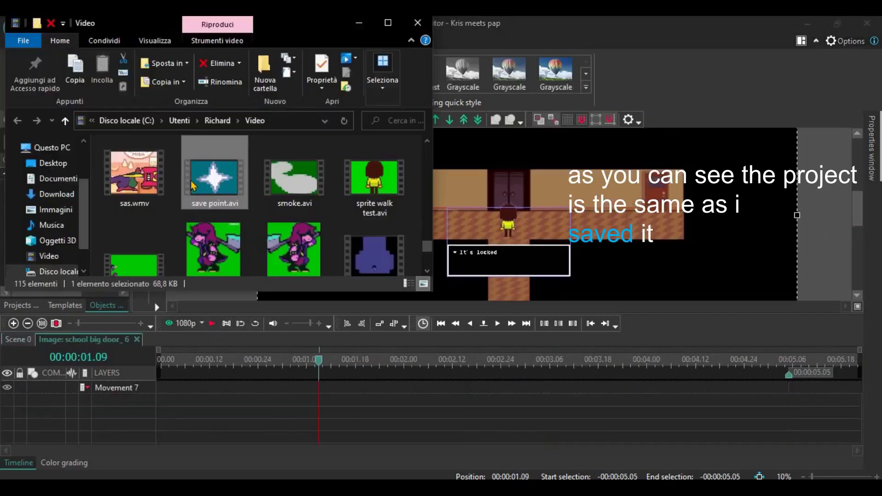
# Insert save point.avi inside the school big door_6 background image at 00:00:01.09 and open the inserted clip for editing.
pyautogui.moveTo(278, 241); pyautogui.dragTo(376, 412)
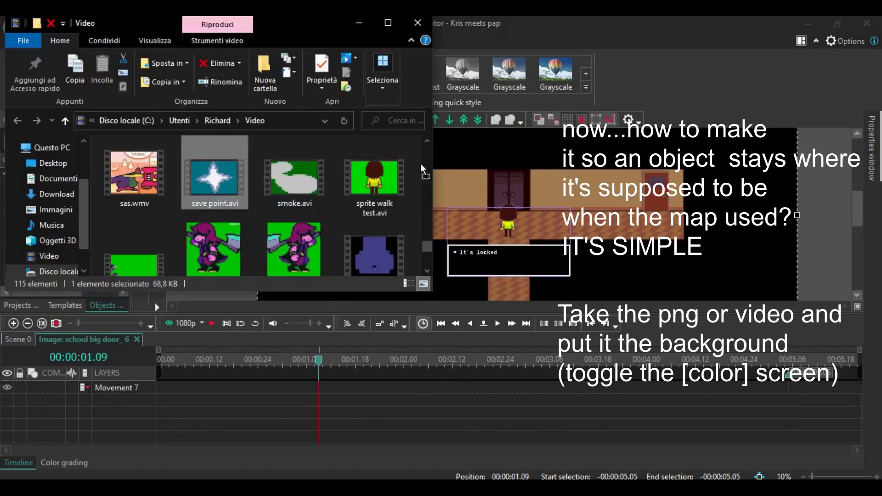
pyautogui.click(367, 26)
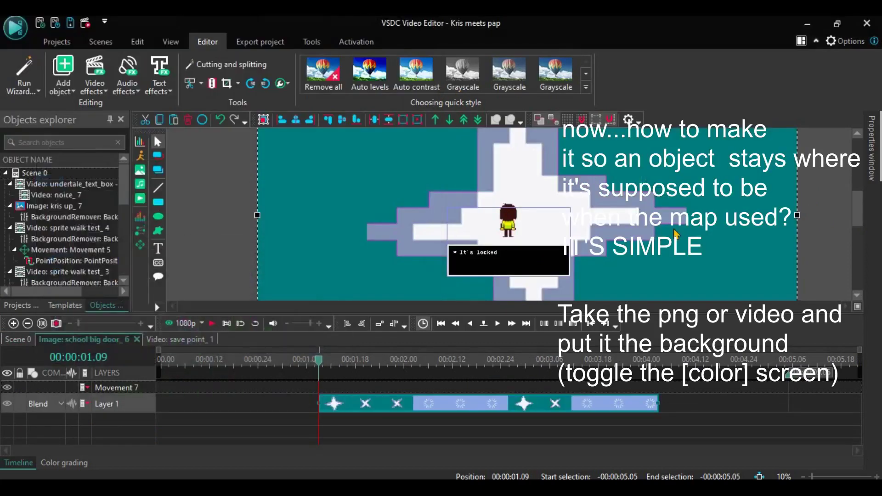
pyautogui.doubleClick(674, 229)
# Apply a background remover to the save point clip for the whole parent duration, with its teal backdrop as the chromakey color.
pyautogui.rightClick(675, 234)
pyautogui.moveTo(717, 382)
pyautogui.moveTo(652, 358)
pyautogui.click(524, 465)
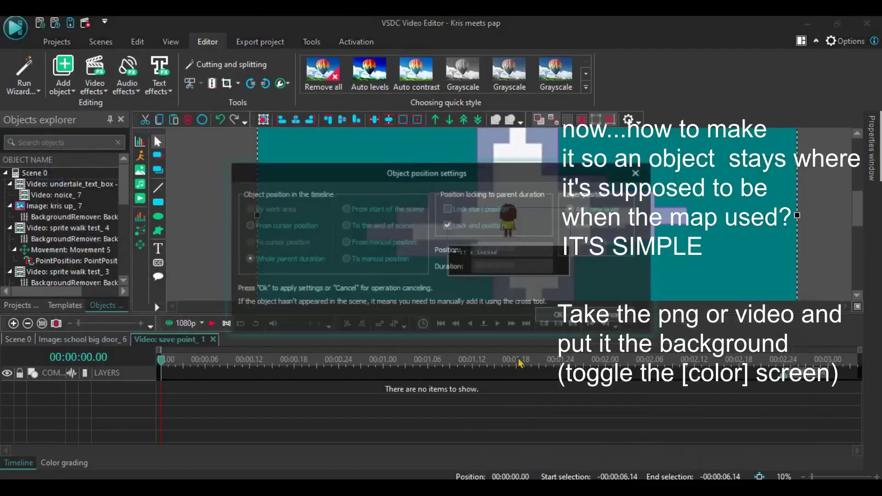
pyautogui.click(609, 315)
pyautogui.rightClick(574, 390)
pyautogui.click(602, 385)
pyautogui.click(846, 347)
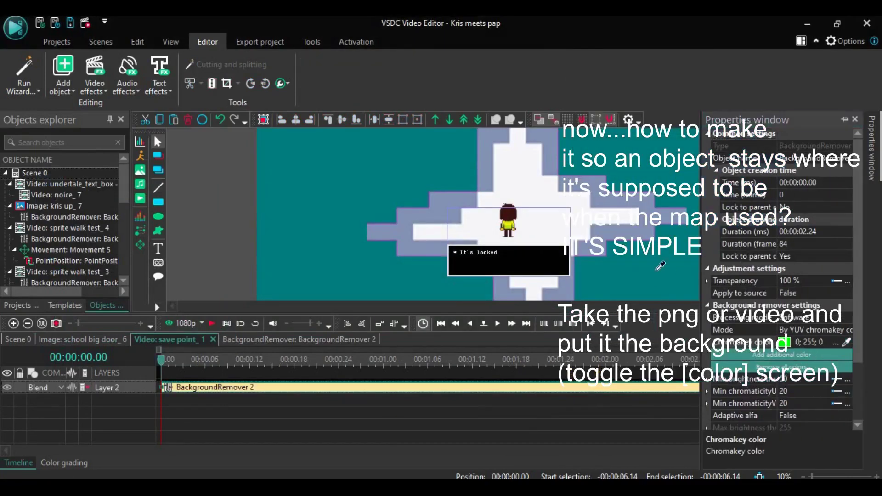
pyautogui.click(666, 269)
pyautogui.click(644, 237)
# Shrink the save point star to a small sprite on the hallway floor beside the door on the right end.
pyautogui.moveTo(858, 213)
pyautogui.mouseDown()
pyautogui.moveTo(860, 290)
pyautogui.moveTo(836, 254)
pyautogui.moveTo(850, 241)
pyautogui.moveTo(840, 208)
pyautogui.mouseUp()
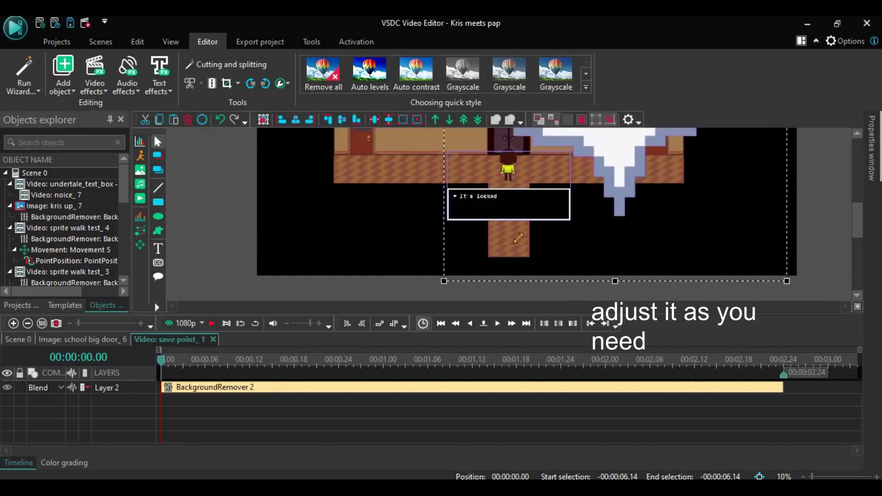
pyautogui.moveTo(473, 290); pyautogui.dragTo(513, 285)
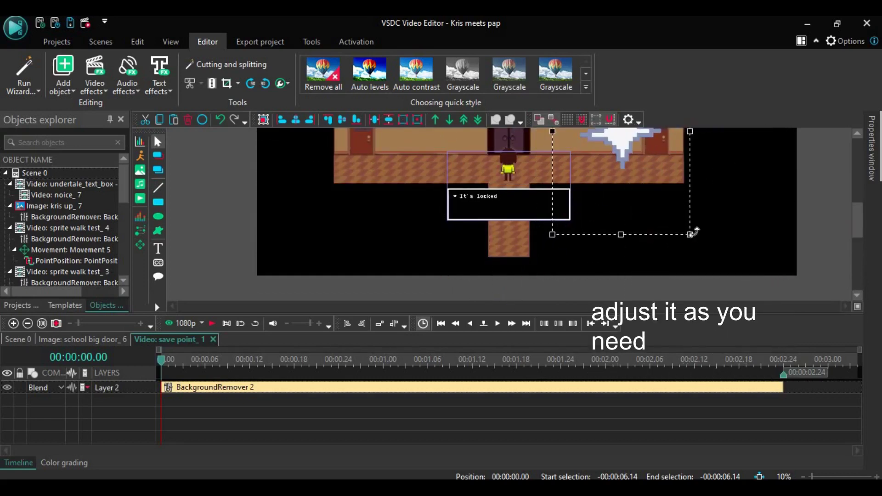
pyautogui.moveTo(692, 234); pyautogui.dragTo(663, 135)
pyautogui.moveTo(857, 206); pyautogui.dragTo(857, 179)
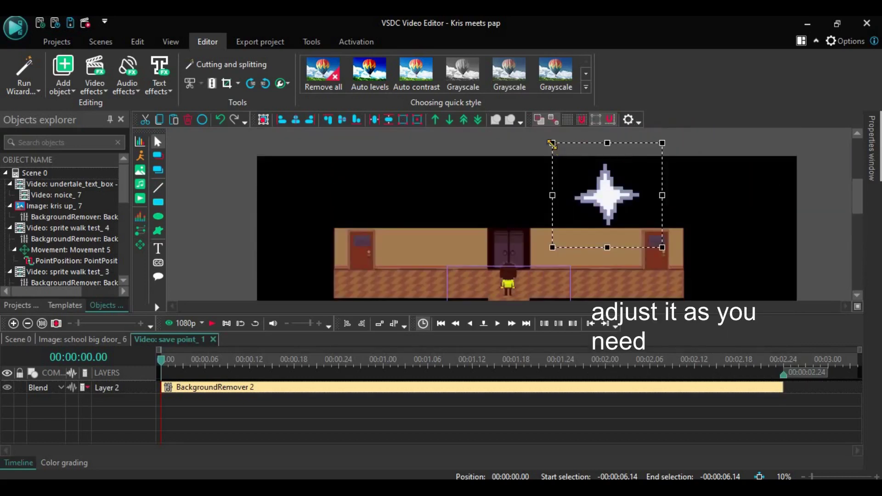
pyautogui.moveTo(552, 142); pyautogui.dragTo(633, 287)
pyautogui.click(213, 339)
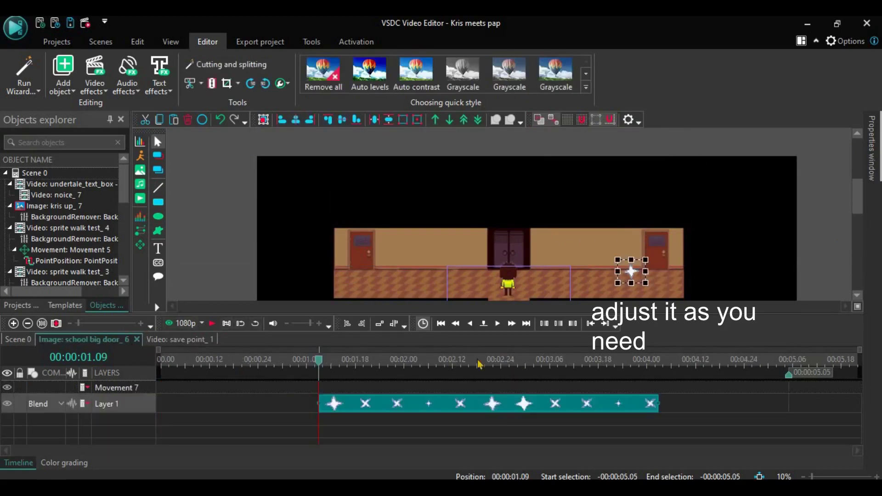
# Set the school big door_6 background moving left along a horizontal path from 00:00:01.09, and play the movement.
pyautogui.click(236, 288)
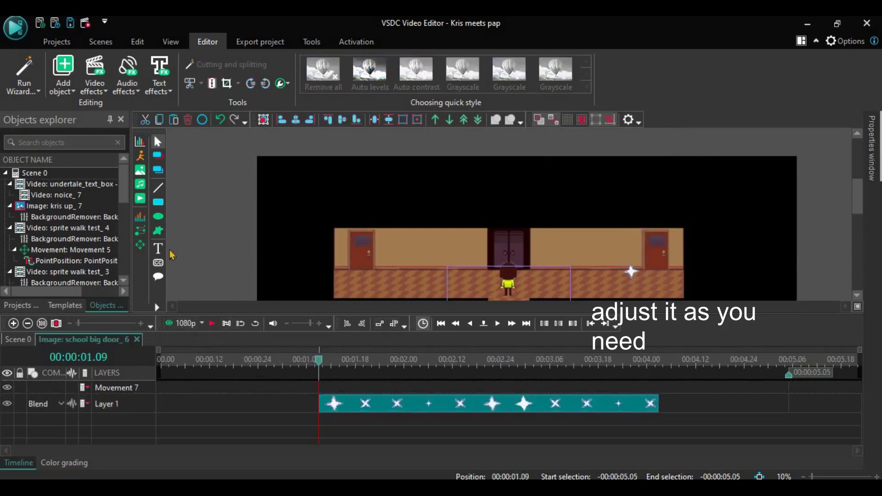
pyautogui.click(63, 85)
pyautogui.moveTo(89, 357)
pyautogui.click(217, 357)
pyautogui.click(506, 307)
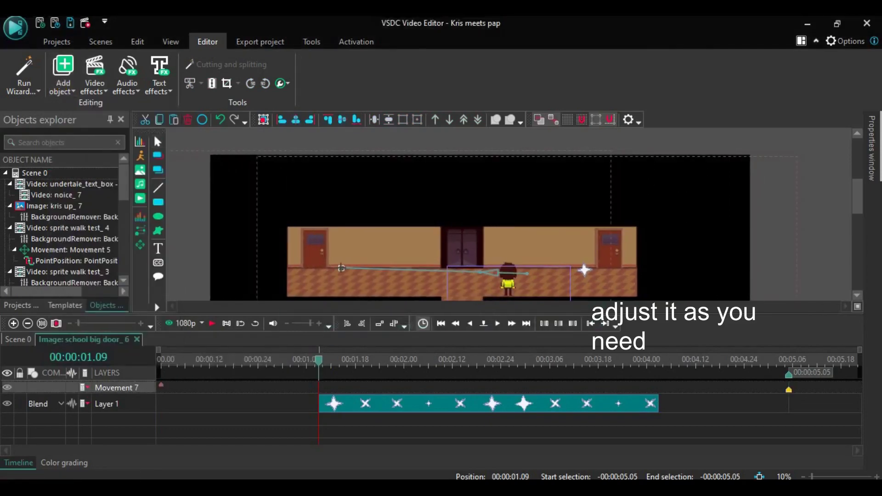
pyautogui.moveTo(341, 268)
pyautogui.mouseDown()
pyautogui.moveTo(363, 264)
pyautogui.moveTo(357, 273)
pyautogui.mouseUp()
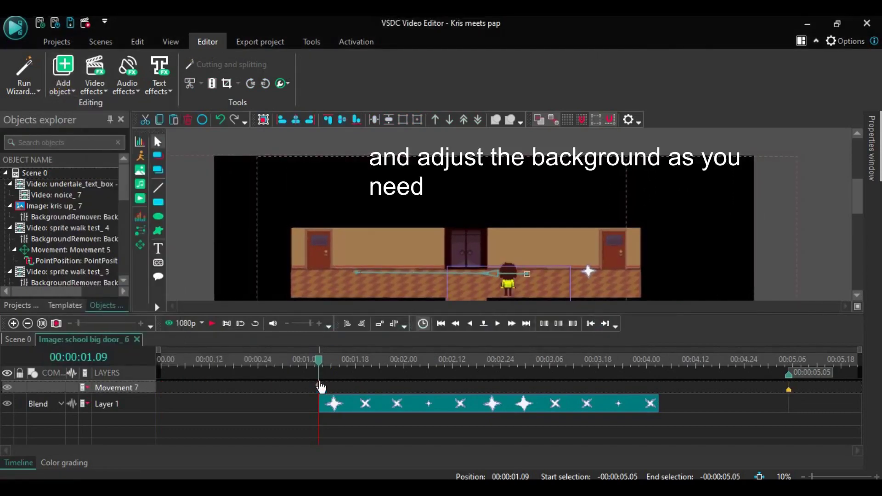
pyautogui.click(212, 324)
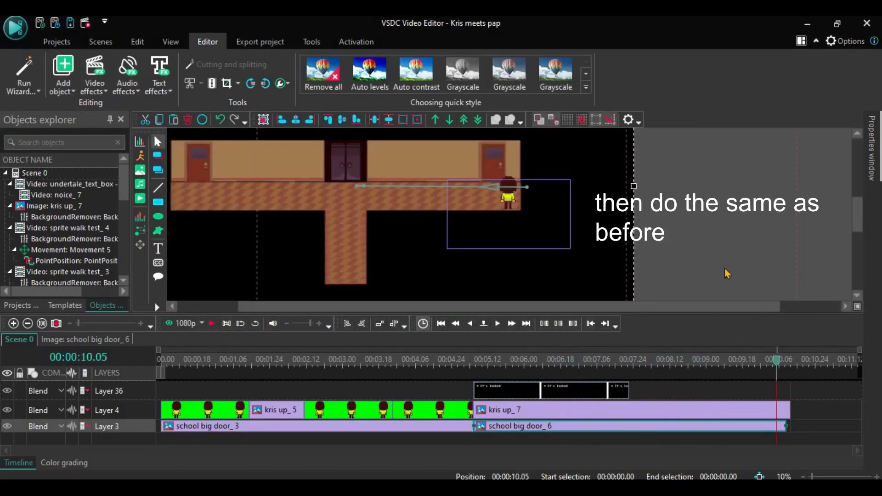
# Reopen the school big door_6 image and shorten its duration to 00:00:03.28.
pyautogui.click(725, 270)
pyautogui.doubleClick(577, 254)
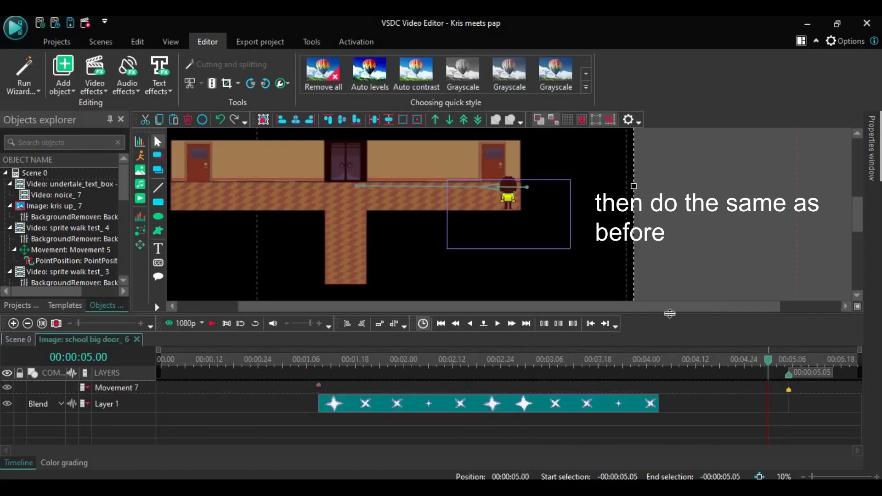
pyautogui.click(746, 363)
pyautogui.click(639, 363)
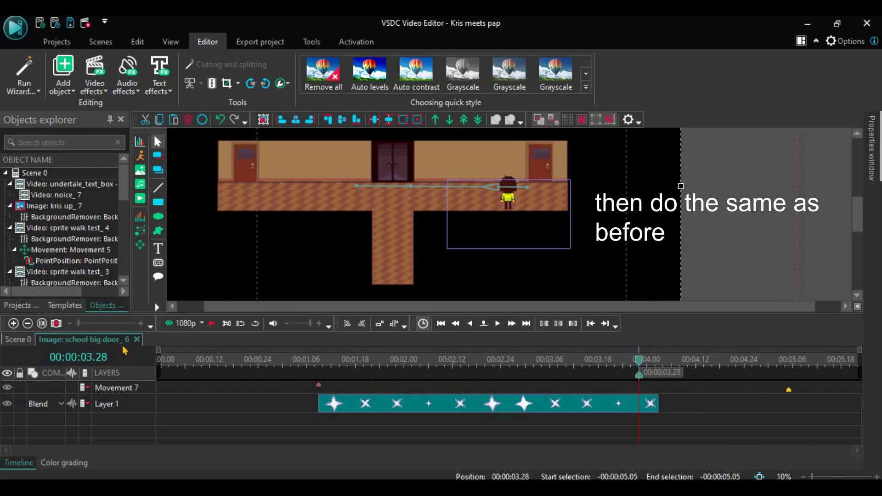
# Duplicate the school big door_6 image in Scene 0 and place the copy directly after the original on Layer 3.
pyautogui.click(137, 339)
pyautogui.hotkey('ctrl', 'c')
pyautogui.hotkey('ctrl', 'v')
pyautogui.moveTo(605, 427); pyautogui.dragTo(842, 434)
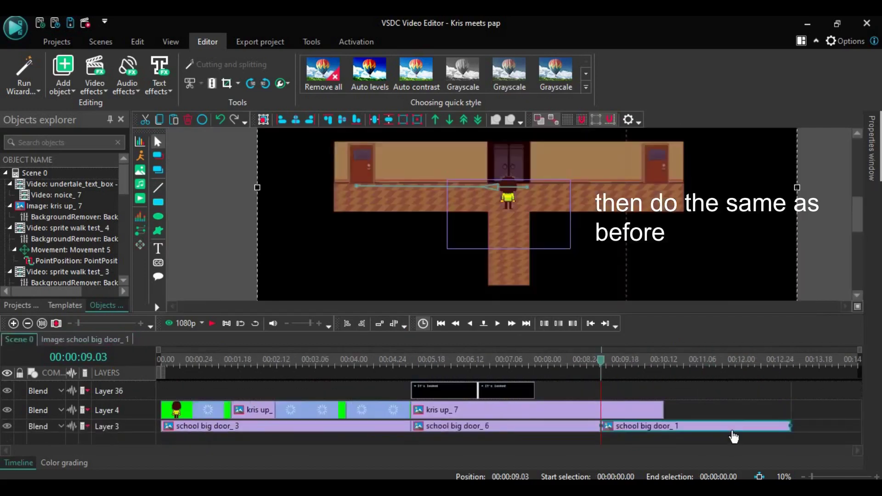
# Open the copied hallway image, delete its final movement keyframe and shift the save point clip to start at 00:00:00.00.
pyautogui.doubleClick(733, 432)
pyautogui.click(788, 391)
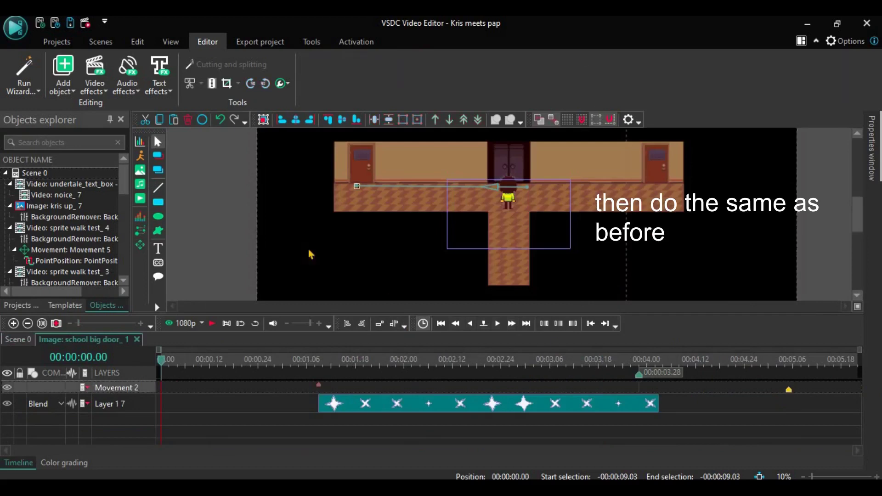
pyautogui.click(188, 120)
pyautogui.moveTo(401, 403); pyautogui.dragTo(188, 412)
# Shift the copied hallway left to match the previous clip's end position and place the save point star behind the character's head.
pyautogui.moveTo(765, 238); pyautogui.dragTo(655, 238)
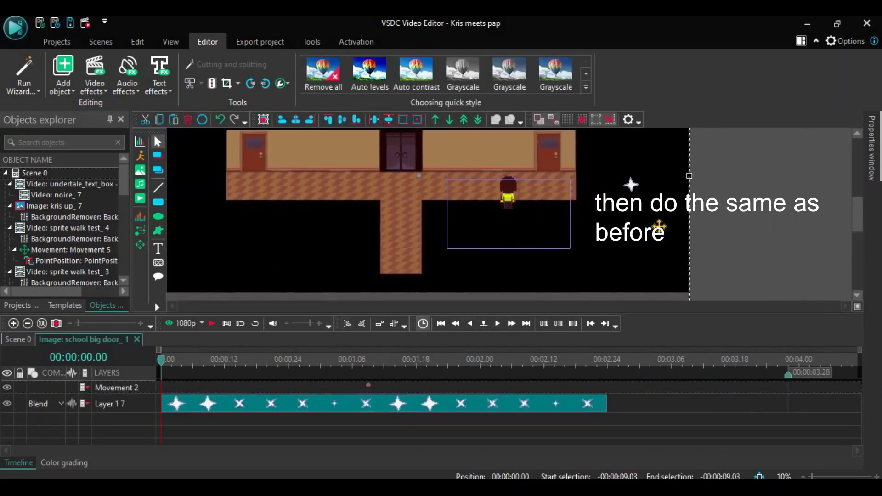
pyautogui.moveTo(631, 185); pyautogui.dragTo(508, 180)
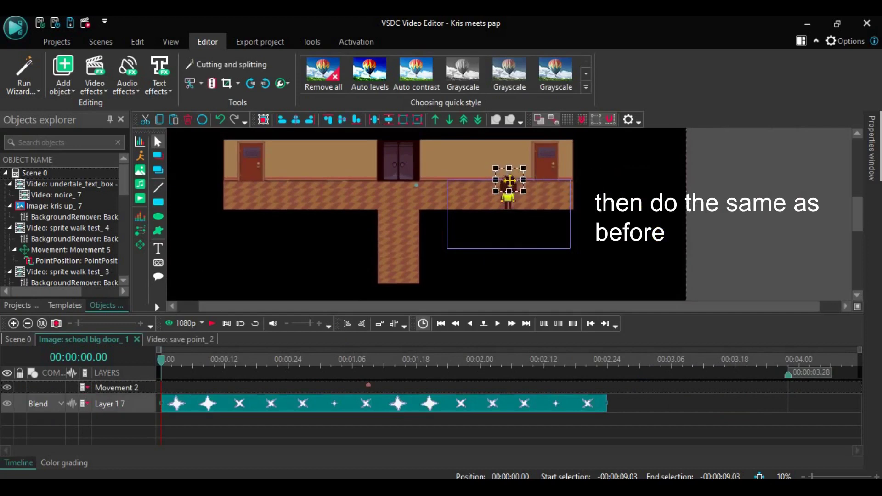
pyautogui.click(602, 254)
pyautogui.click(137, 340)
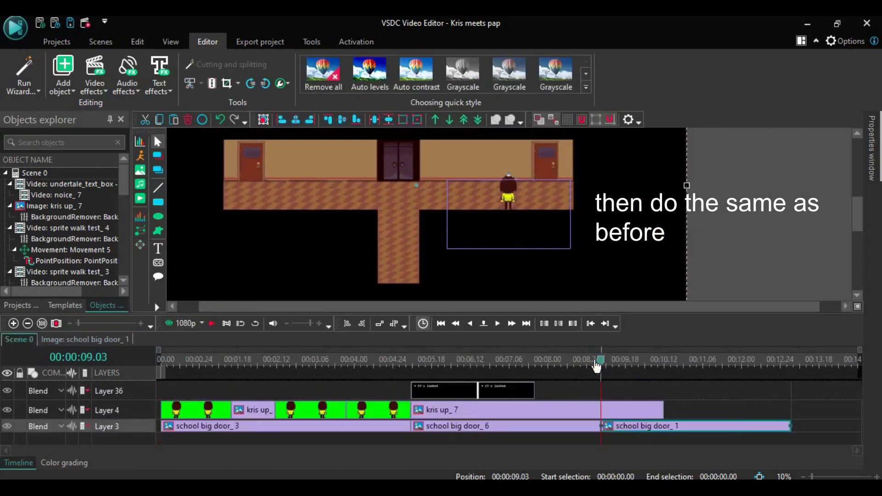
# Play the added section of Scene 0 and insert Savedddd.png on a new layer at 00:00:10.10.
pyautogui.press('space')
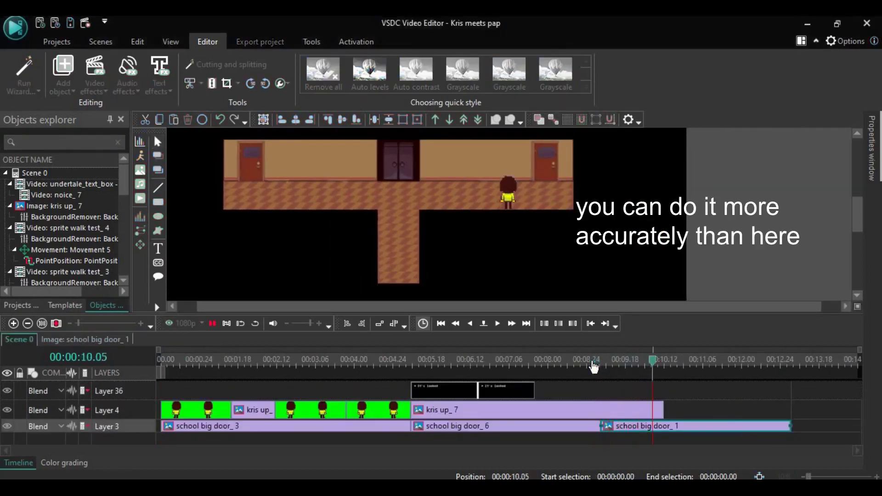
pyautogui.press('space')
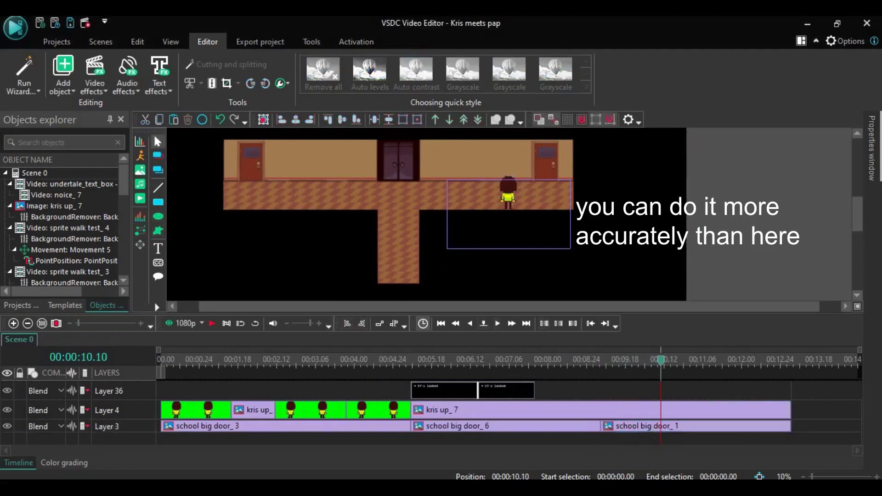
pyautogui.click(155, 490)
pyautogui.click(174, 436)
pyautogui.moveTo(251, 331); pyautogui.dragTo(732, 406)
pyautogui.click(535, 231)
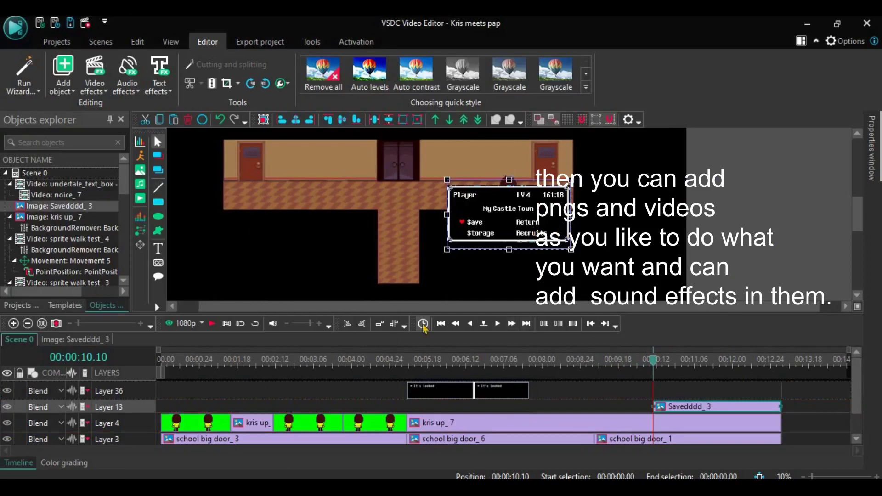
# Play the save menu image and trim the Savedddd clip's duration to 00:00:00.17.
pyautogui.click(212, 326)
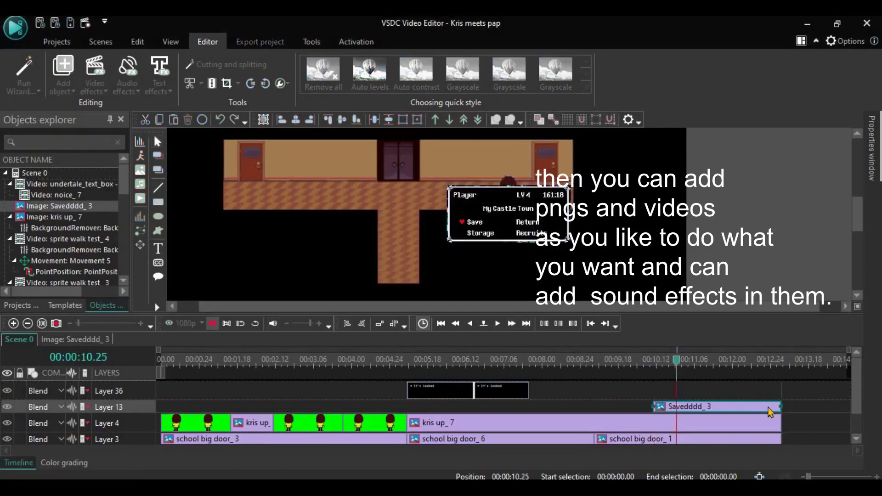
pyautogui.press('space')
pyautogui.moveTo(778, 404); pyautogui.dragTo(680, 406)
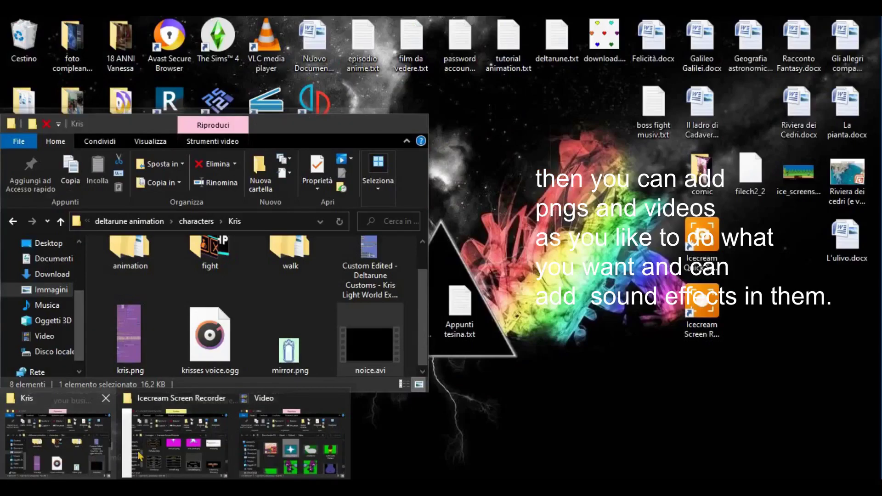
# Add Saved.png and savedd.png one after the other behind the Savedddd clip on its layer.
pyautogui.click(181, 449)
pyautogui.moveTo(81, 355); pyautogui.dragTo(713, 406)
pyautogui.press('space')
pyautogui.press('space')
pyautogui.click(181, 443)
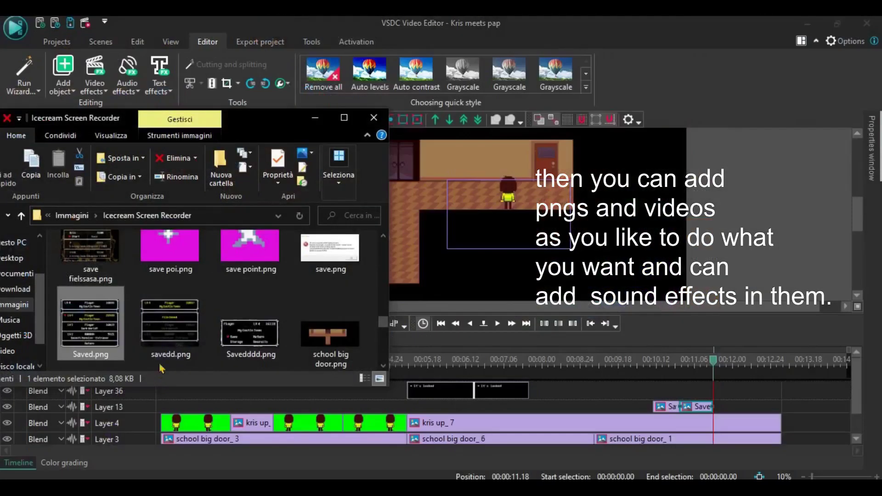
pyautogui.moveTo(167, 340); pyautogui.dragTo(751, 400)
# Try the snd_save sound effect inside the Savedddd image and delete it again.
pyautogui.doubleClick(666, 410)
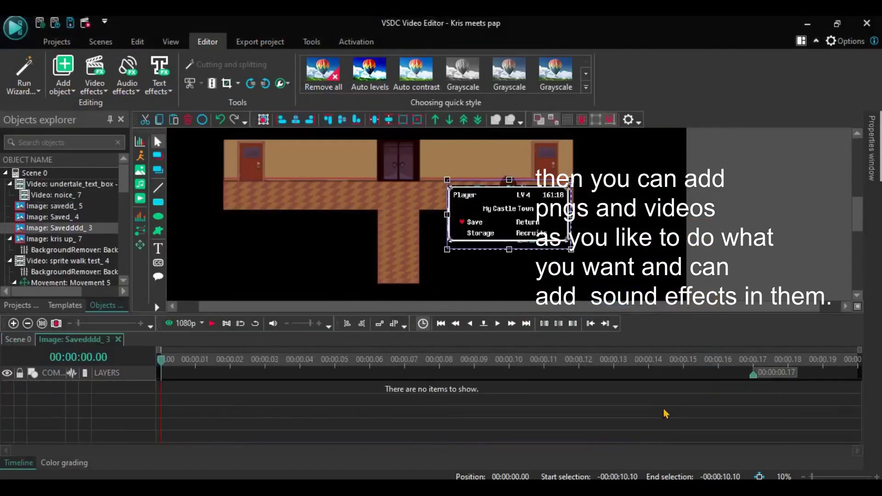
pyautogui.click(181, 443)
pyautogui.scroll(-2, 153, 312)
pyautogui.moveTo(188, 335); pyautogui.dragTo(604, 429)
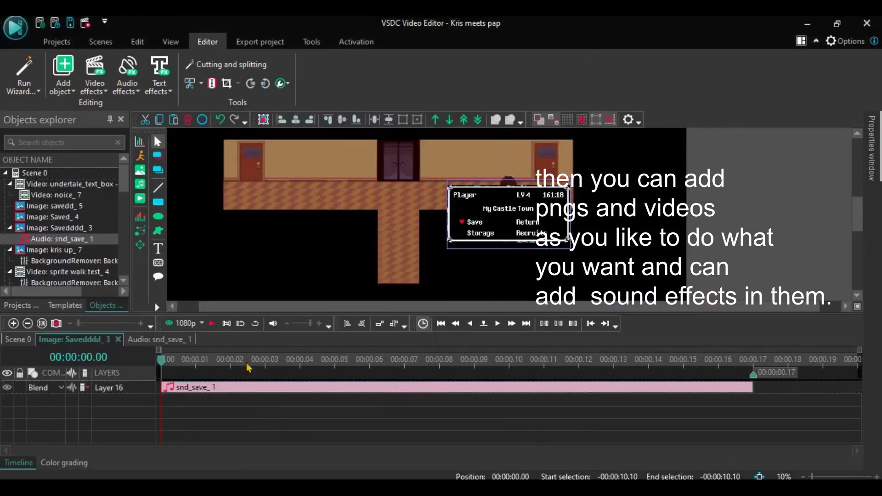
pyautogui.press('Delete')
# Insert a different sound effect inside the Savedddd image, play it, and open the Saved image that follows.
pyautogui.click(91, 443)
pyautogui.moveTo(153, 347); pyautogui.dragTo(591, 387)
pyautogui.click(213, 324)
pyautogui.click(118, 340)
pyautogui.doubleClick(692, 407)
pyautogui.moveTo(442, 360); pyautogui.dragTo(649, 362)
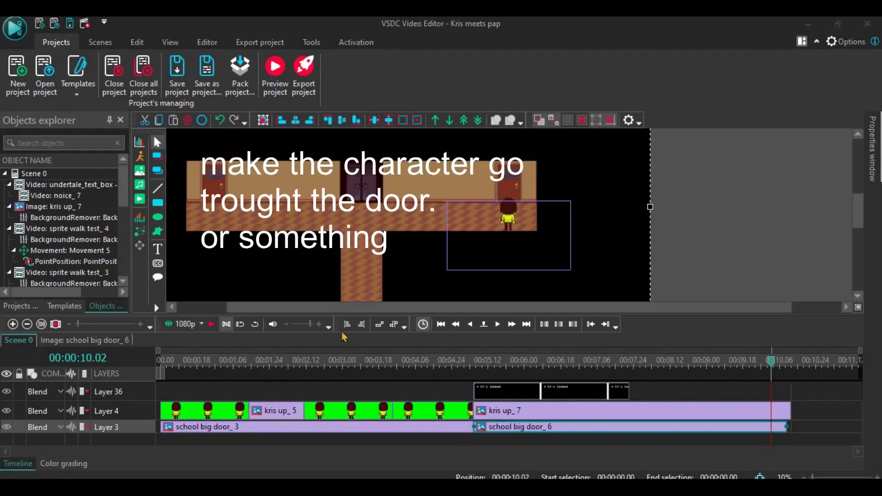
# Copy the sprite walk test_4 clip and place the copy at 00:00:10.02 on a new layer above kris up_7.
pyautogui.click(452, 413)
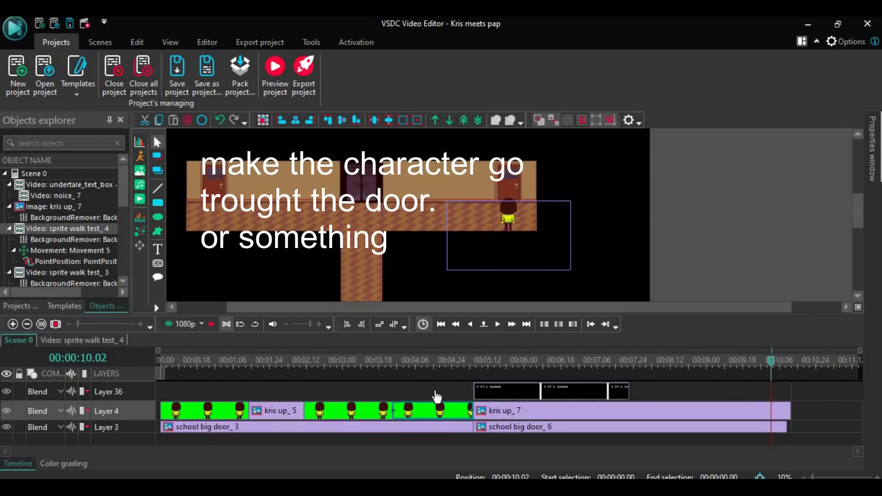
pyautogui.moveTo(430, 418); pyautogui.dragTo(798, 411)
pyautogui.scroll(-1, 744, 397)
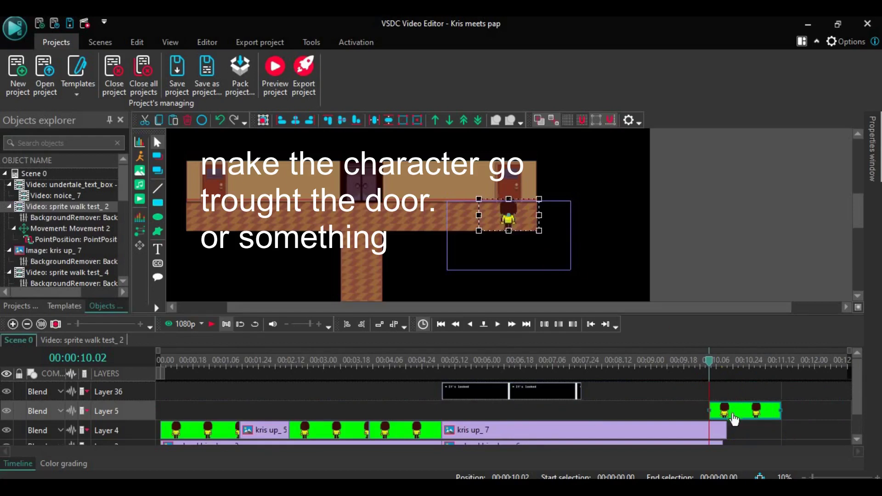
# Trim kris up_7 to end at 00:00:10.02 and place the copied walking clip directly behind it on Layer 4.
pyautogui.click(719, 440)
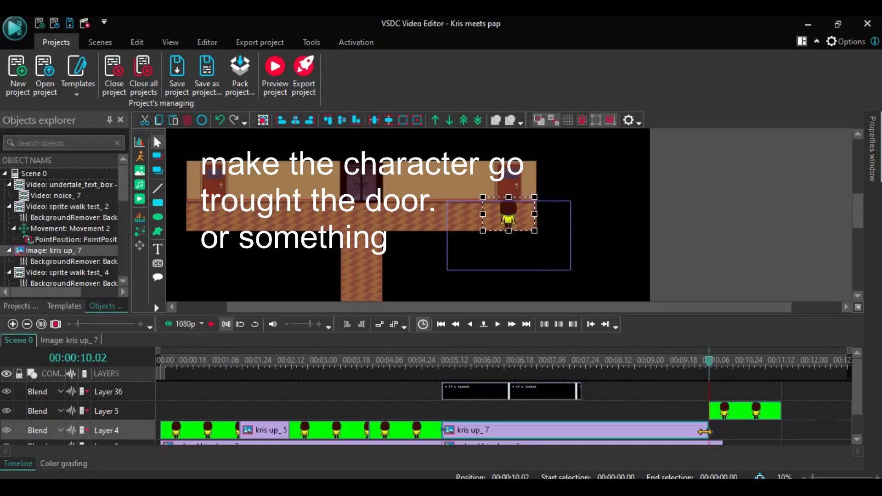
pyautogui.moveTo(737, 411); pyautogui.dragTo(735, 431)
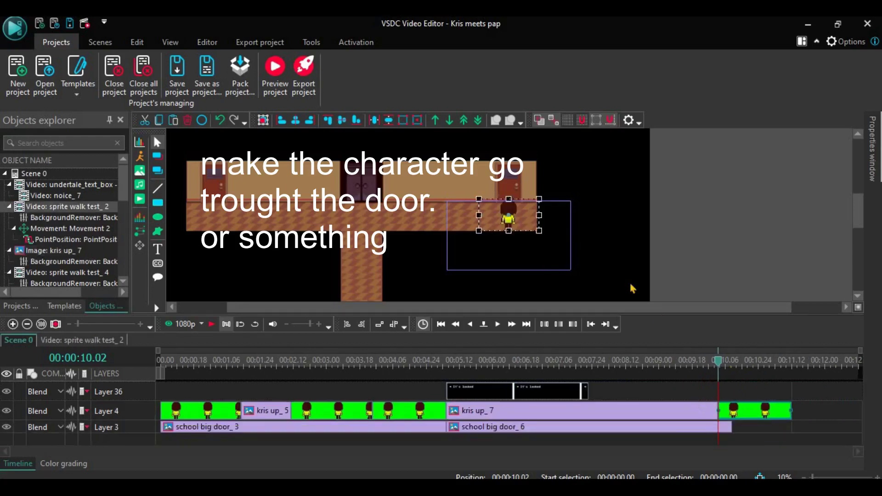
# Add a Movement point at the end of the last walking clip, continuing the trajectory, so the character walks up into the hallway's right-hand door.
pyautogui.doubleClick(501, 238)
pyautogui.click(207, 42)
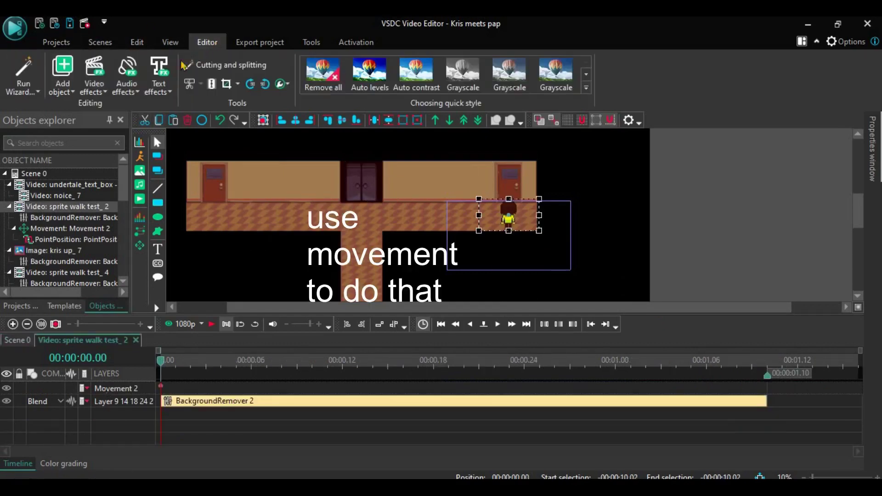
pyautogui.click(62, 69)
pyautogui.moveTo(115, 355)
pyautogui.click(221, 354)
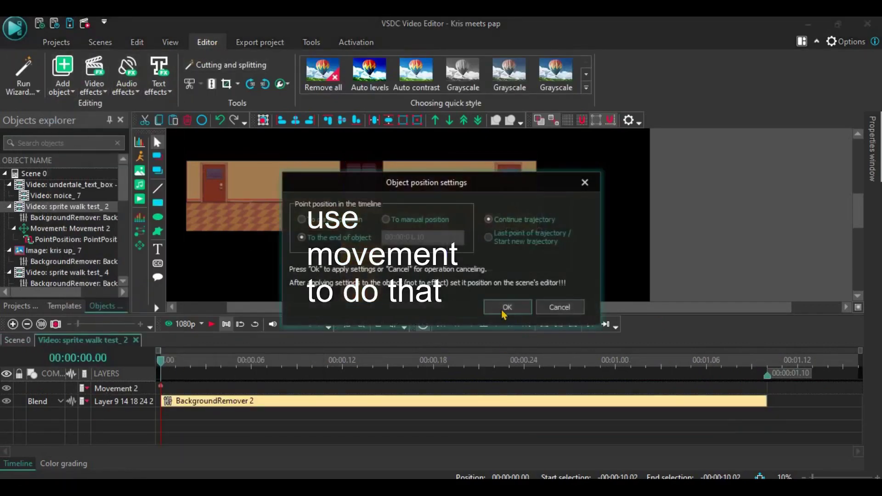
pyautogui.click(506, 308)
pyautogui.click(507, 191)
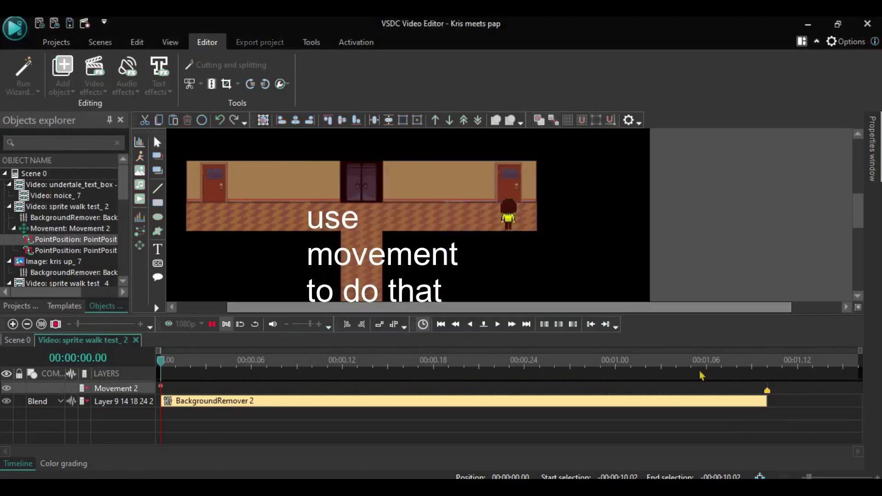
pyautogui.click(630, 363)
pyautogui.click(136, 340)
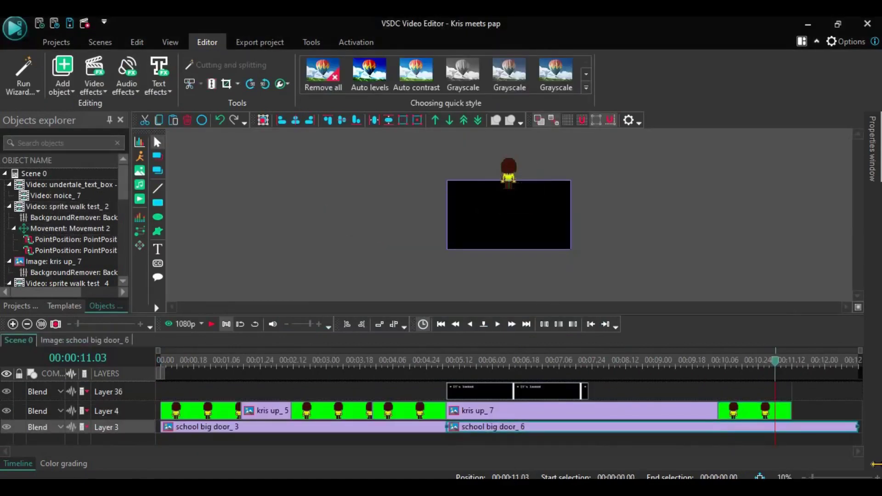
# Extend school big door_6 to 00:00:13.11 and play the door exit through to 00:00:11.25.
pyautogui.press('space')
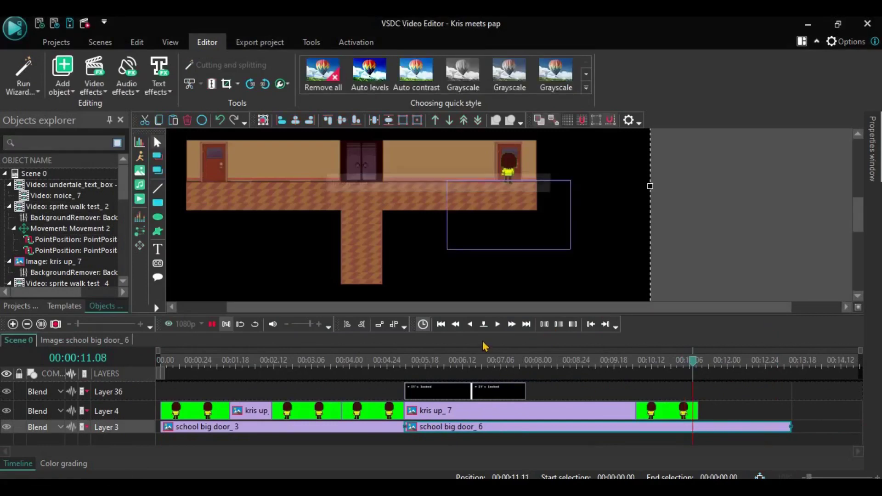
pyautogui.press('space')
pyautogui.press('space')
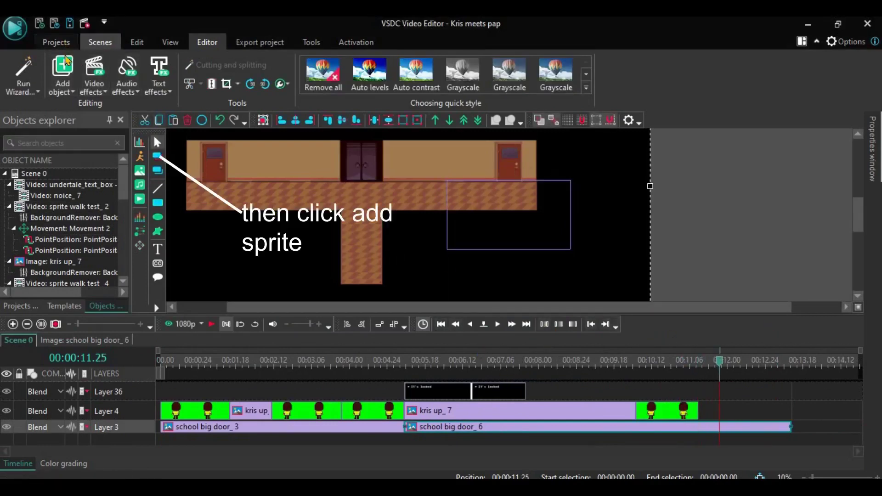
# Add a sprite at 00:00:11.25 on a new layer and size and position it to cover the blue scene frame.
pyautogui.click(157, 159)
pyautogui.click(558, 315)
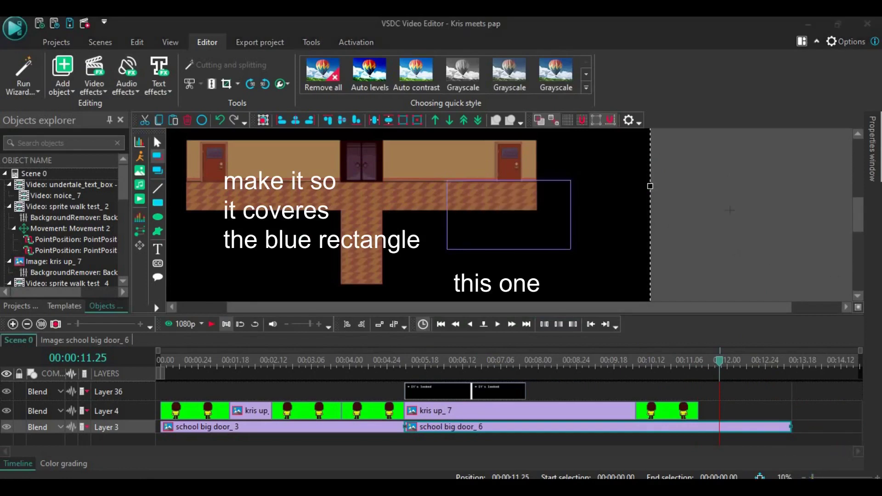
pyautogui.moveTo(716, 139); pyautogui.dragTo(464, 211)
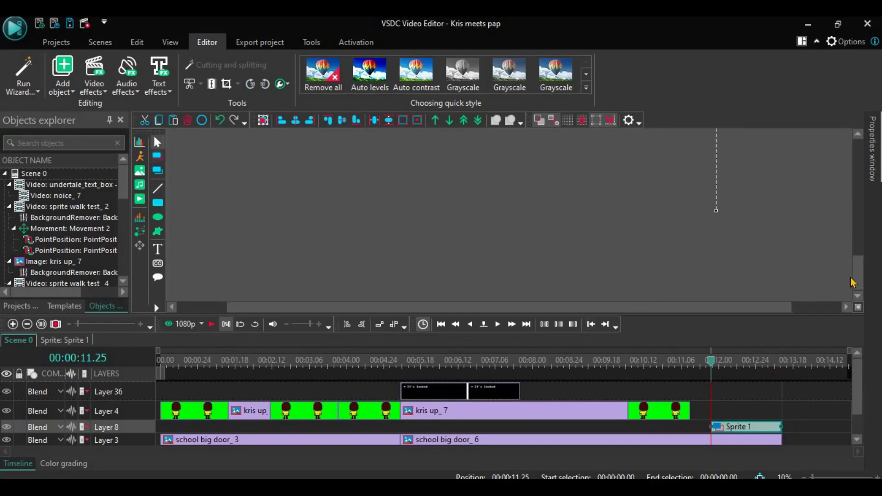
pyautogui.scroll(3, 849, 260)
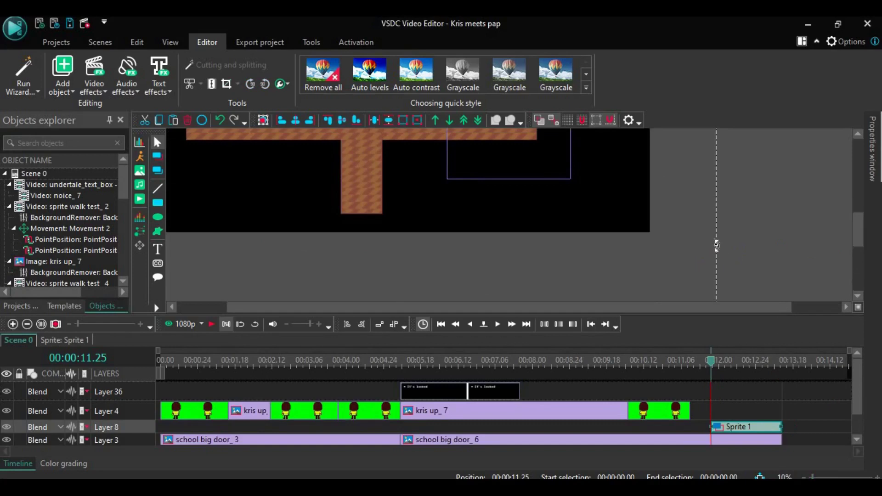
pyautogui.moveTo(714, 244); pyautogui.dragTo(409, 293)
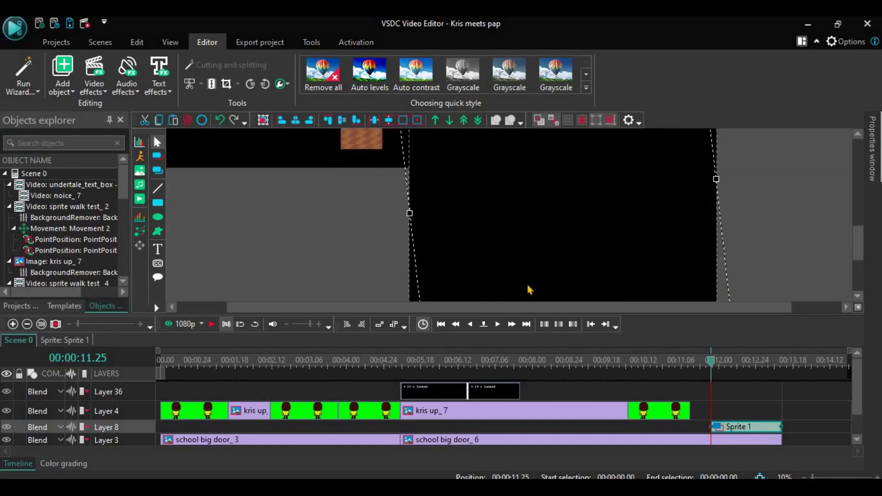
pyautogui.moveTo(854, 243); pyautogui.dragTo(852, 209)
pyautogui.moveTo(638, 278); pyautogui.dragTo(607, 207)
# Open Sprite 1 and add the Make transparent effect inside it.
pyautogui.doubleClick(608, 208)
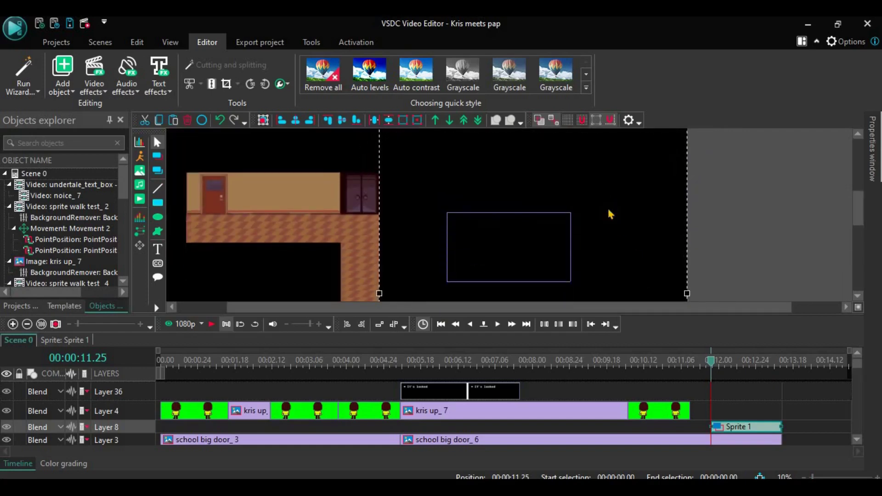
pyautogui.rightClick(602, 210)
pyautogui.moveTo(660, 389)
pyautogui.moveTo(746, 416)
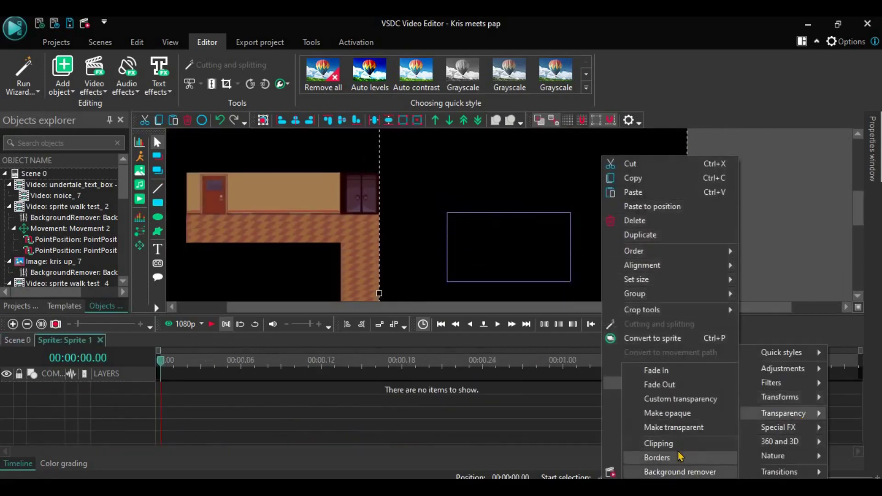
pyautogui.click(653, 427)
pyautogui.click(557, 316)
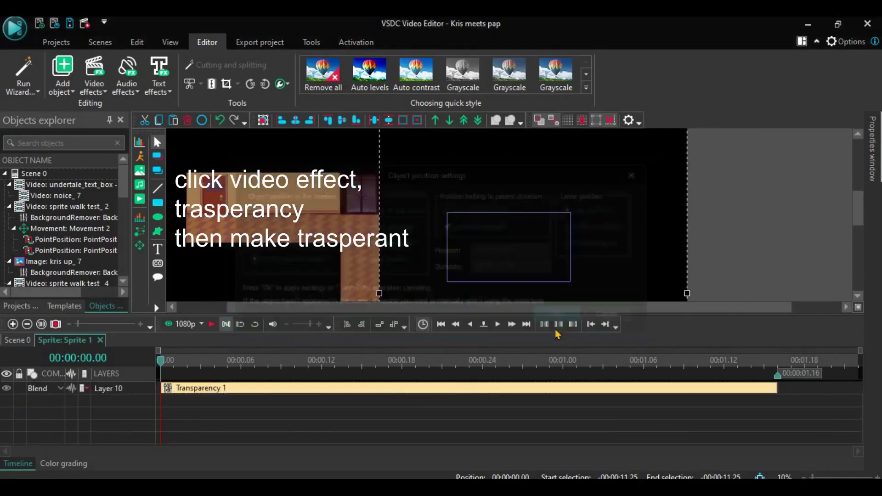
# Give the Transparency 1 effect separate initial and final values for the fade-out, and return to Scene 0.
pyautogui.rightClick(522, 395)
pyautogui.click(565, 370)
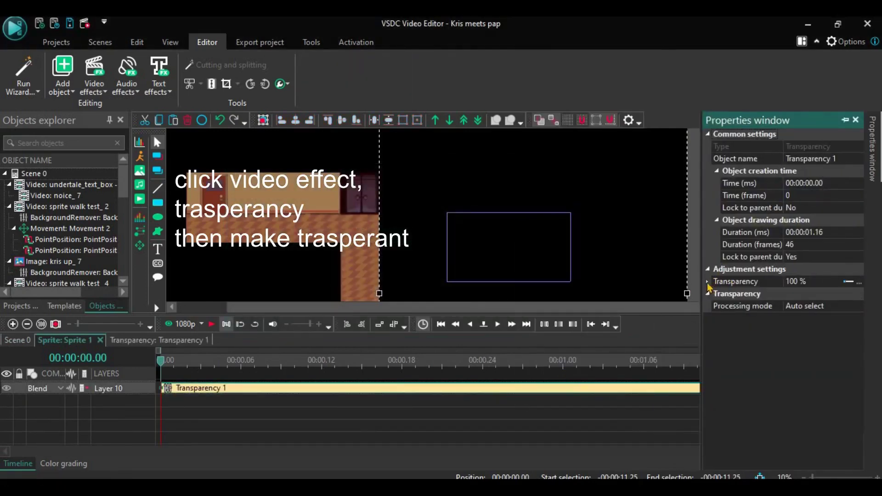
pyautogui.click(708, 282)
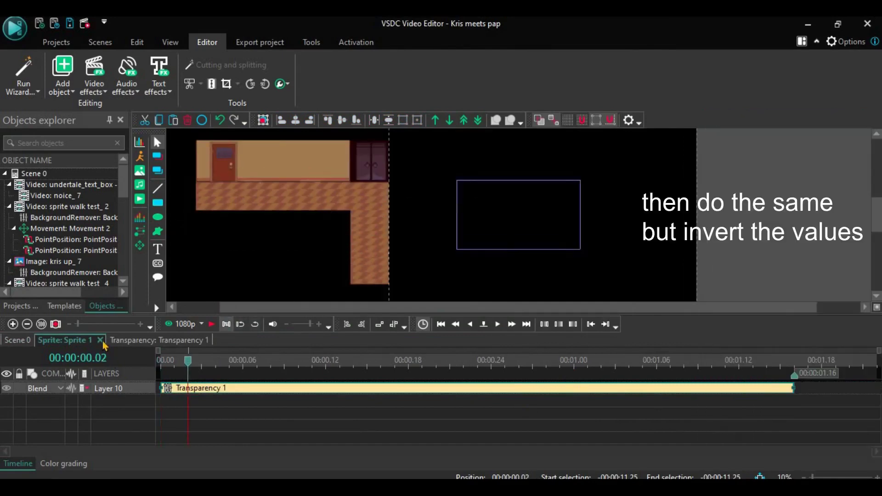
pyautogui.click(100, 340)
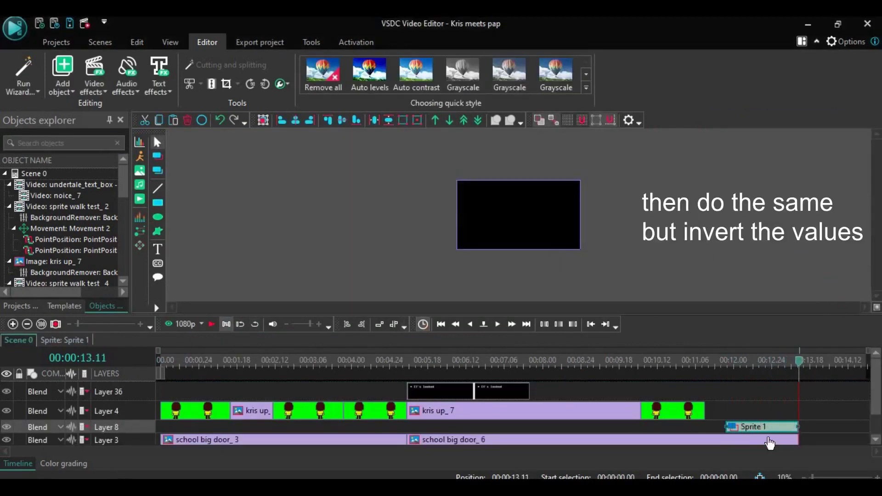
# Copy Sprite 1 and place the copy directly behind it at 00:00:13.11 on Layer 8.
pyautogui.hotkey('ctrl', 'c')
pyautogui.hotkey('ctrl', 'v')
pyautogui.moveTo(764, 431); pyautogui.dragTo(803, 440)
# Set the transparency inside the copied sprite to an initial value of 0 % and a final value of 100 %, and return to Scene 0.
pyautogui.doubleClick(775, 431)
pyautogui.rightClick(675, 388)
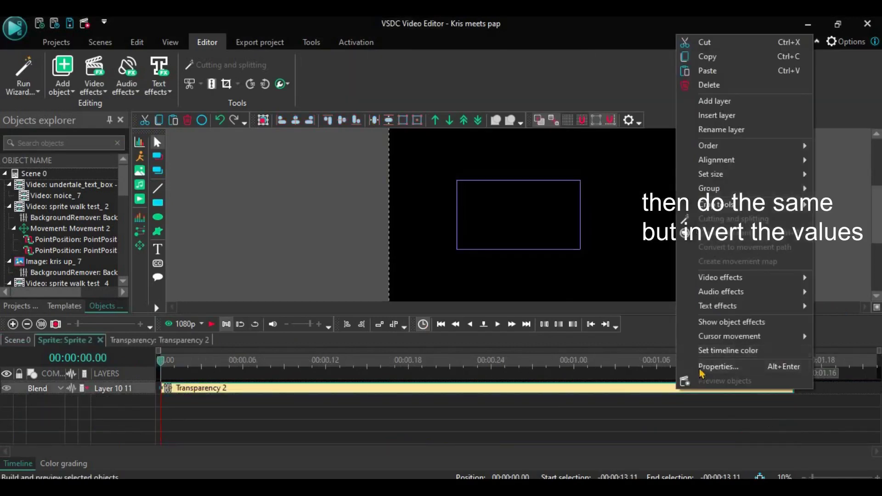
pyautogui.click(709, 366)
pyautogui.click(808, 293)
pyautogui.moveTo(810, 308); pyautogui.dragTo(855, 307)
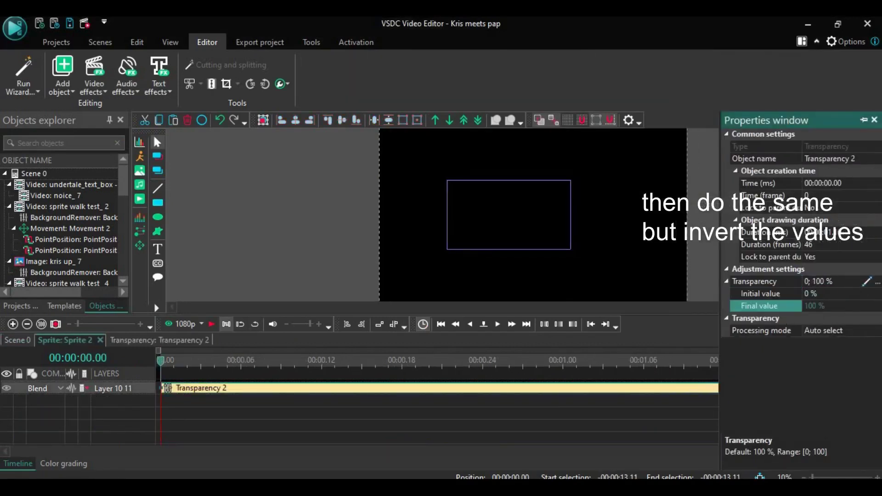
pyautogui.click(874, 119)
pyautogui.click(100, 340)
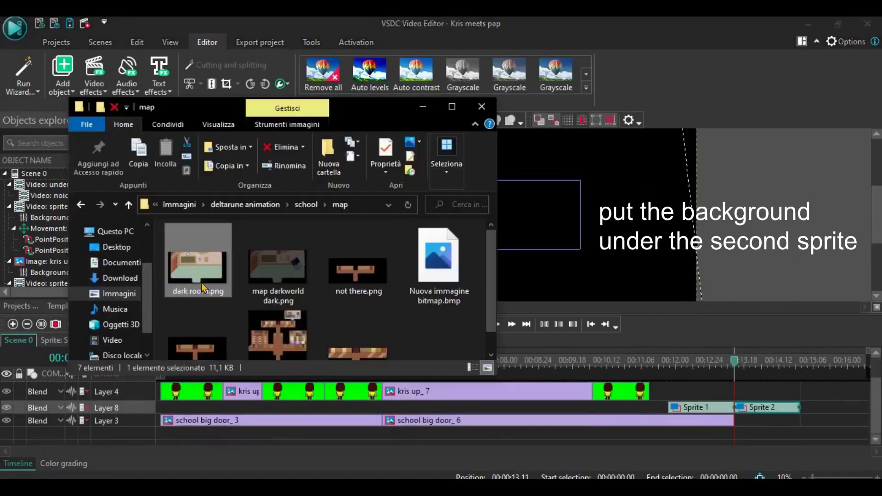
# Add dark room.png from the map folder at 00:00:13.11 on Layer 3, behind school big door_6.
pyautogui.moveTo(201, 285); pyautogui.dragTo(874, 420)
pyautogui.click(423, 106)
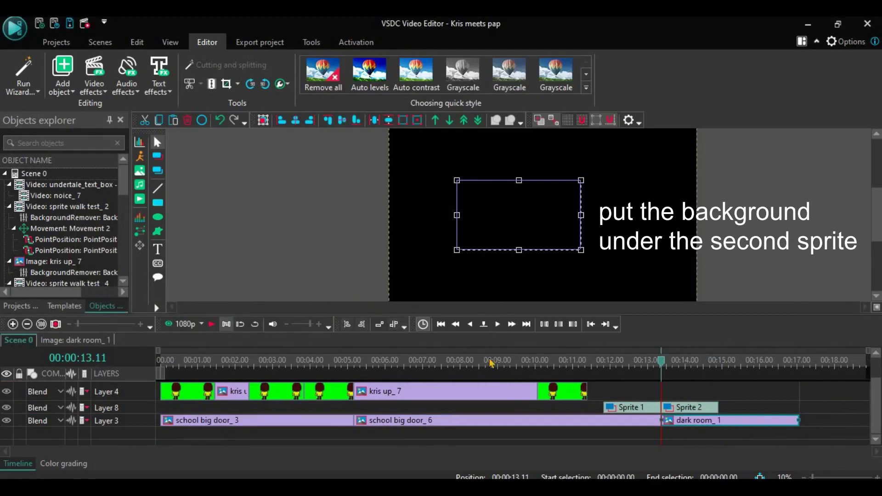
# Copy kris up_7 to 00:00:13.11 on Layer 4, place the character at the dark room's entrance, and play the result.
pyautogui.click(502, 404)
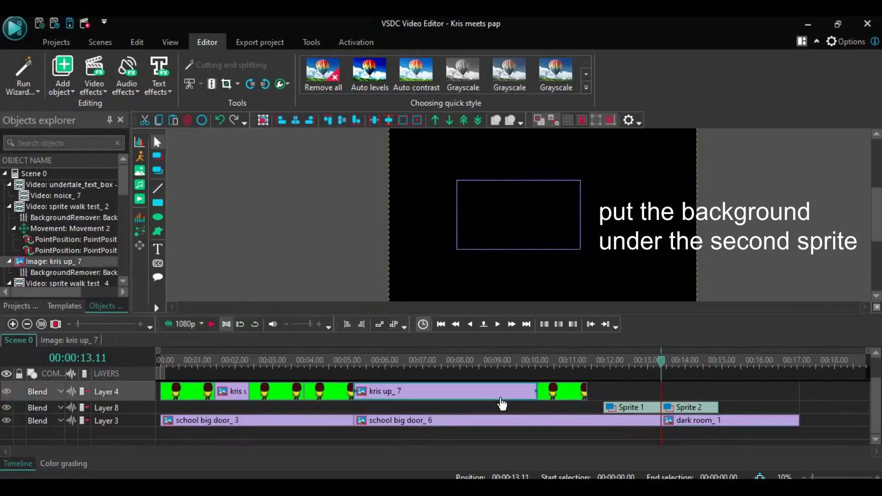
pyautogui.hotkey('ctrl', 'c')
pyautogui.hotkey('ctrl', 'v')
pyautogui.moveTo(680, 408); pyautogui.dragTo(788, 412)
pyautogui.moveTo(518, 198); pyautogui.dragTo(517, 232)
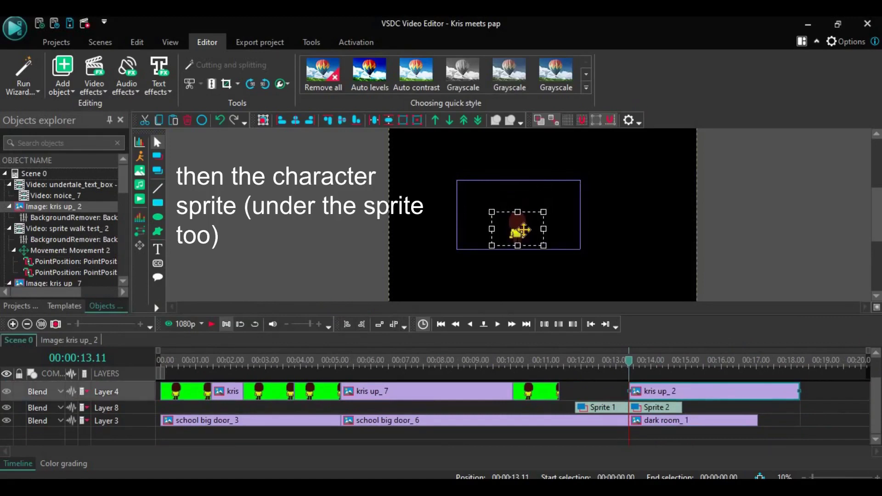
pyautogui.click(779, 245)
pyautogui.press('space')
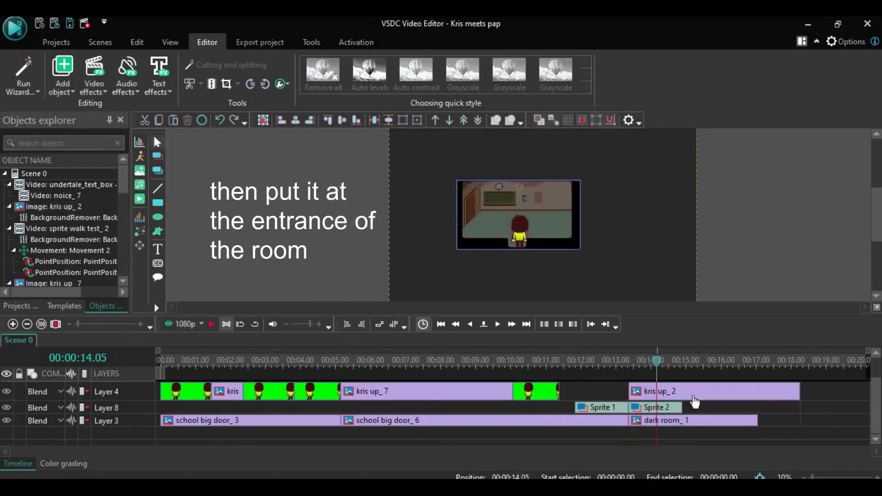
# Swap the copied kris image onto Layer 8 and Sprite 2 onto Layer 4 above it, and play the fade-in from 00:00:13.11.
pyautogui.moveTo(699, 395); pyautogui.dragTo(726, 407)
pyautogui.moveTo(595, 402); pyautogui.dragTo(620, 390)
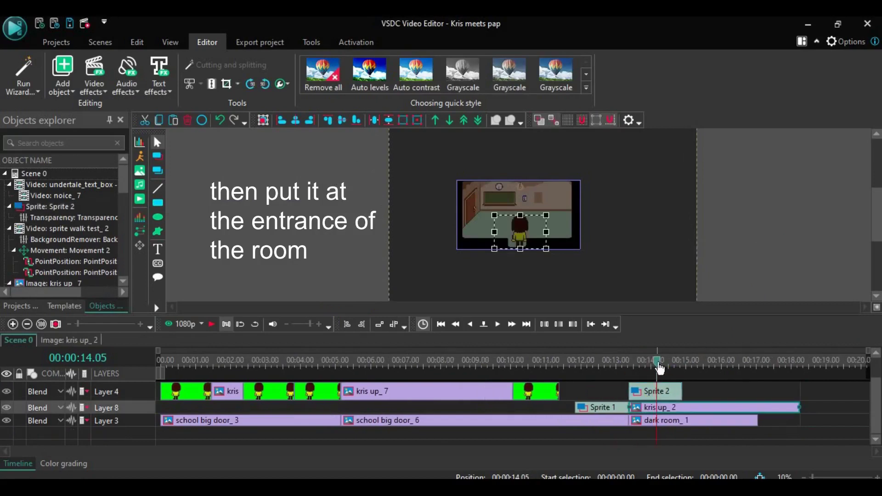
pyautogui.click(632, 368)
pyautogui.press('space')
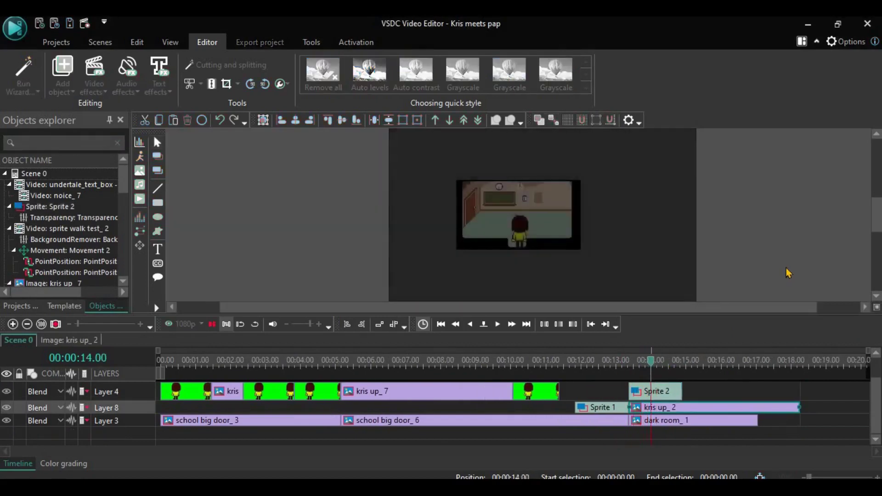
pyautogui.press('space')
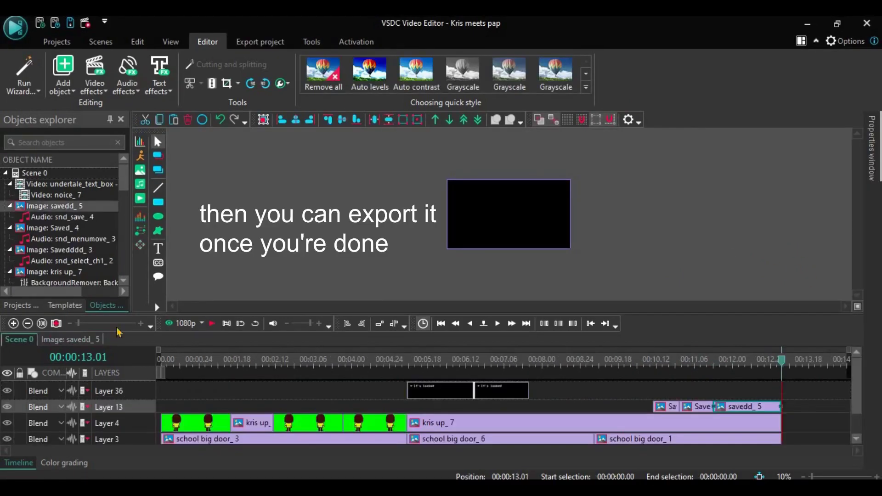
# Export the Kris meets pap project as a video, continuing without the premium features.
pyautogui.click(260, 42)
pyautogui.click(554, 81)
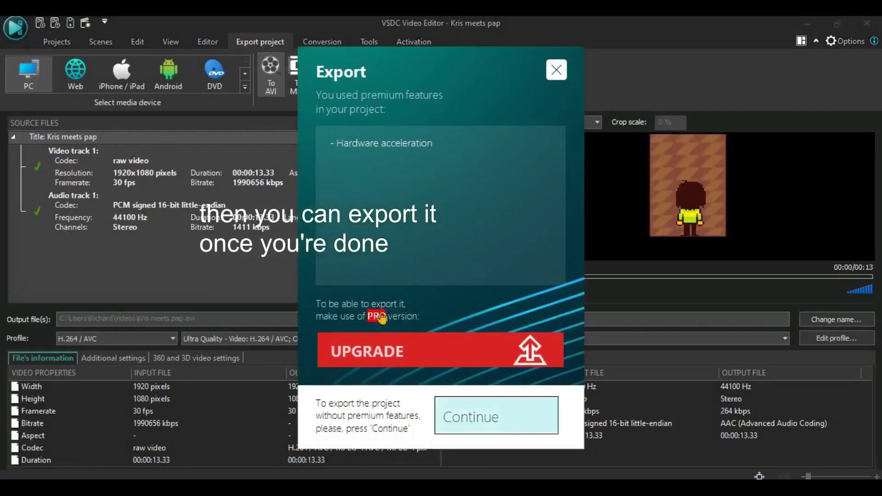
pyautogui.click(496, 418)
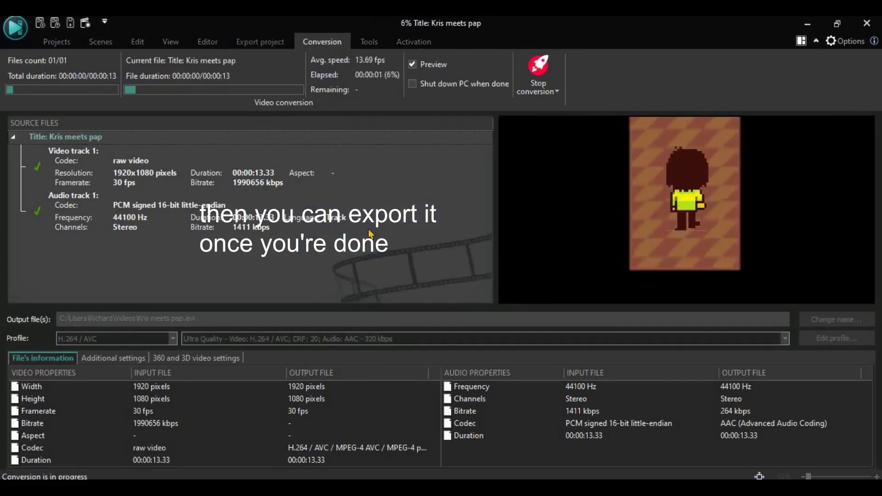